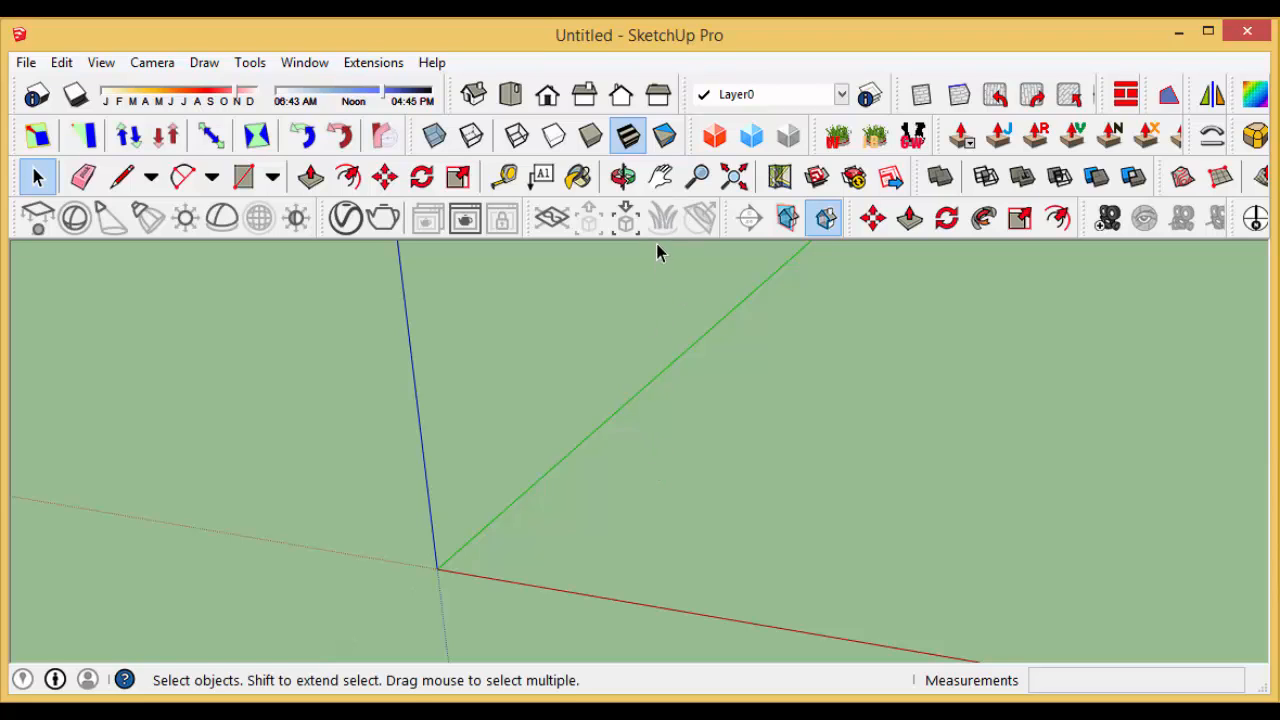
Step: Draw a ground rectangle about 10.10 by 7.71 m beside the origin
scroll(680, 485, "up", 3)
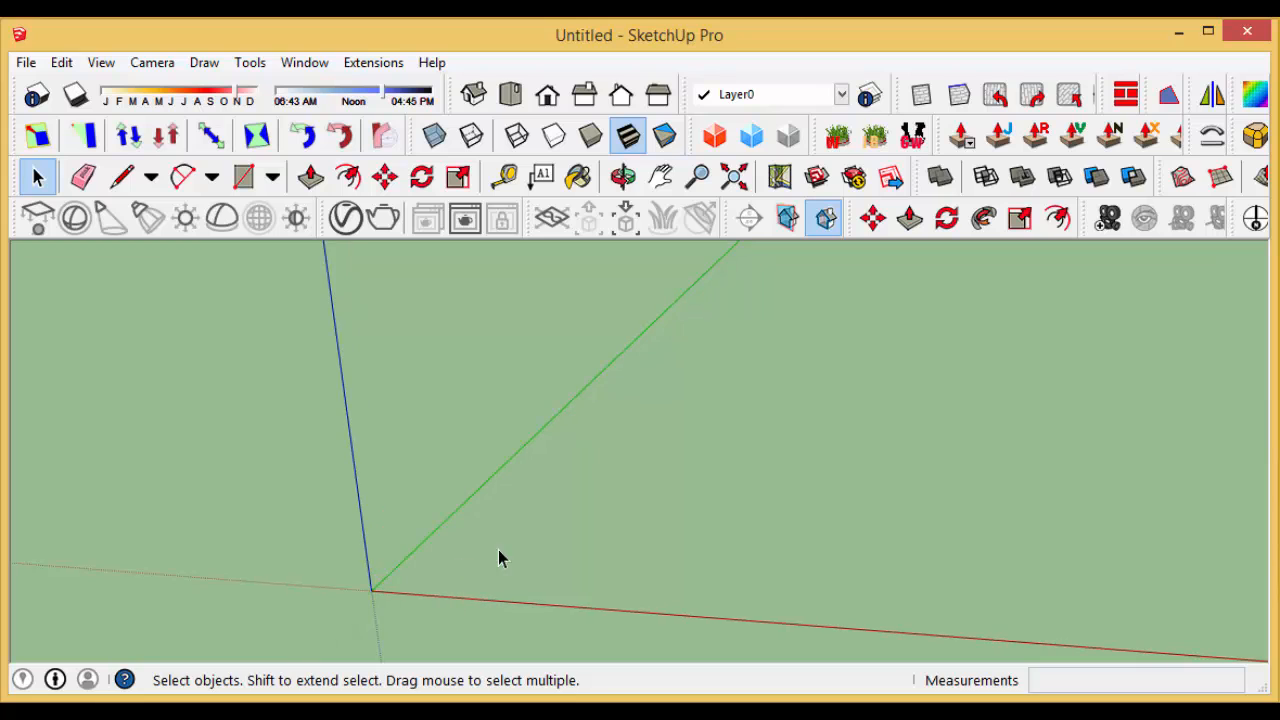
key("r")
left_click(430, 576)
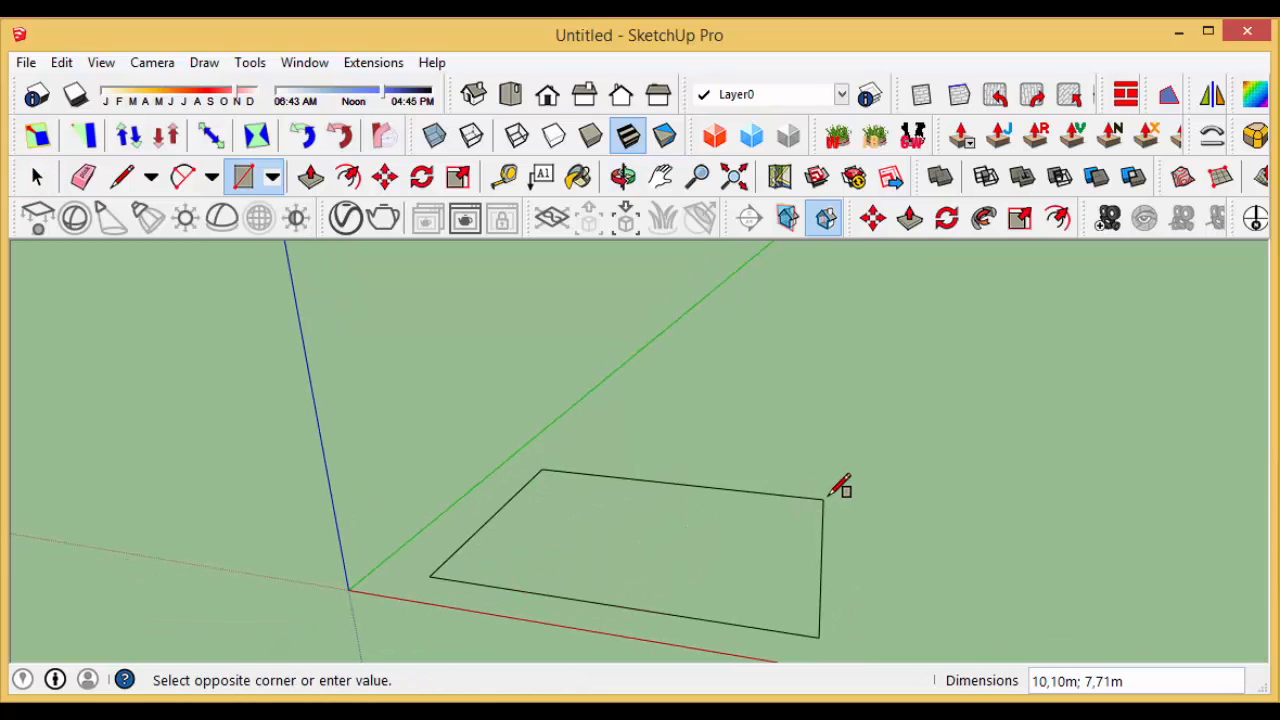
left_click(826, 497)
Step: Reverse the rectangle's face so its front side points up
middle_click_drag(680, 556, 491, 293)
middle_click_drag(625, 482, 666, 603)
key("space")
right_click(590, 488)
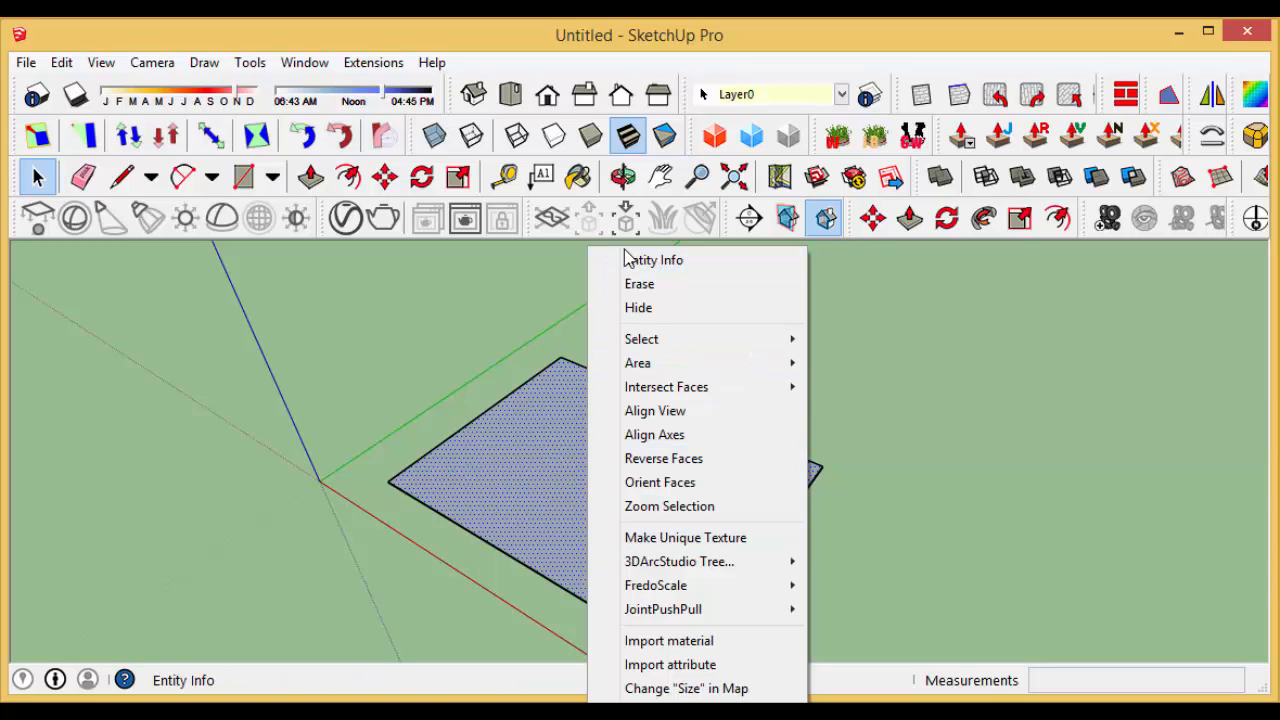
left_click(681, 461)
Step: Group the rectangle's face together with its edges
middle_click_drag(557, 497, 620, 483)
left_click(621, 480)
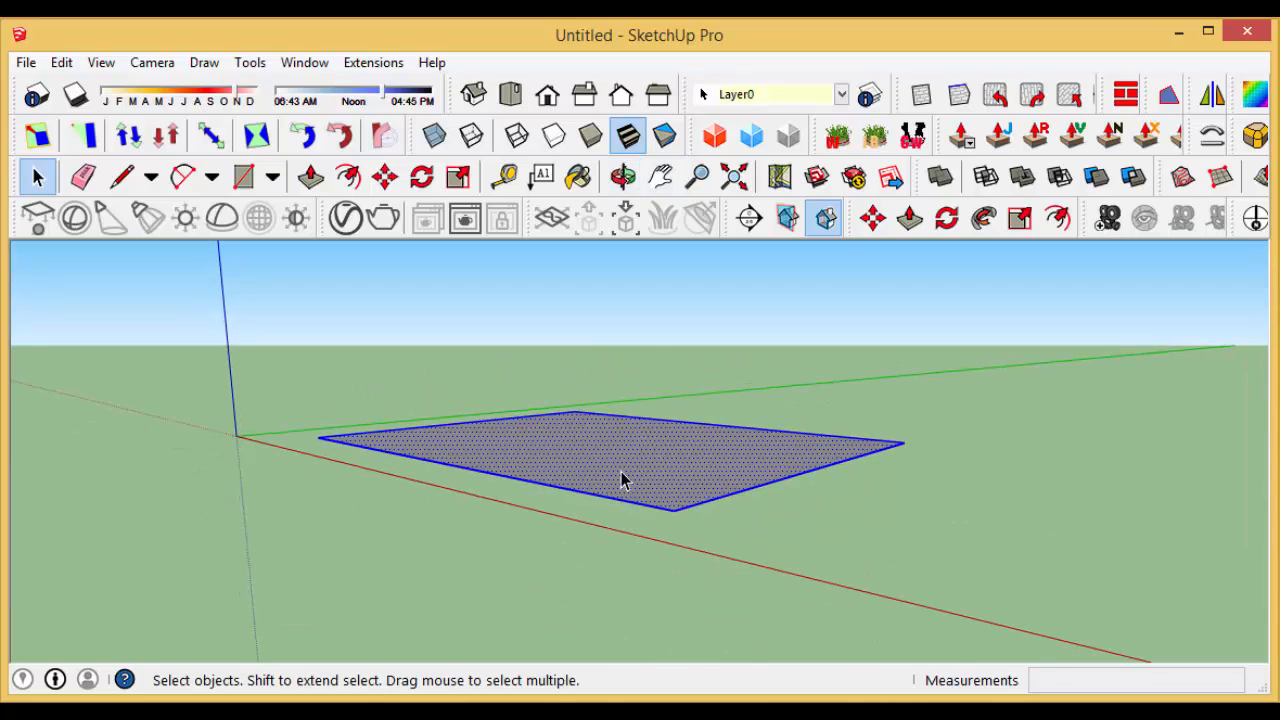
right_click(621, 480)
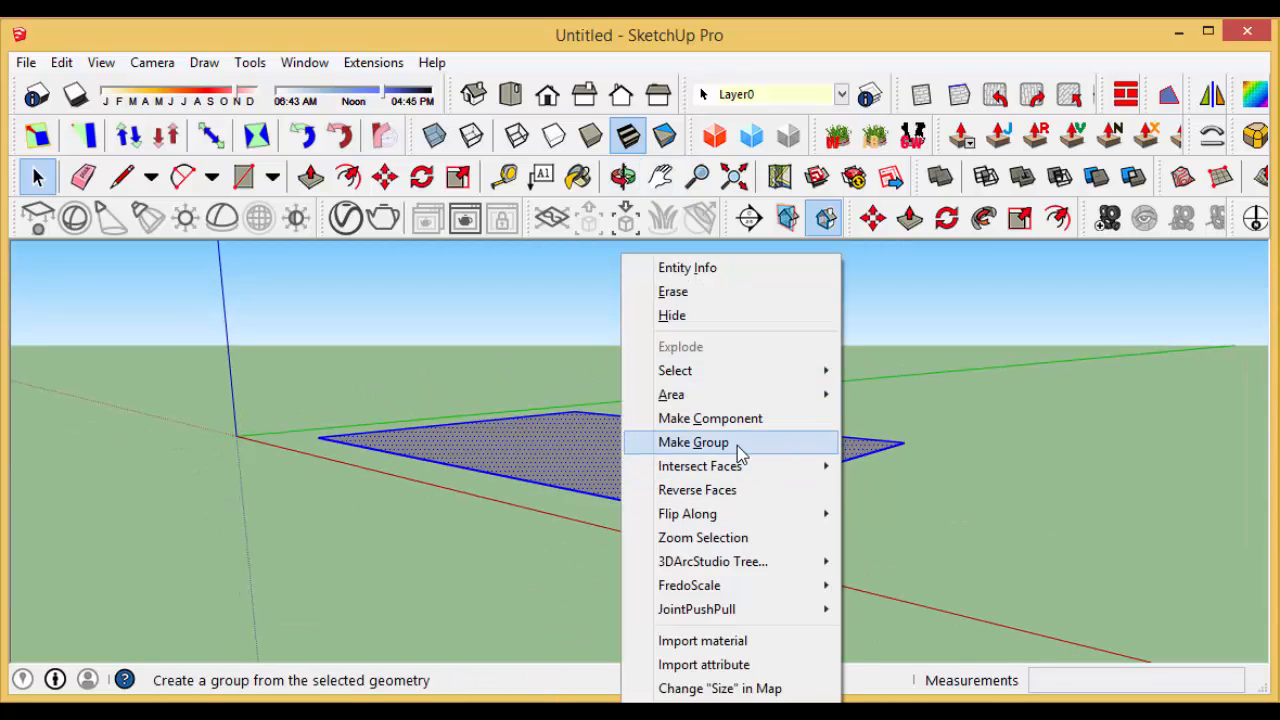
left_click(700, 443)
Step: Paint the rectangle group with the grass texture material Material1
middle_click_drag(680, 474, 675, 513)
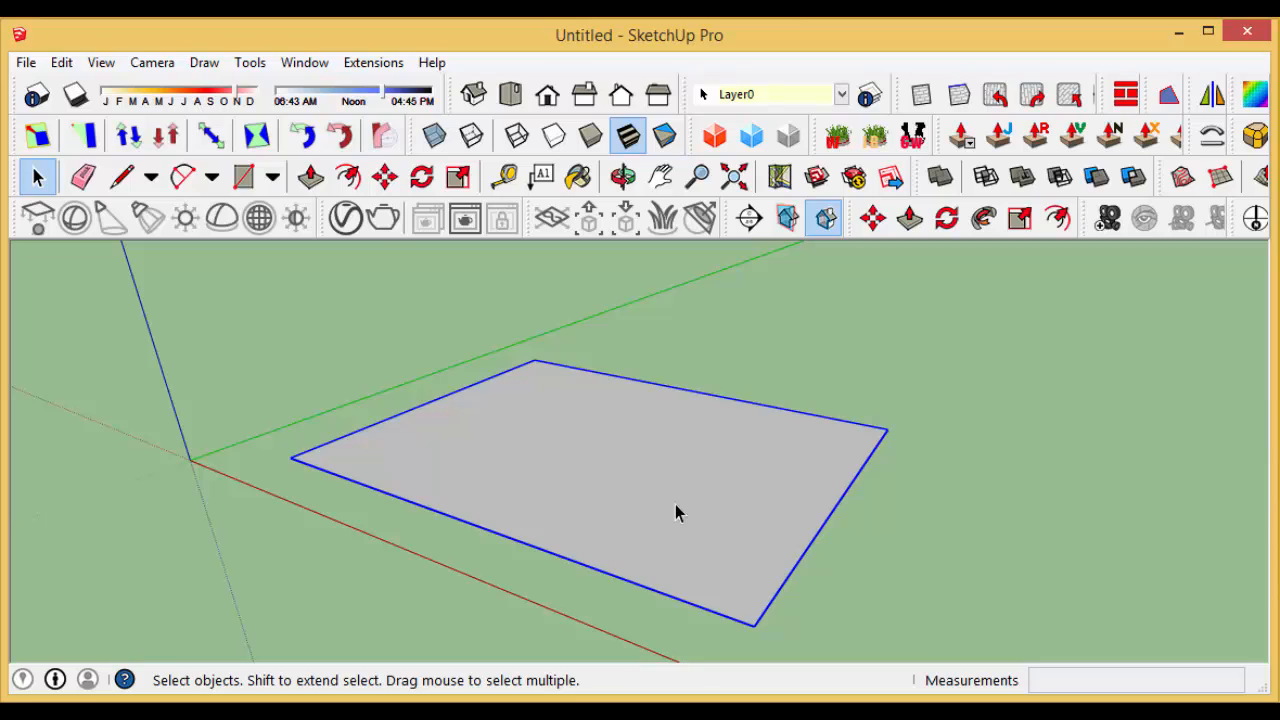
key("b")
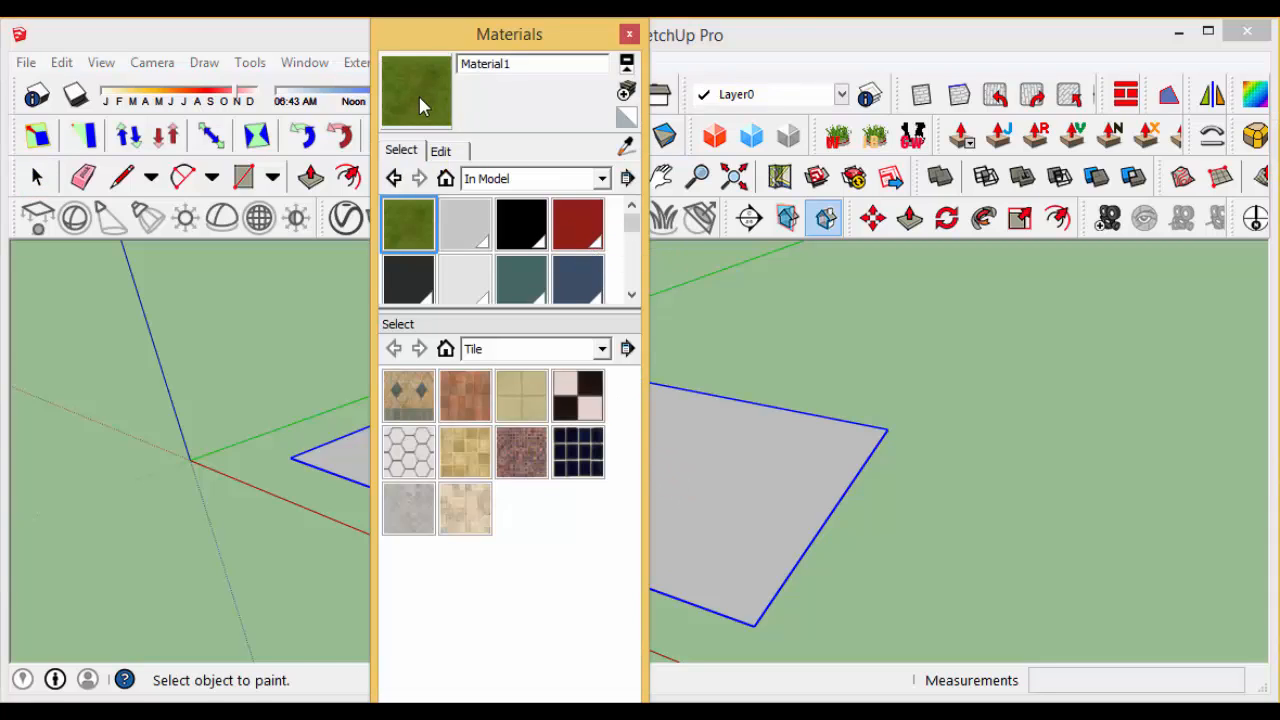
left_click(805, 470)
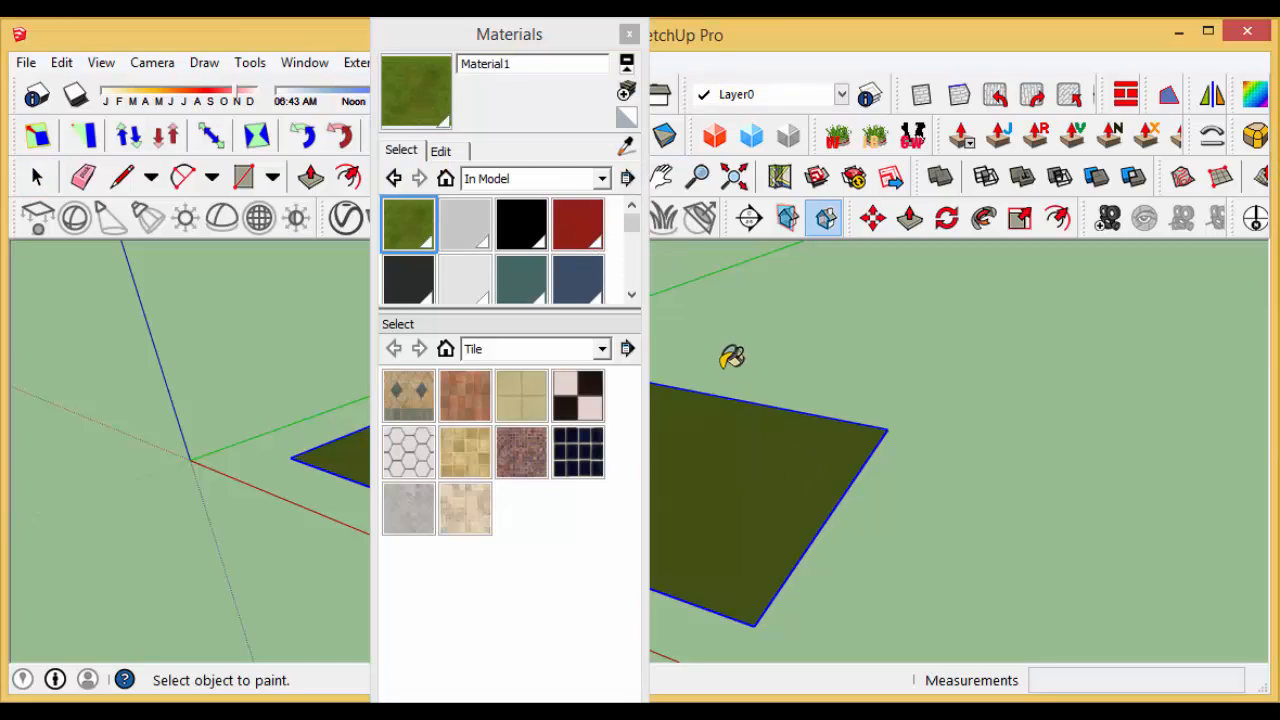
Step: Set the grass material's texture width to 5 m and close the material settings
left_click_drag(500, 36, 946, 36)
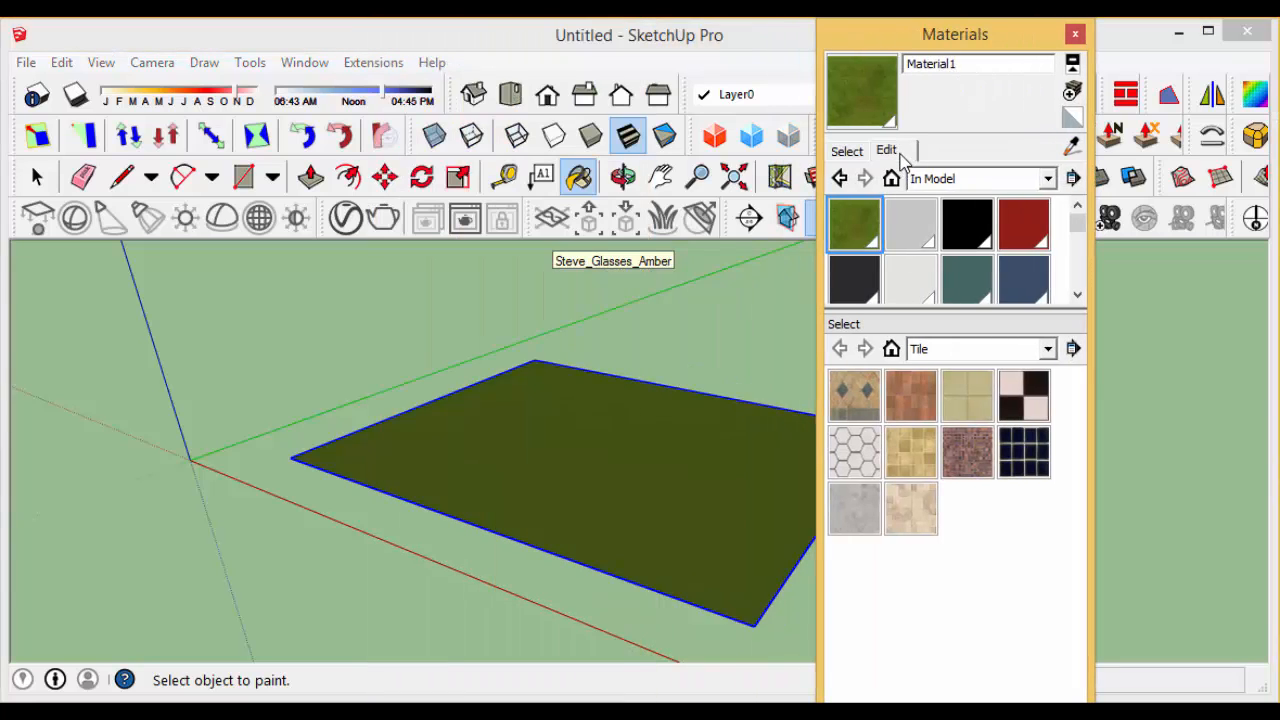
left_click(887, 150)
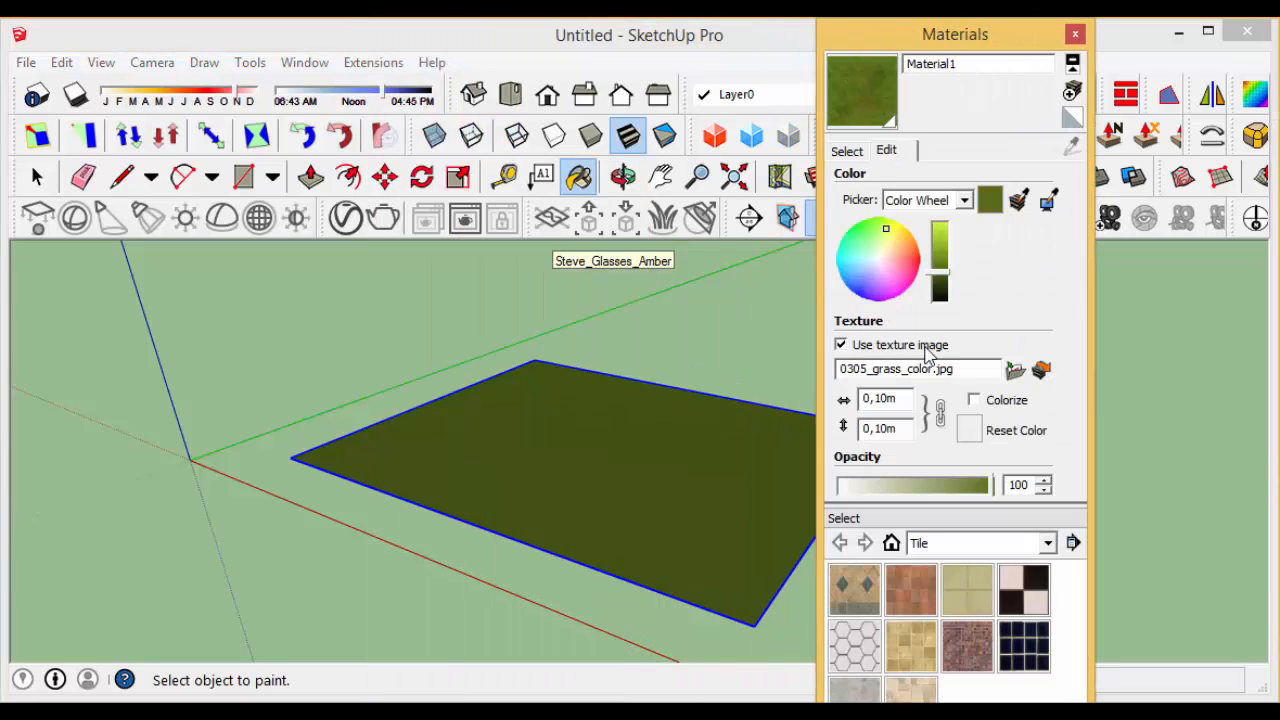
left_click_drag(902, 397, 755, 395)
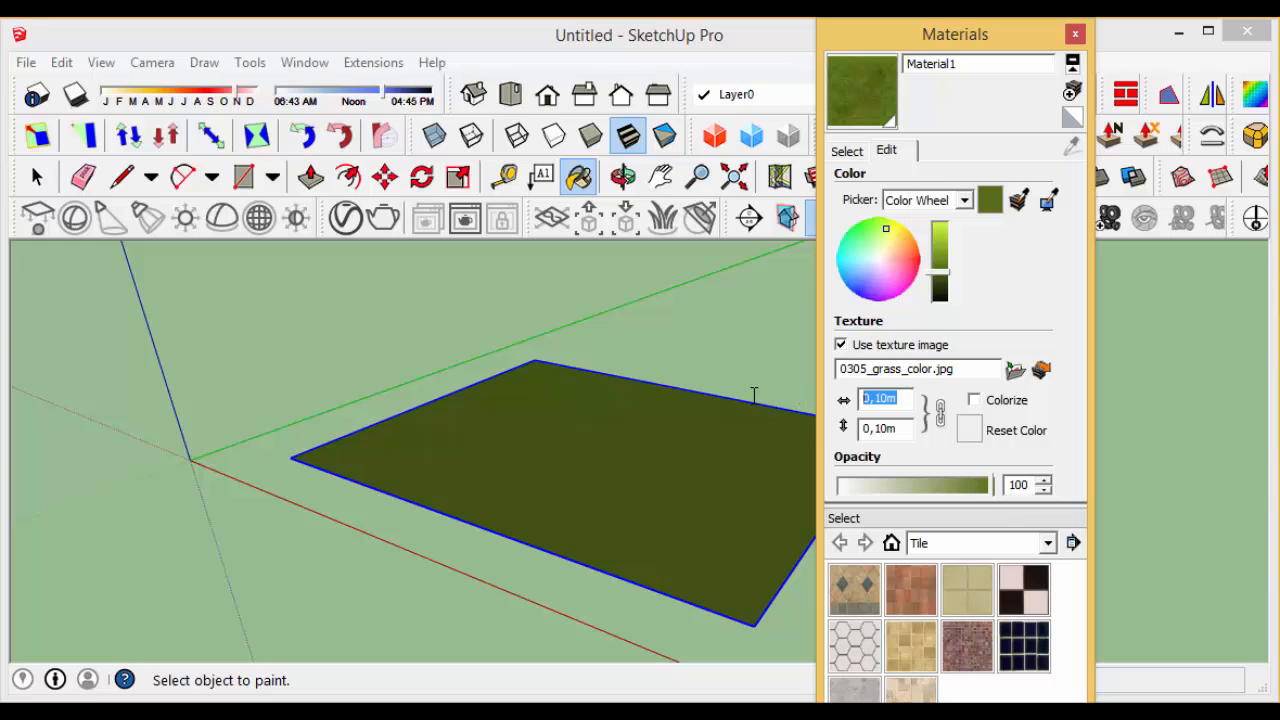
type("1")
key("BackSpace")
type("5")
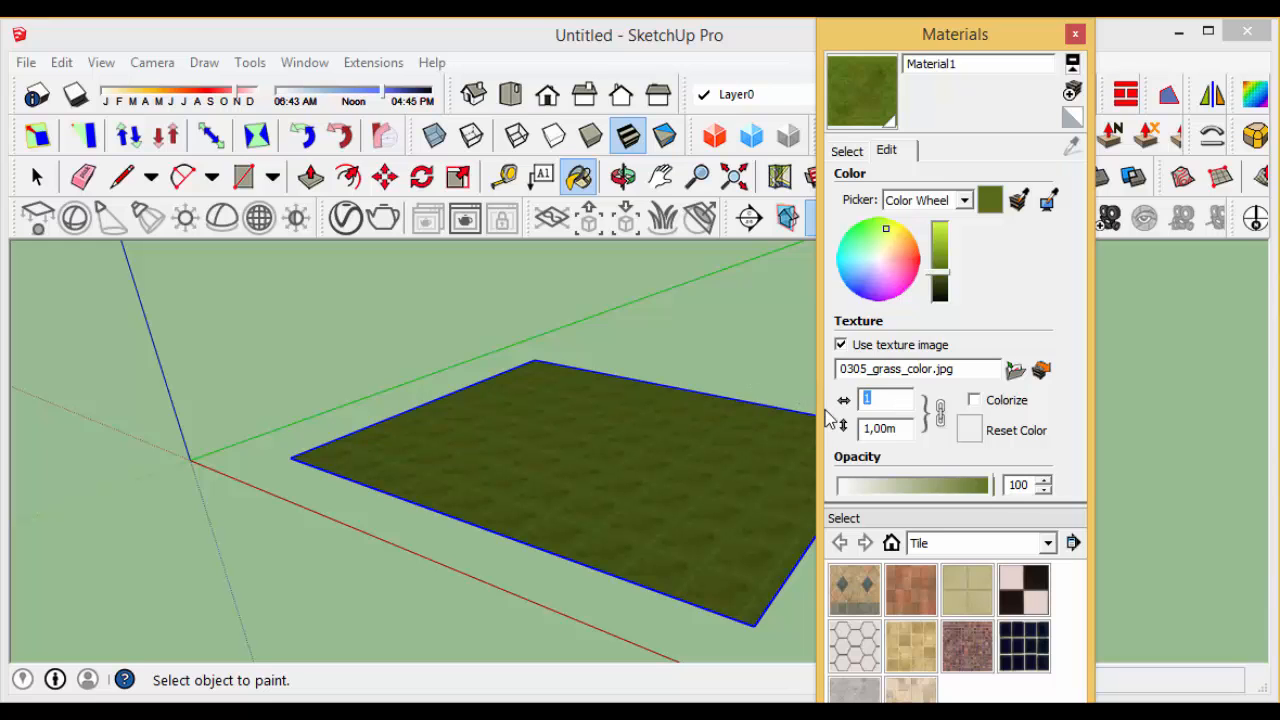
left_click(1075, 34)
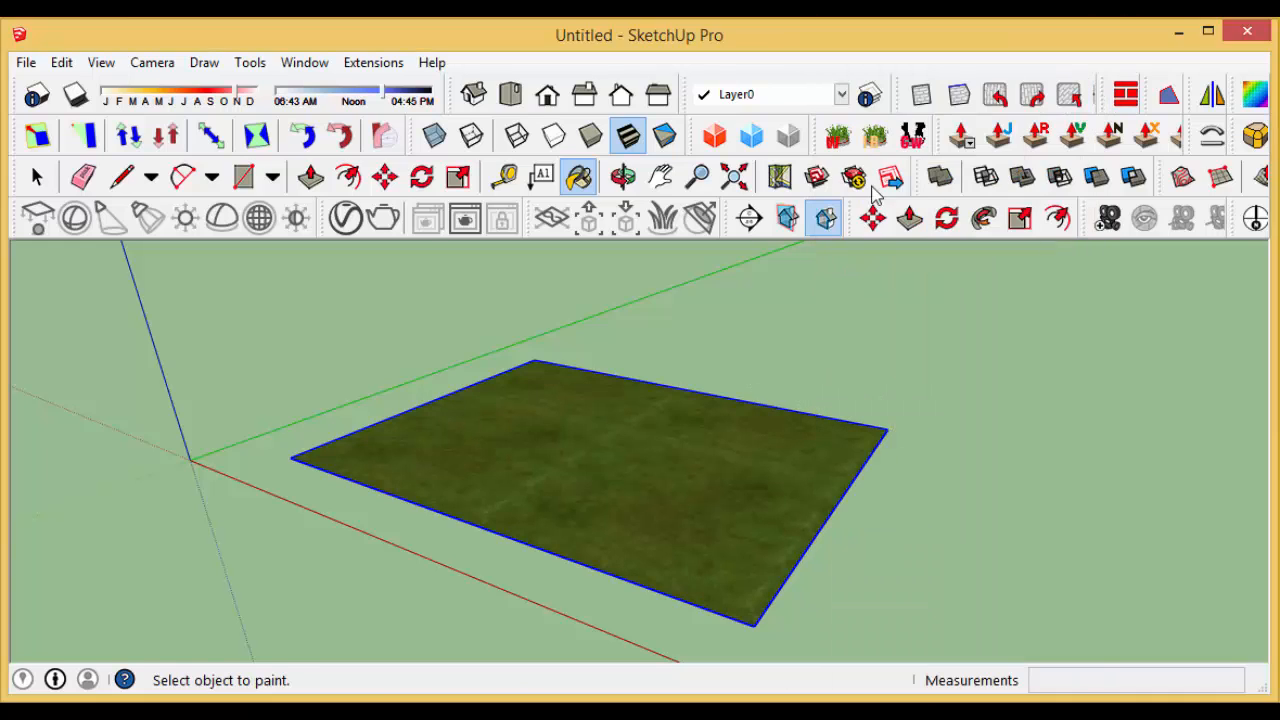
Step: Measure across the grass plane from its corner nearest the origin with the Tape Measure
middle_click_drag(547, 463, 669, 507)
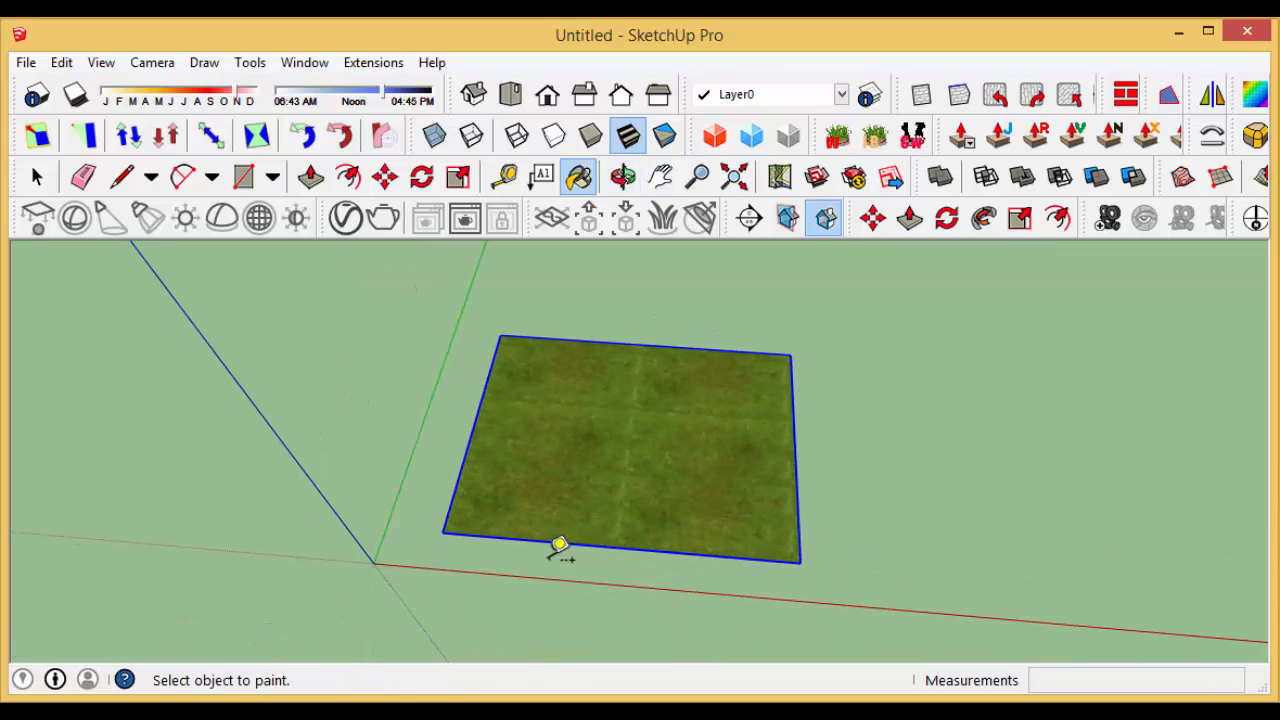
key("t")
left_click(443, 532)
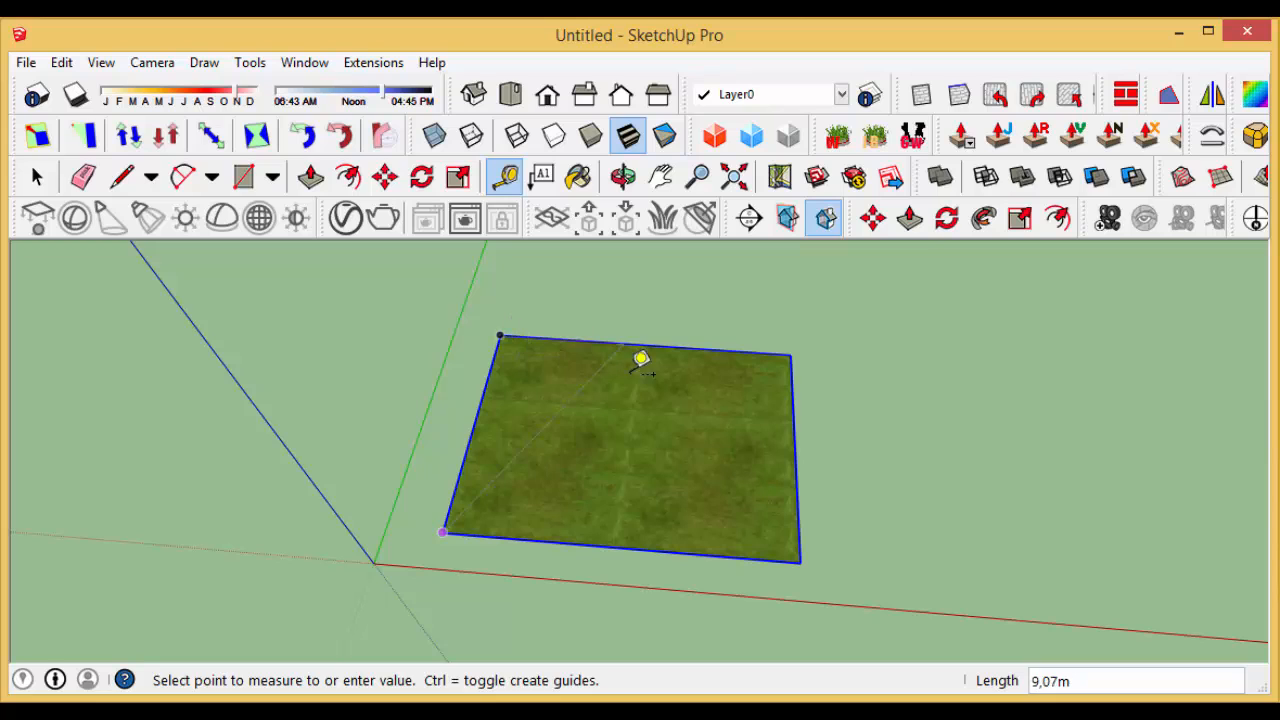
key("space")
Step: Scale the grass plane group by 0.50 from its far corner
left_click(680, 423)
key("s")
left_click_drag(790, 356, 612, 448)
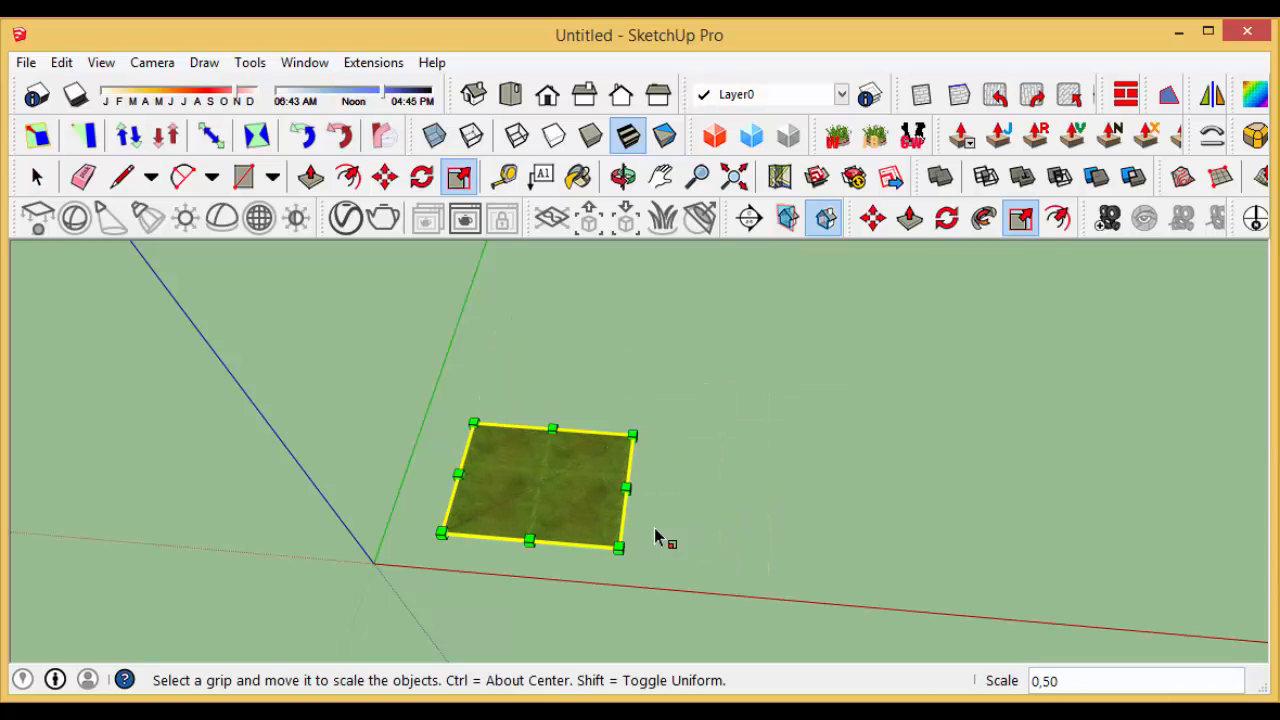
key("space")
Step: Select the grass plane group and add V-Ray Fur to it
middle_click_drag(654, 534, 511, 502)
scroll(506, 496, "up", 2)
left_click(497, 488)
scroll(497, 487, "up", 2)
middle_click_drag(674, 490, 671, 450)
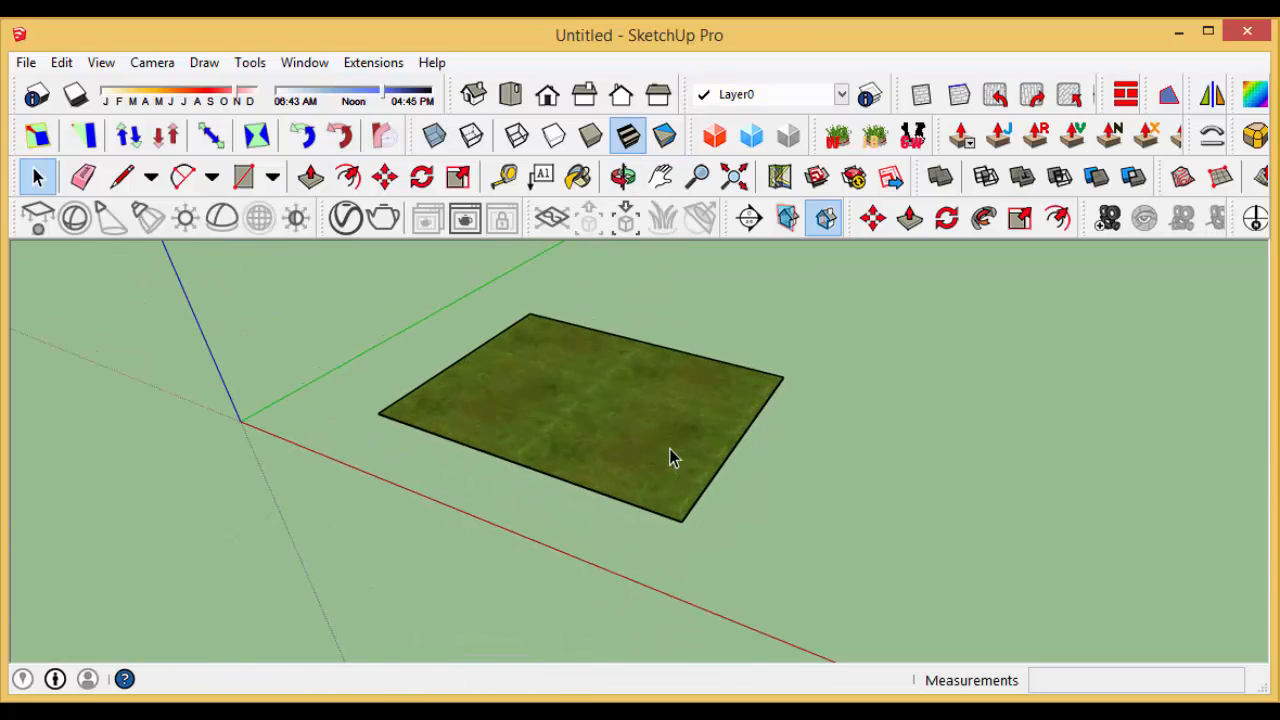
scroll(645, 429, "up", 3)
middle_click_drag(619, 493, 617, 463)
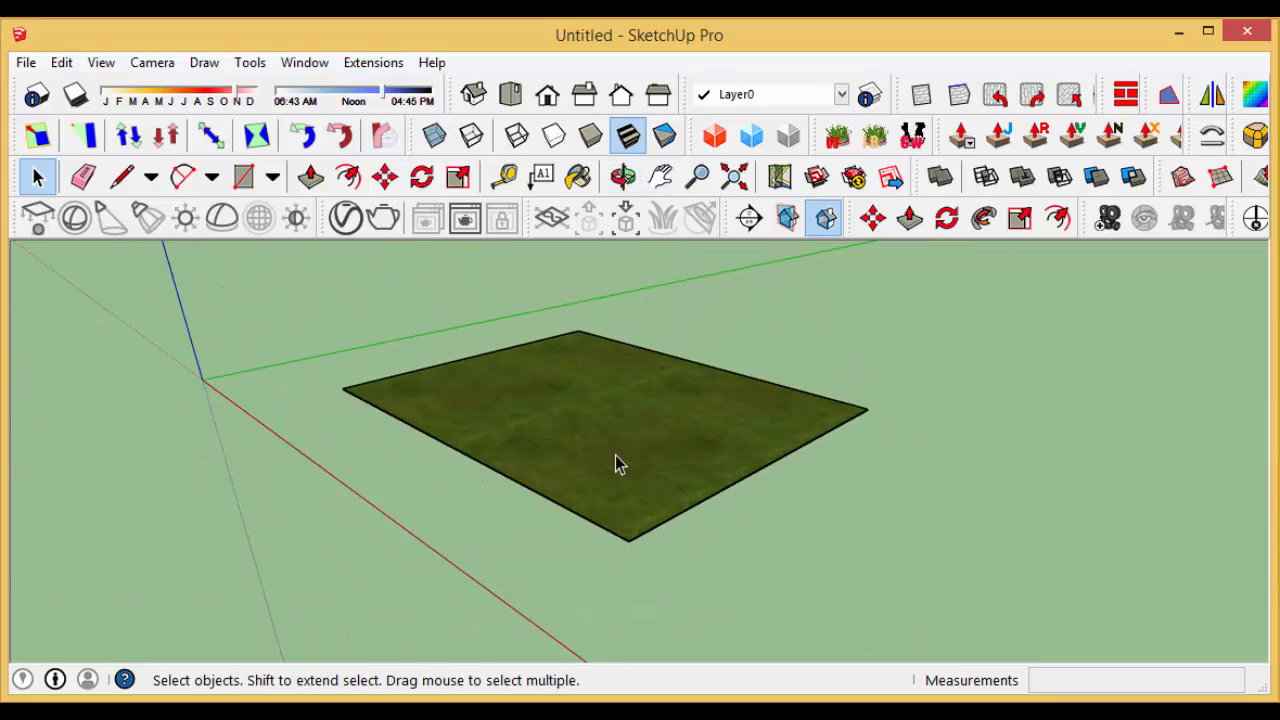
double_click(617, 462)
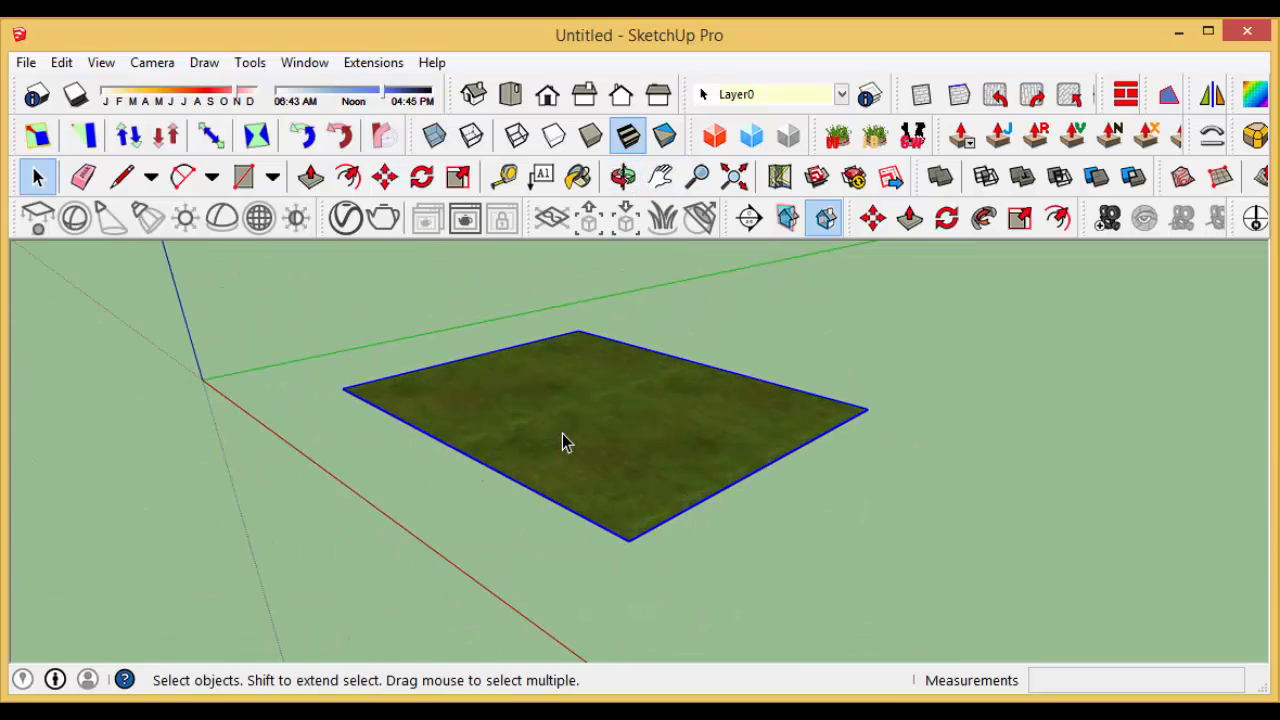
left_click(668, 218)
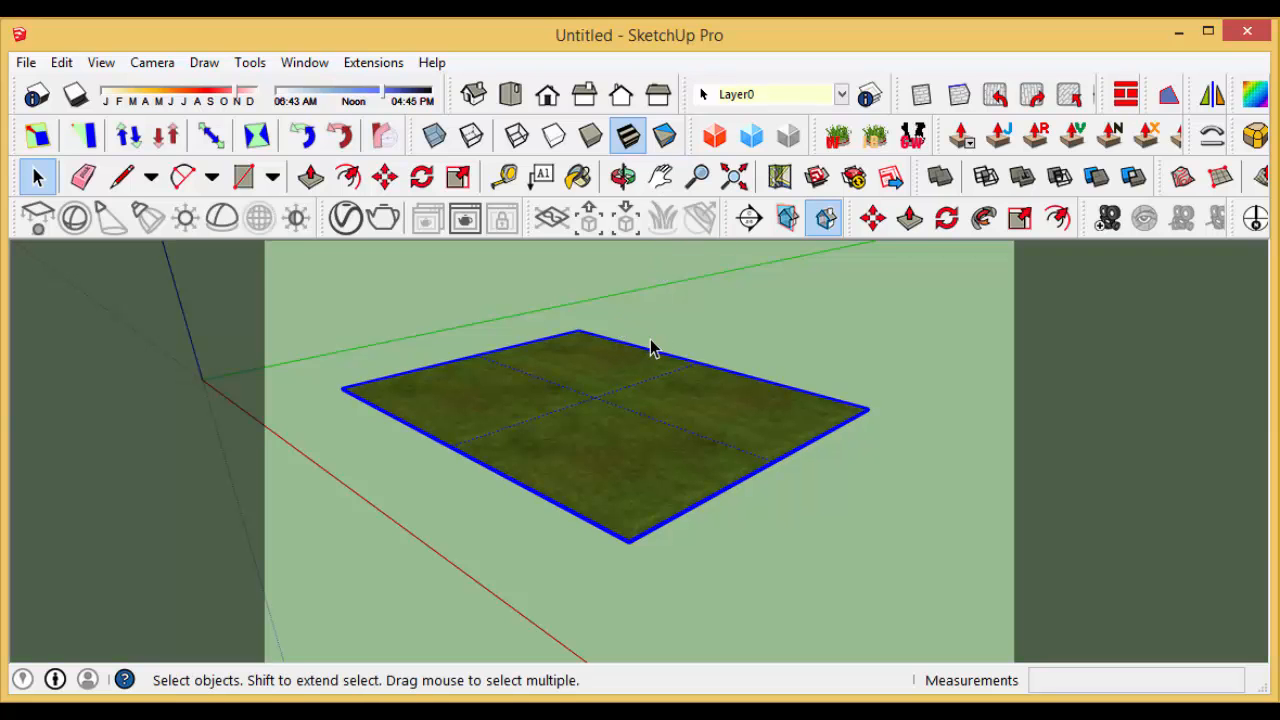
Step: Examine the fur-covered plane from several angles, keeping the whole plane within the render frame
middle_click_drag(650, 348, 471, 449)
scroll(651, 400, "up", 3)
middle_click_drag(651, 400, 657, 430)
scroll(626, 429, "up", 2)
scroll(631, 429, "down", 3)
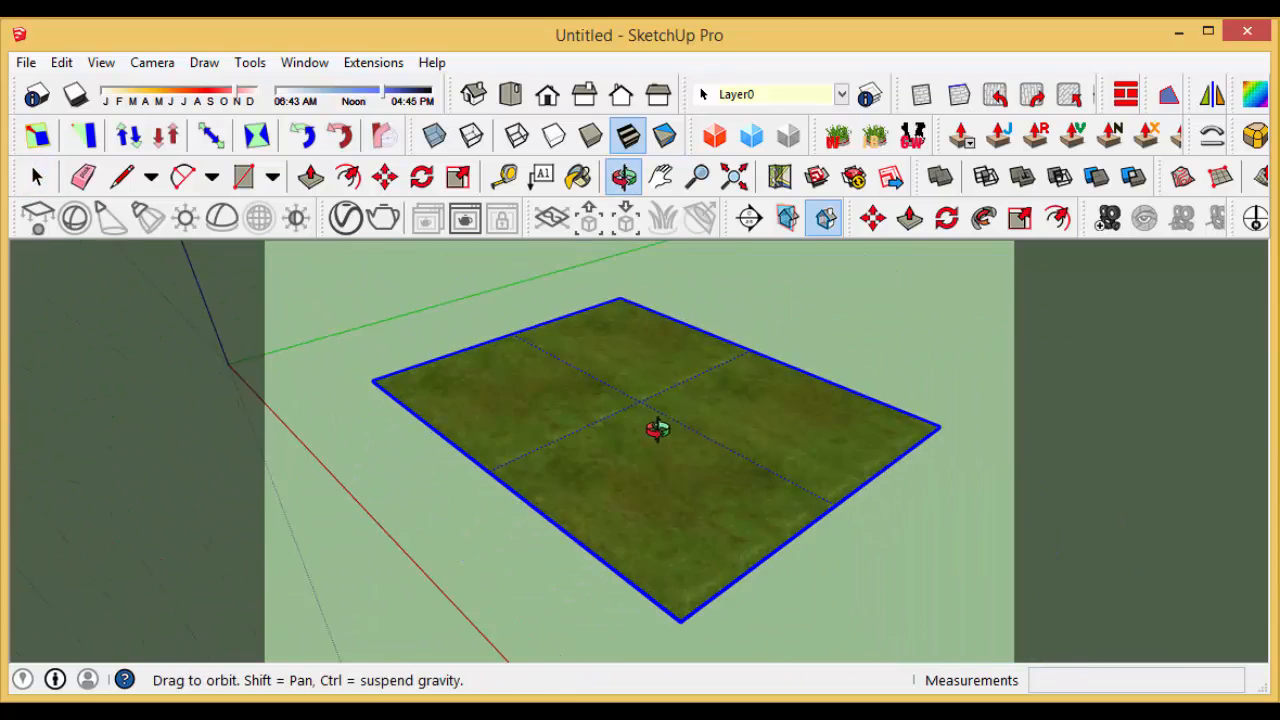
left_click_drag(657, 430, 660, 440)
scroll(674, 442, "up", 1)
middle_click_drag(674, 442, 758, 437)
scroll(730, 455, "up", 2)
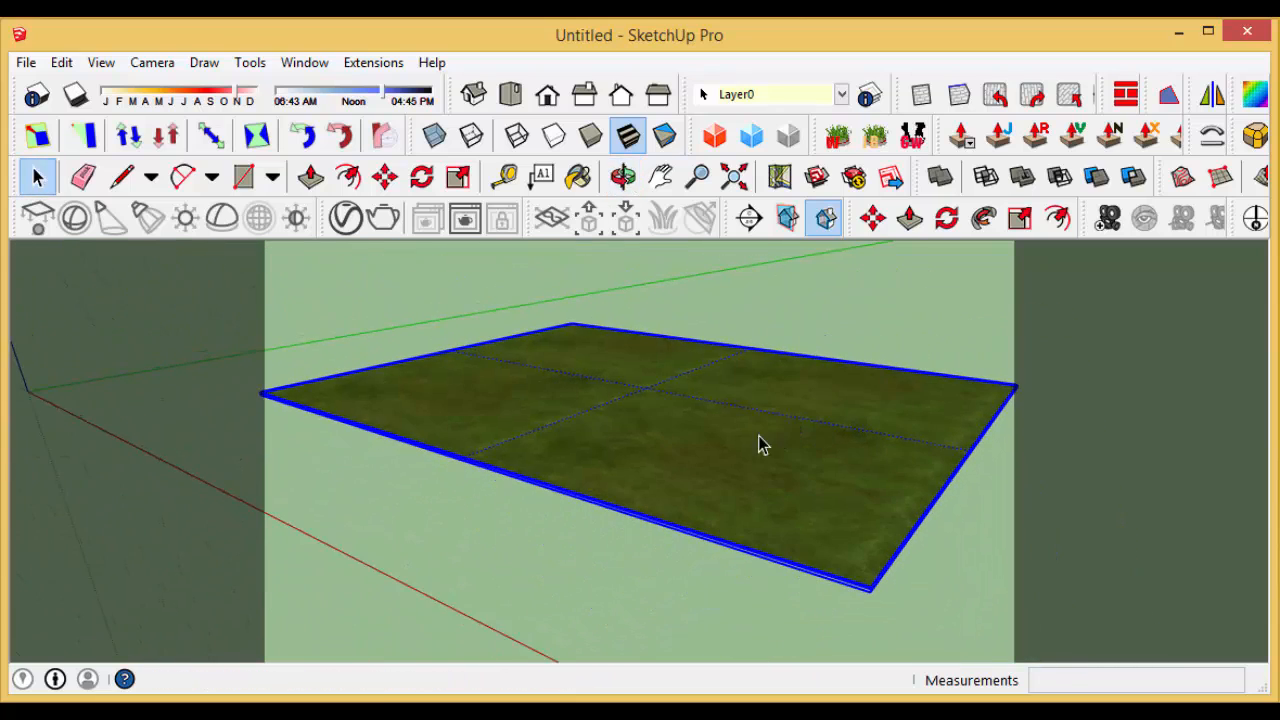
scroll(756, 447, "down", 1)
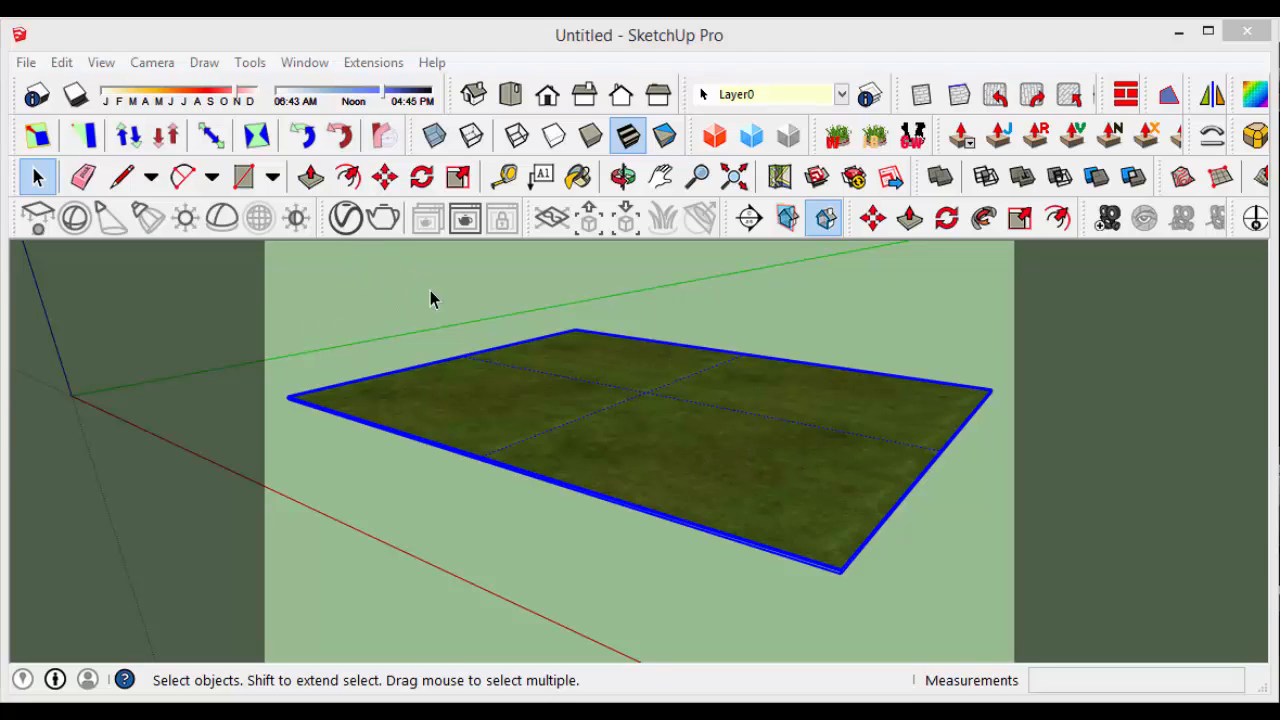
Step: Turn on interactive rendering in the V-Ray Asset Editor's settings and start the render
left_click(345, 218)
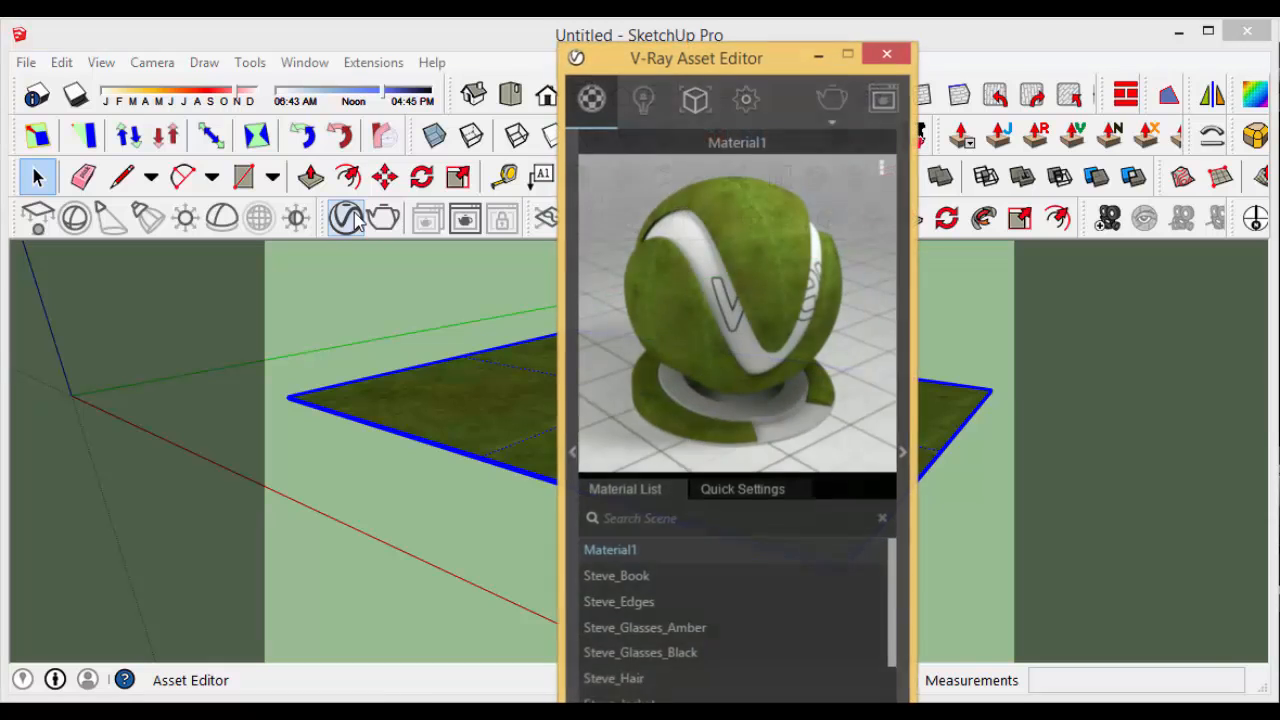
left_click_drag(758, 66, 782, 41)
left_click(753, 84)
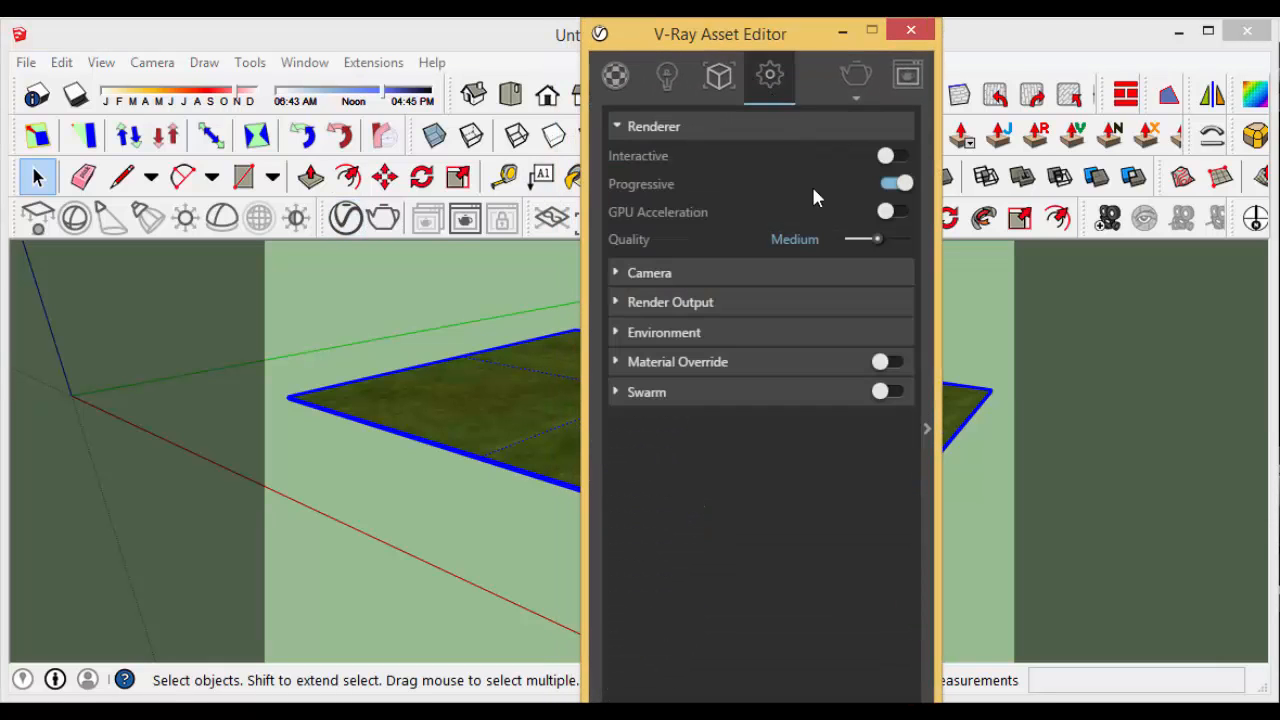
left_click(889, 157)
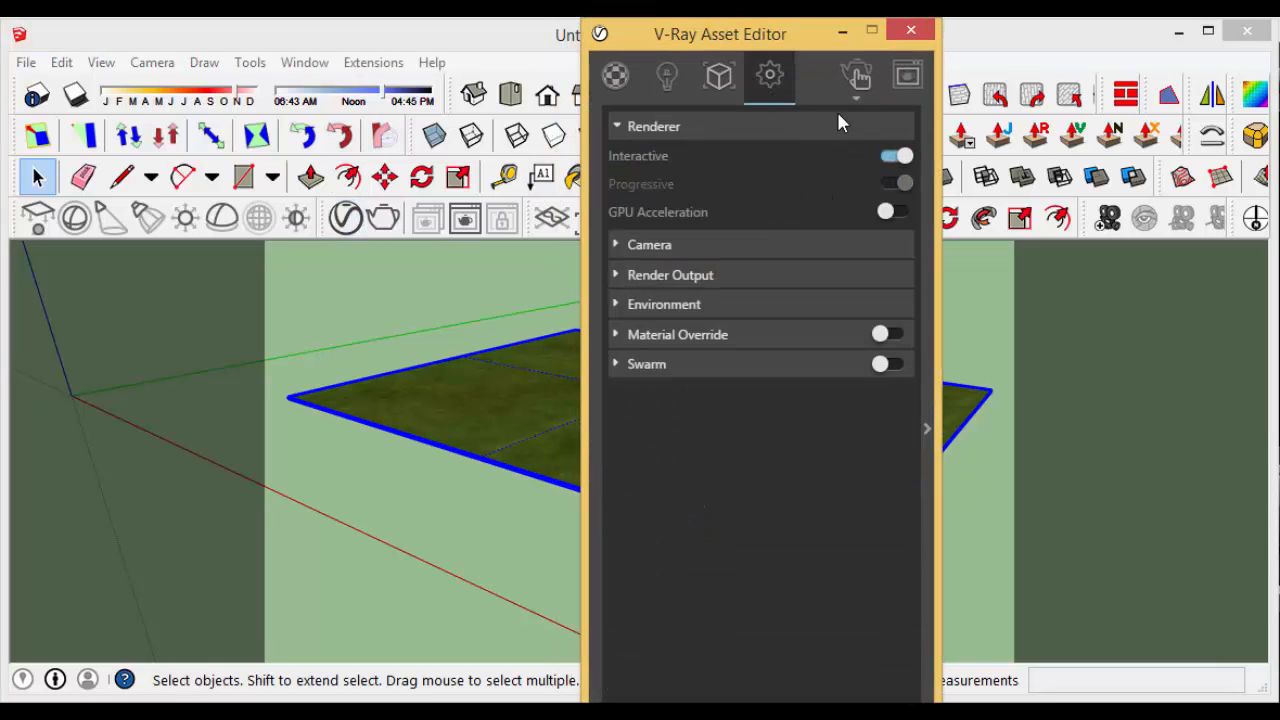
left_click(852, 77)
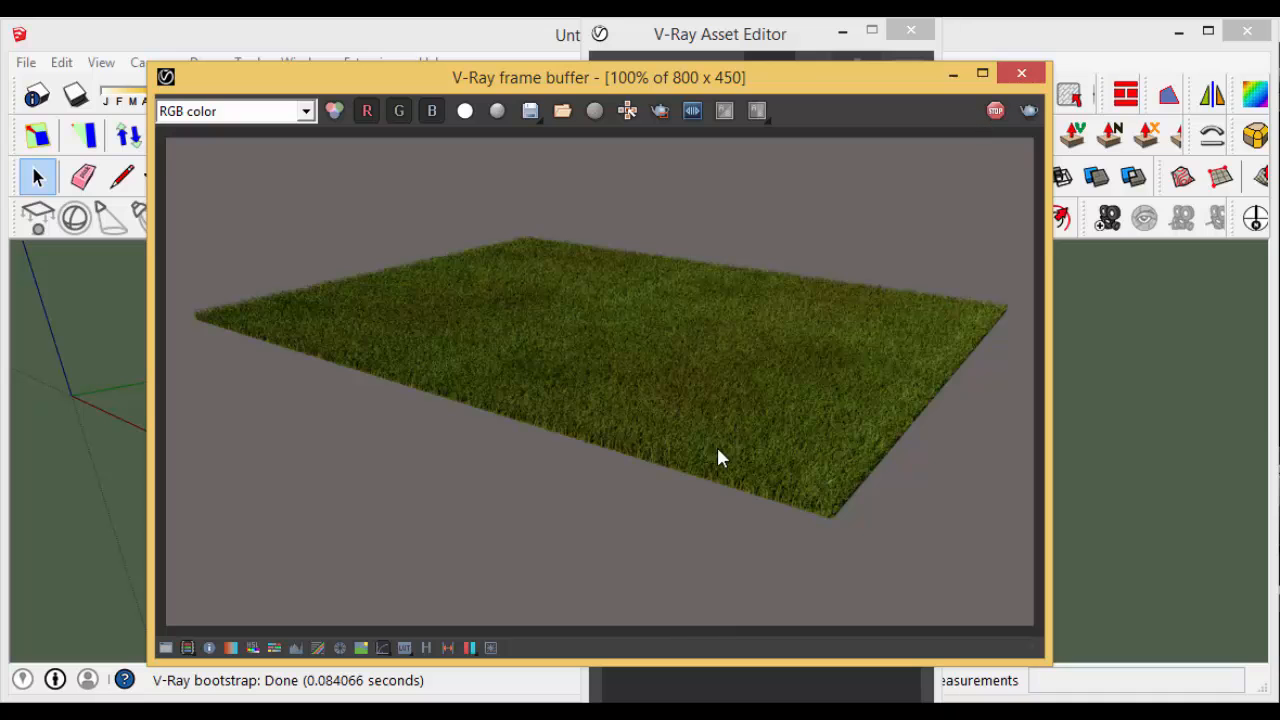
Step: Clear the V-Ray windows from the model and bring the view low and close over the grass
left_click(911, 31)
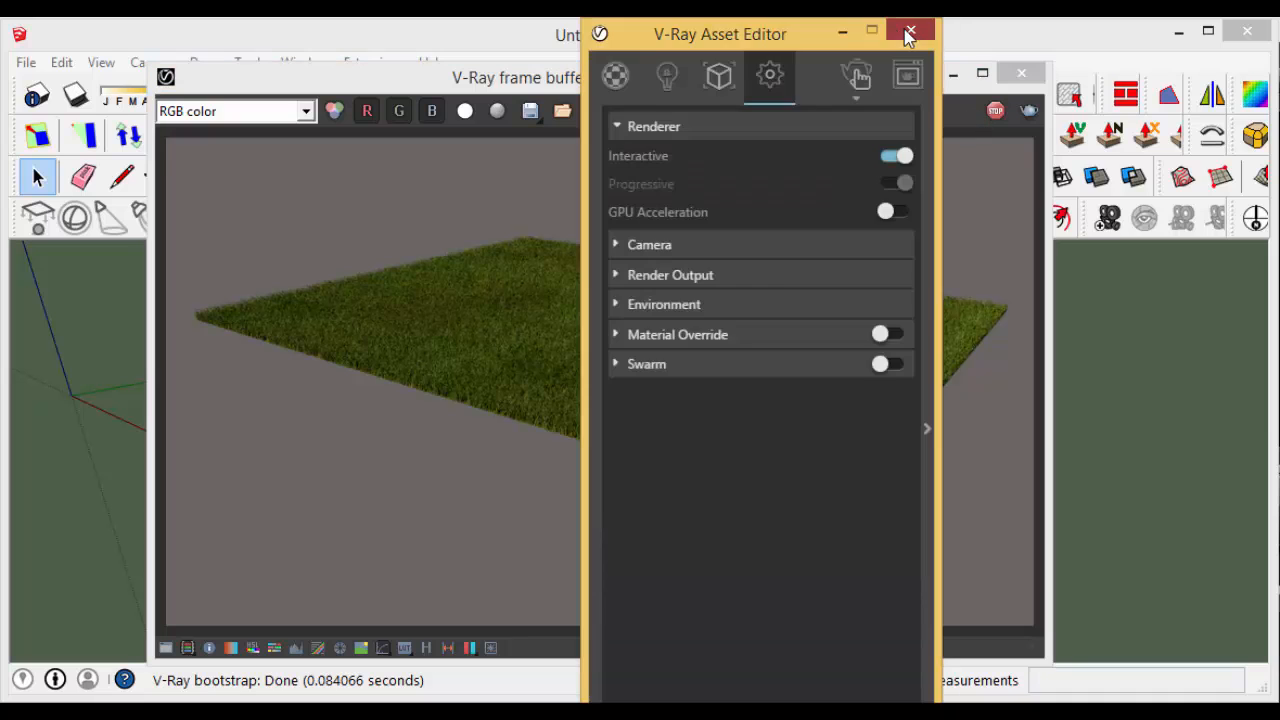
left_click_drag(840, 90, 975, 90)
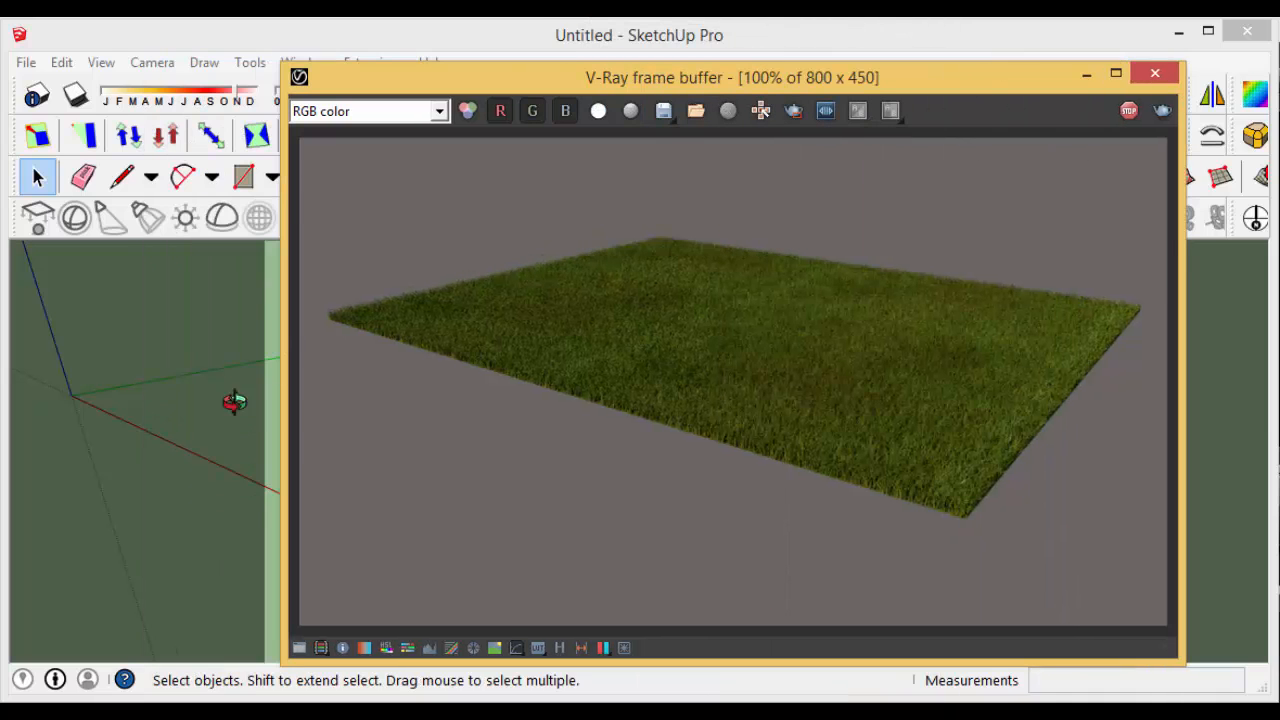
scroll(240, 400, "up", 3)
left_click(1087, 74)
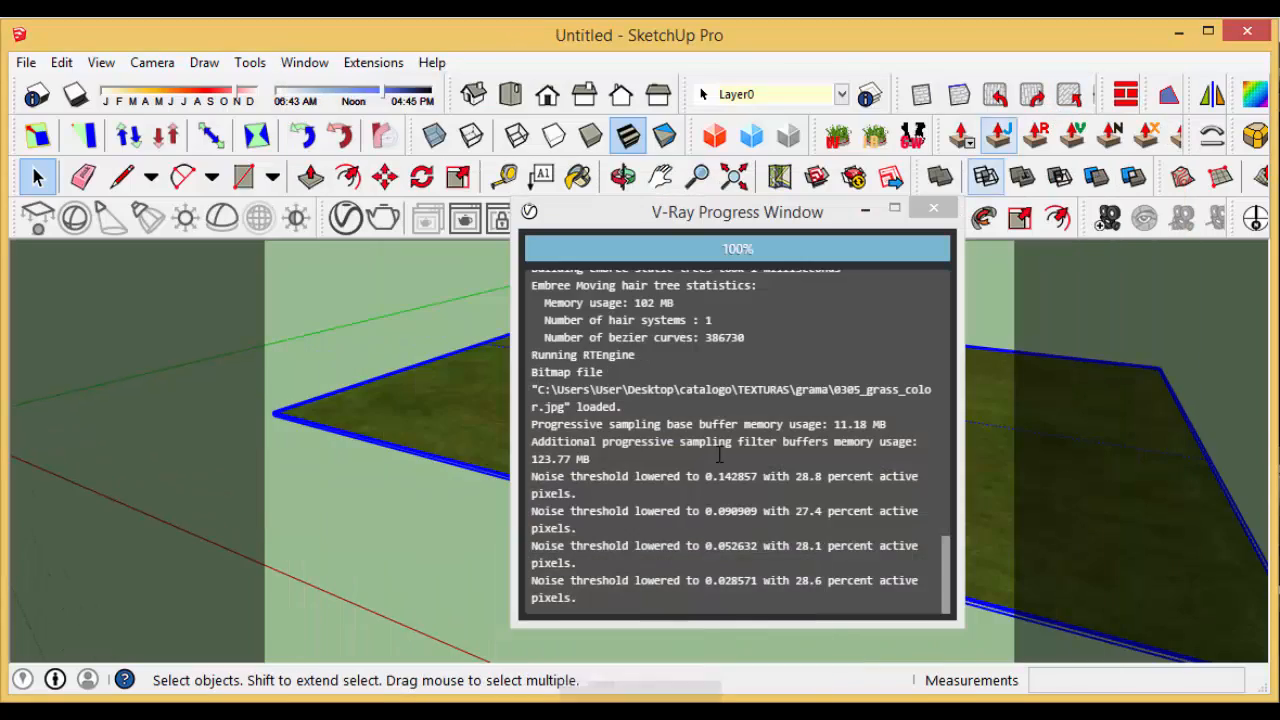
left_click(865, 211)
mouse_move(740, 420)
middle_mouse_down()
mouse_move(789, 466)
mouse_move(770, 474)
mouse_move(780, 443)
mouse_move(797, 446)
mouse_move(814, 423)
mouse_move(705, 485)
middle_mouse_up()
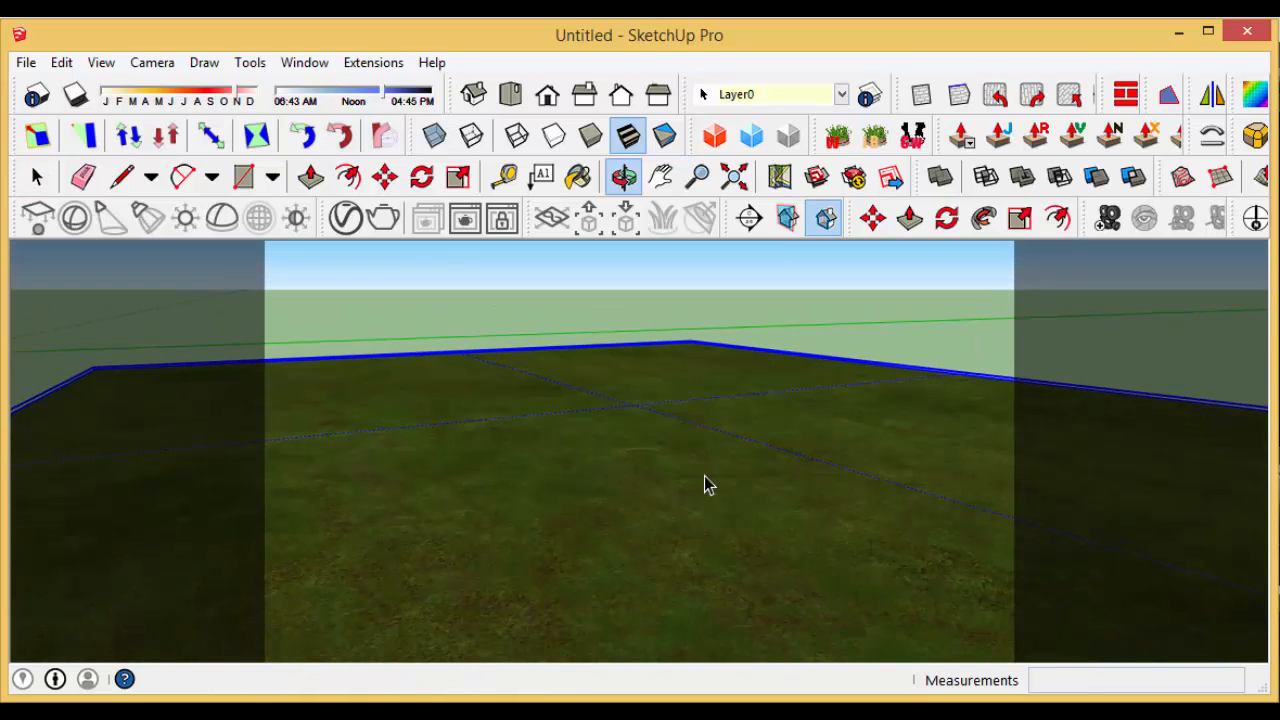
Step: Reopen the V-Ray frame buffer to examine the close-up grass render, moving its window clear of the toolbar
left_click(471, 223)
mouse_move(626, 715)
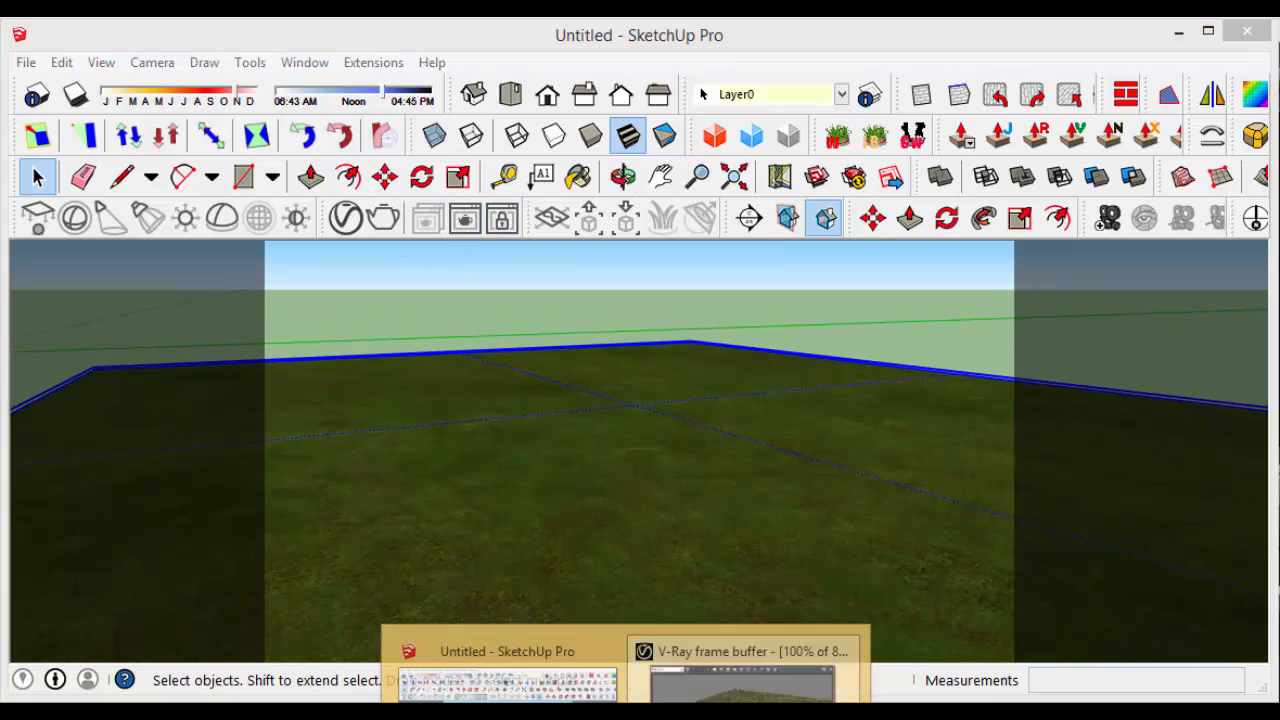
left_click(750, 683)
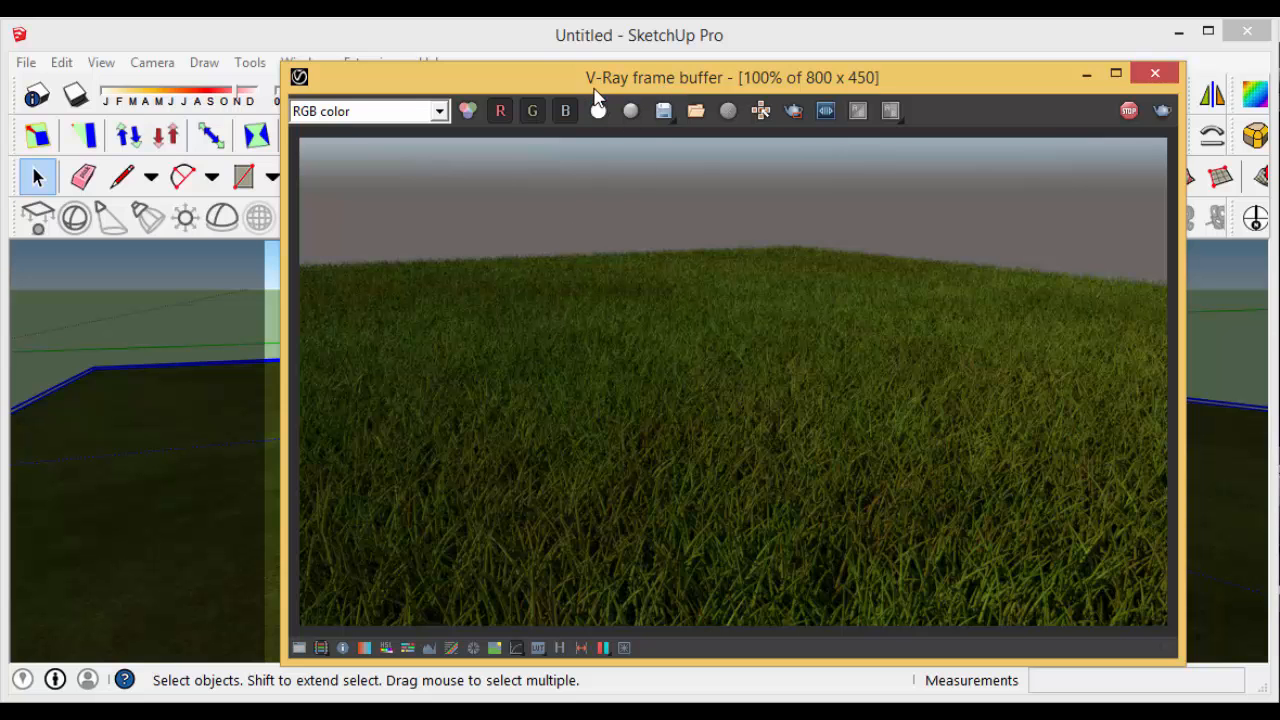
mouse_move(560, 78)
left_mouse_down()
mouse_move(712, 84)
mouse_move(566, 80)
mouse_move(605, 83)
left_mouse_up()
left_click_drag(436, 95, 463, 97)
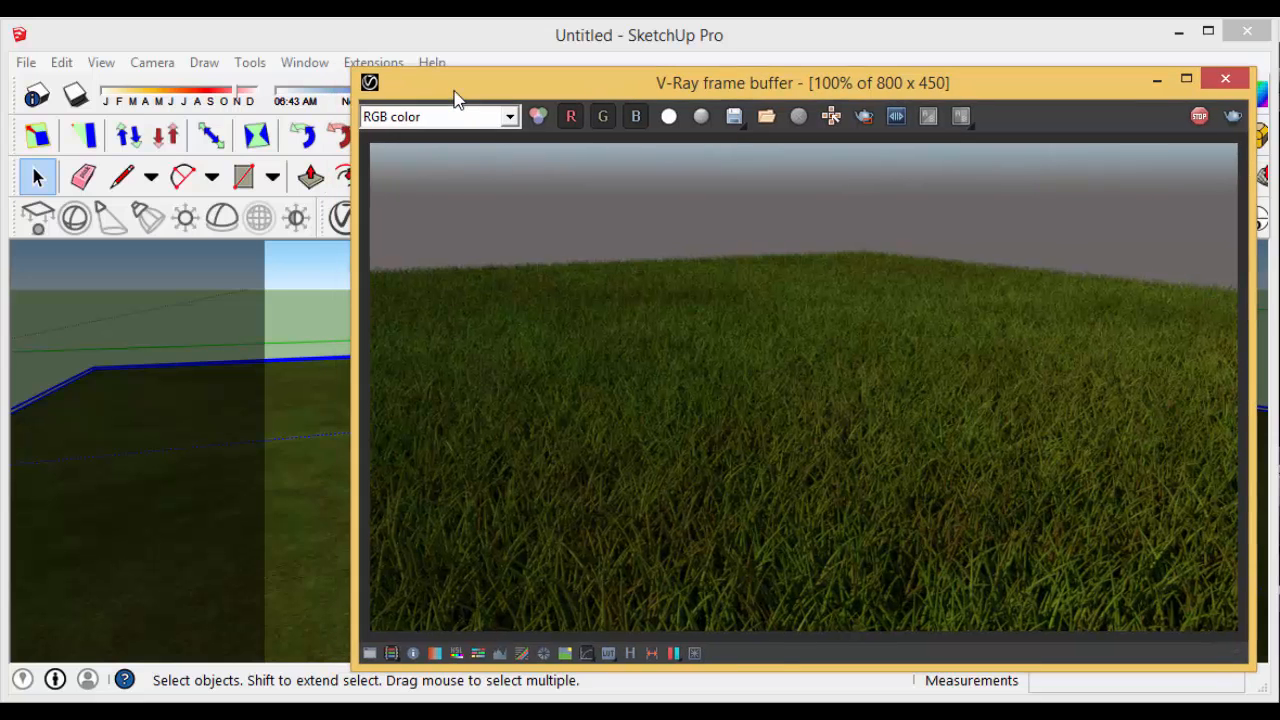
Step: Open the V-Ray Fur parameters in the Asset Editor and place them beside the render so both can be seen
left_click(340, 218)
left_click_drag(687, 48, 131, 48)
left_click(178, 82)
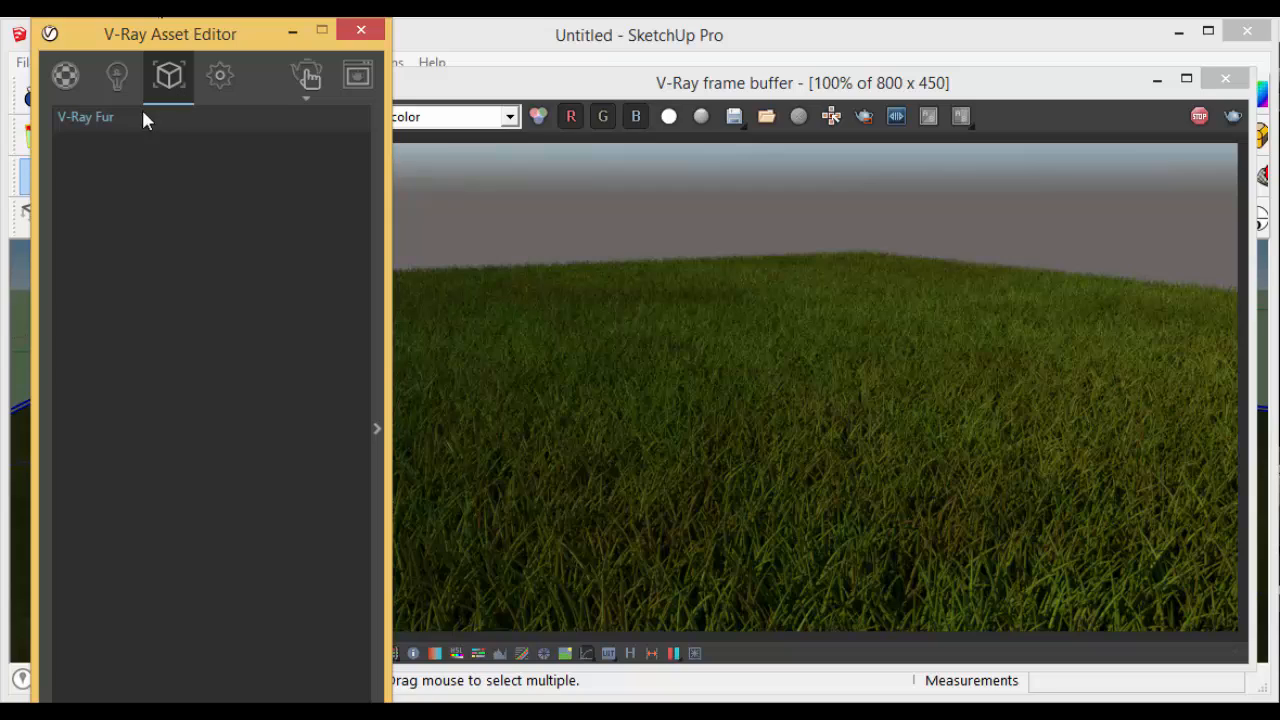
left_click(379, 432)
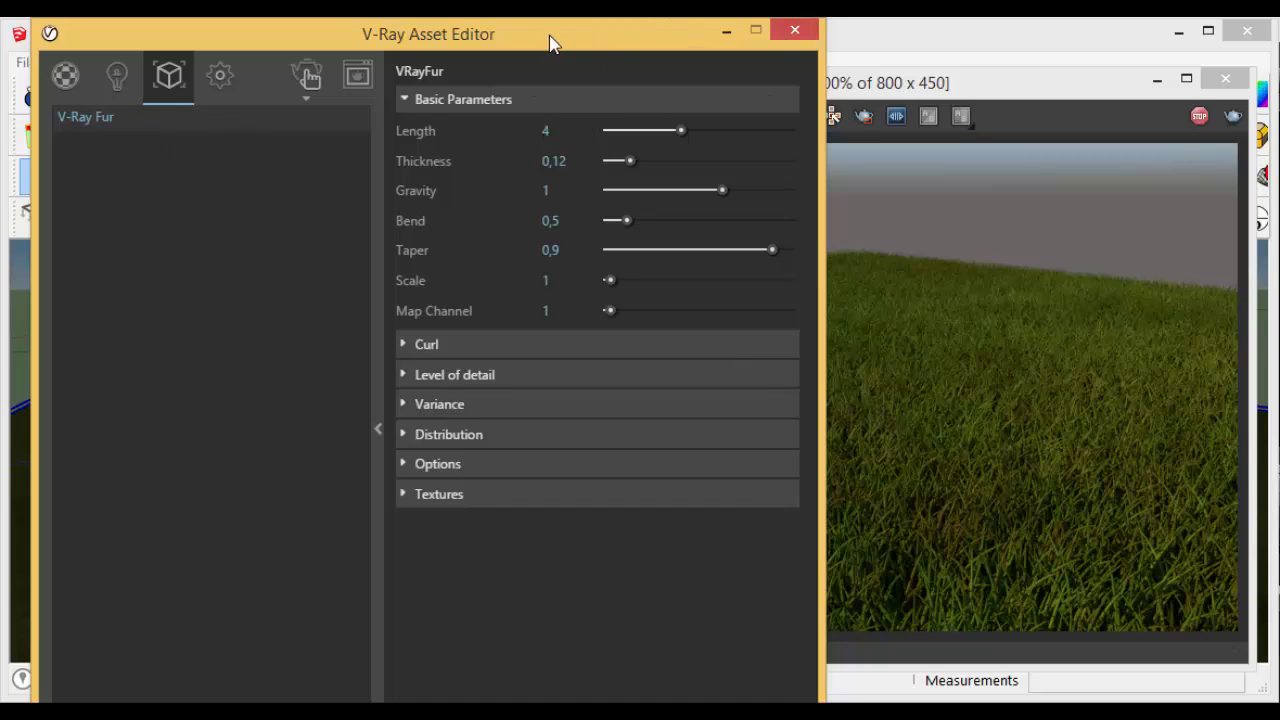
left_click_drag(549, 44, 168, 44)
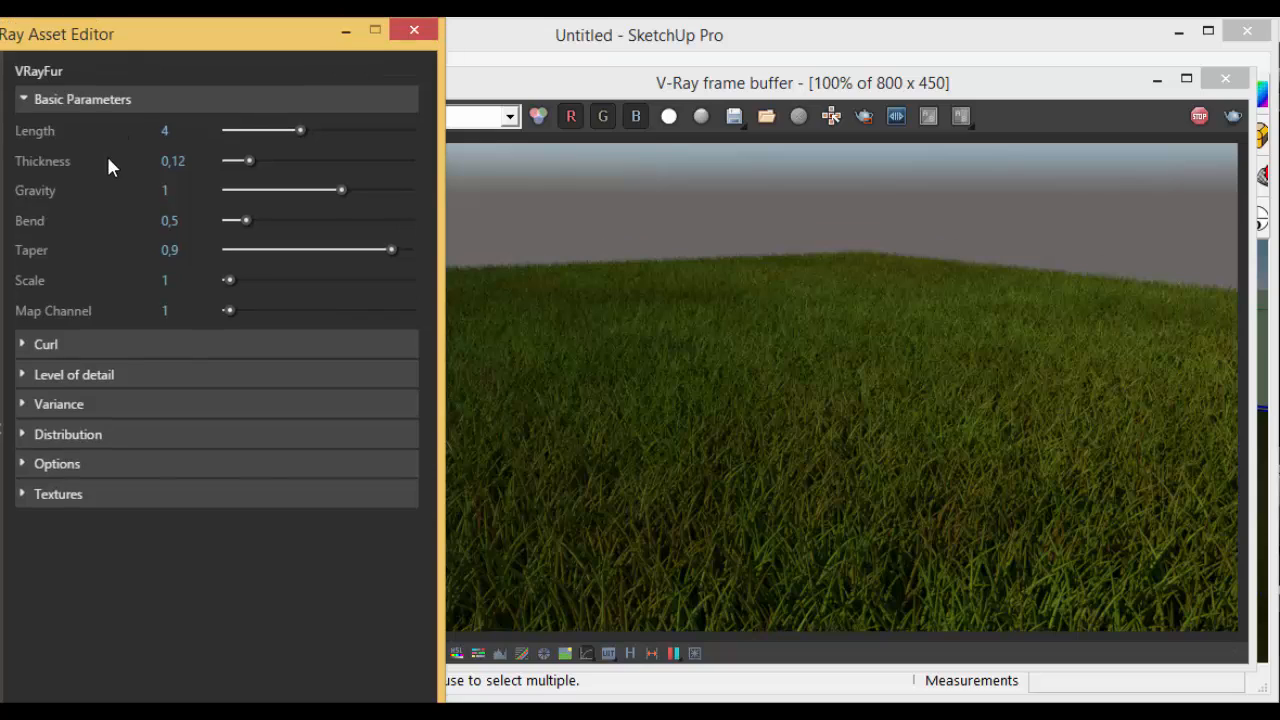
Step: Set the fur length to 8
left_click(203, 130)
type("8")
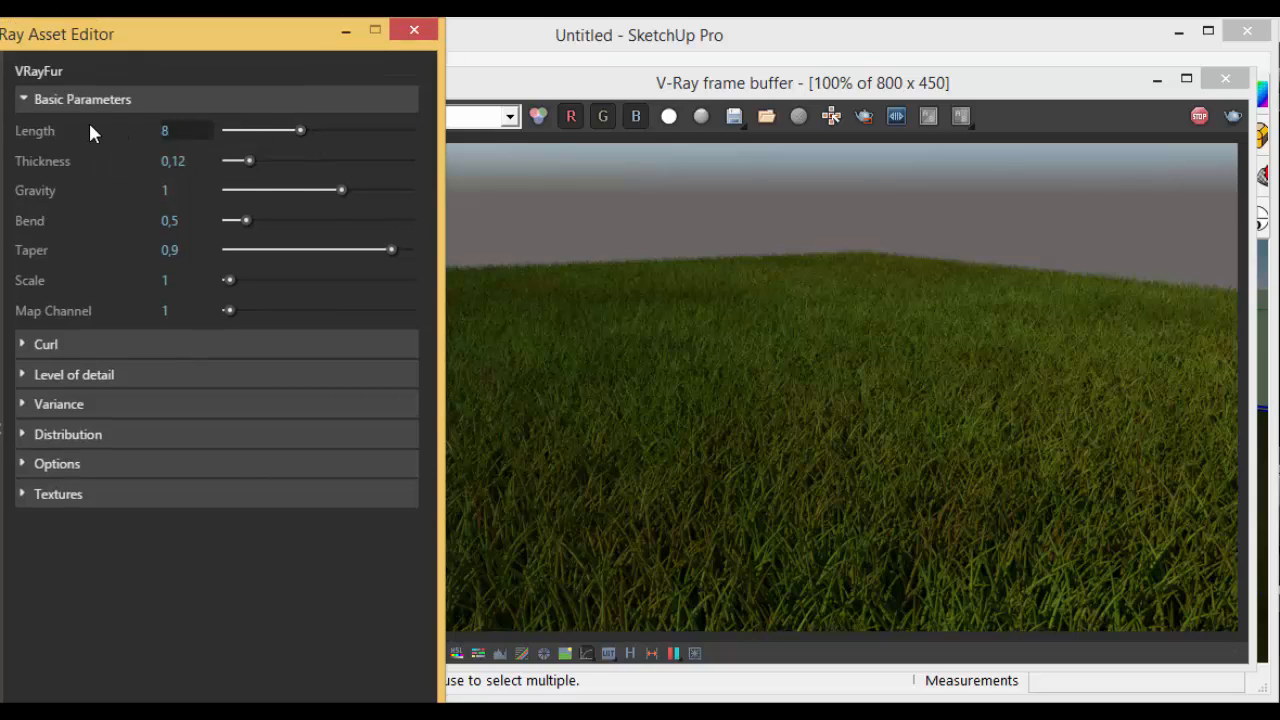
key("Return")
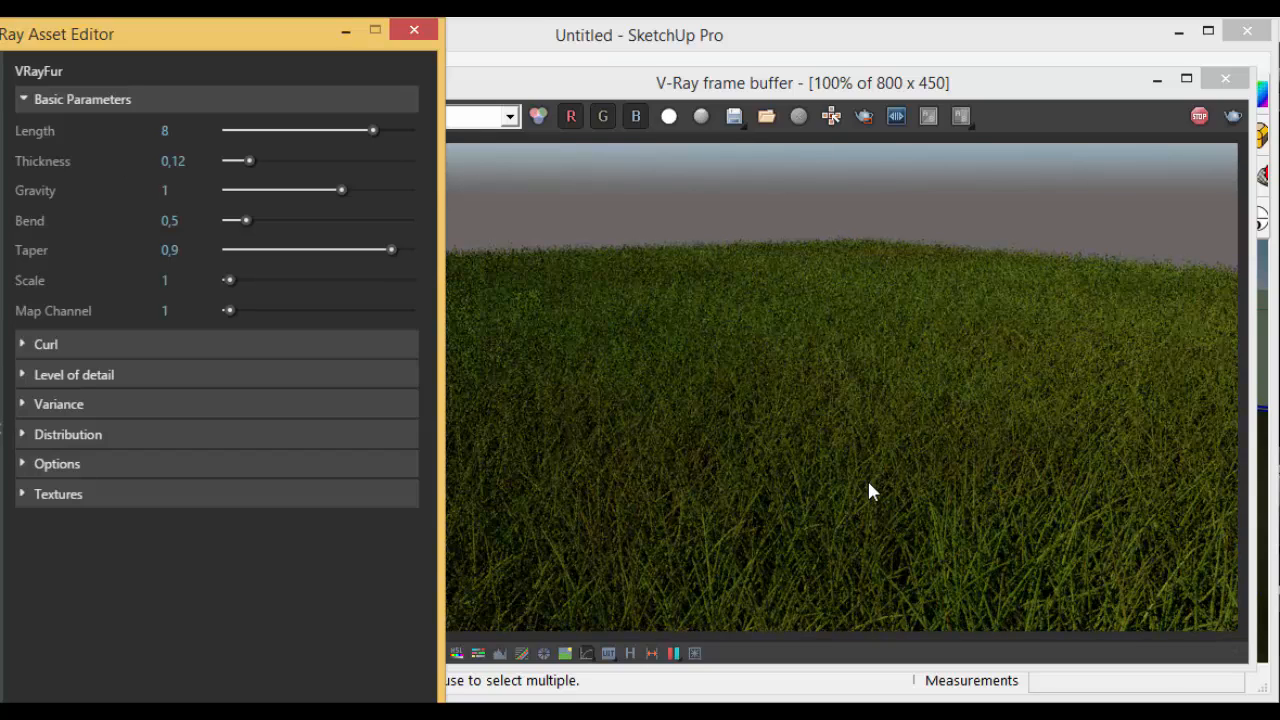
Step: Try a fur thickness of 0,2, and settle on a thinner 0,1
left_click(205, 158)
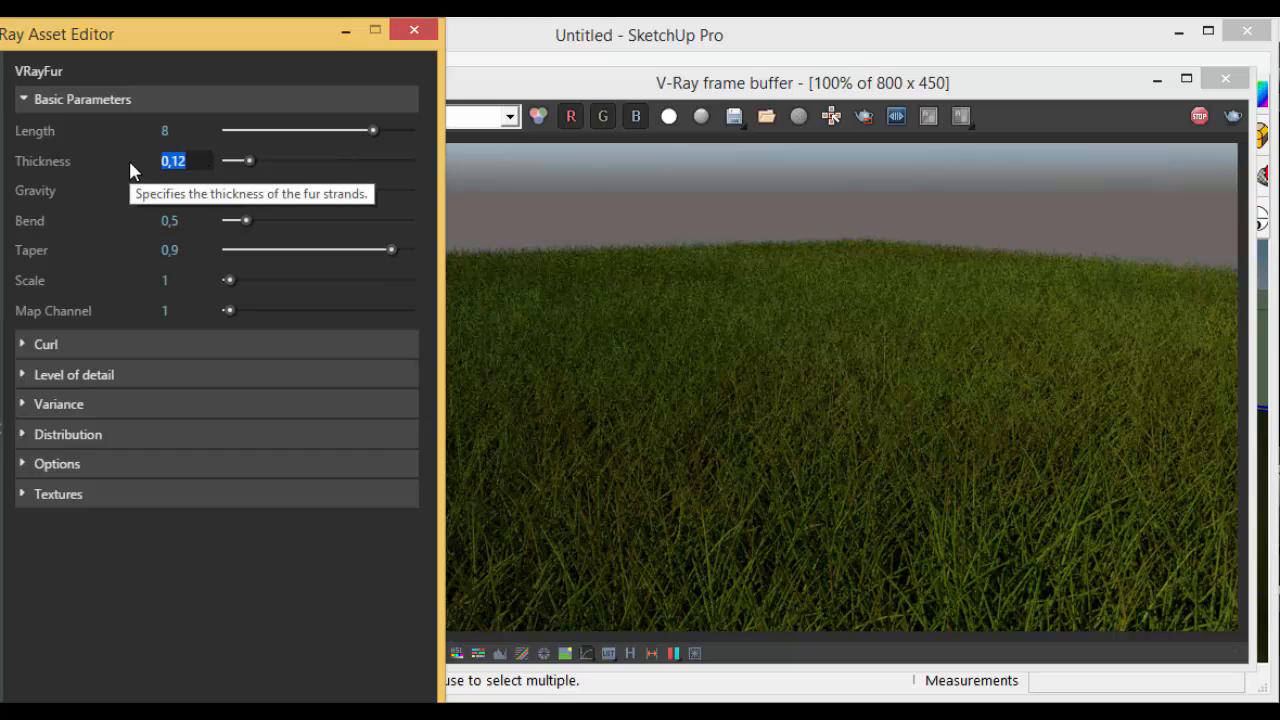
type("0,2")
key("Return")
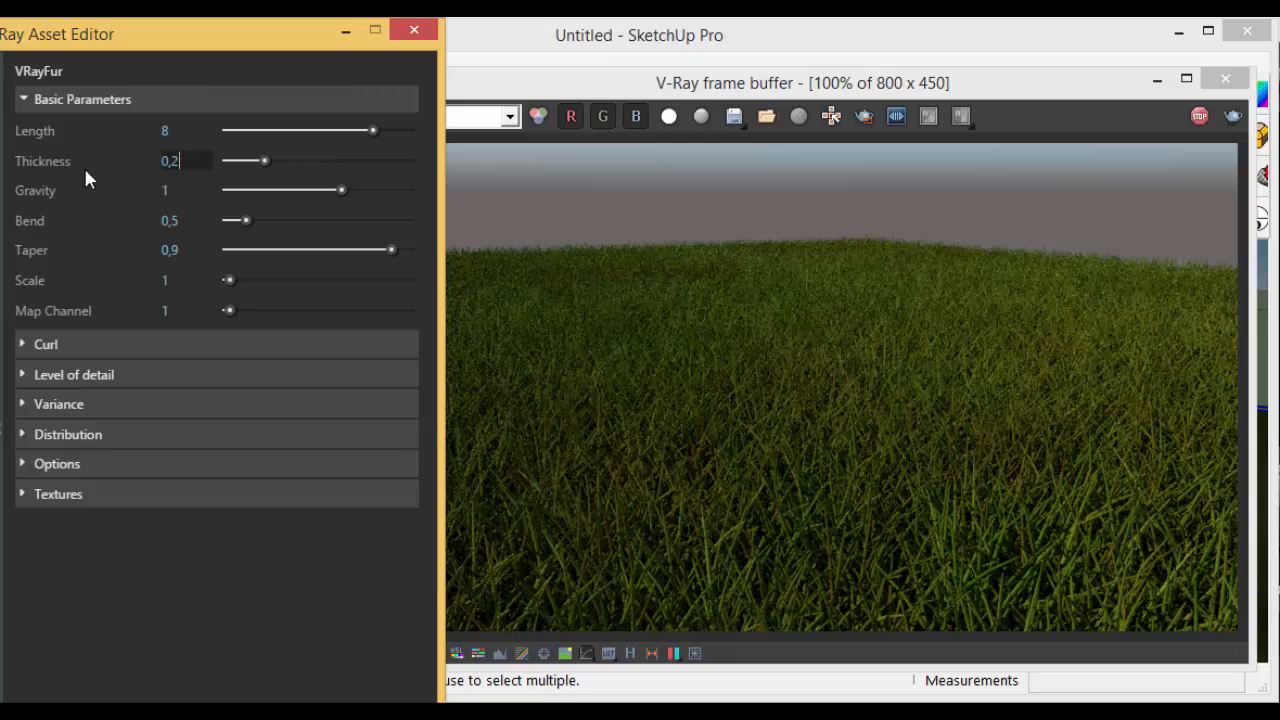
type("0,1")
key("Return")
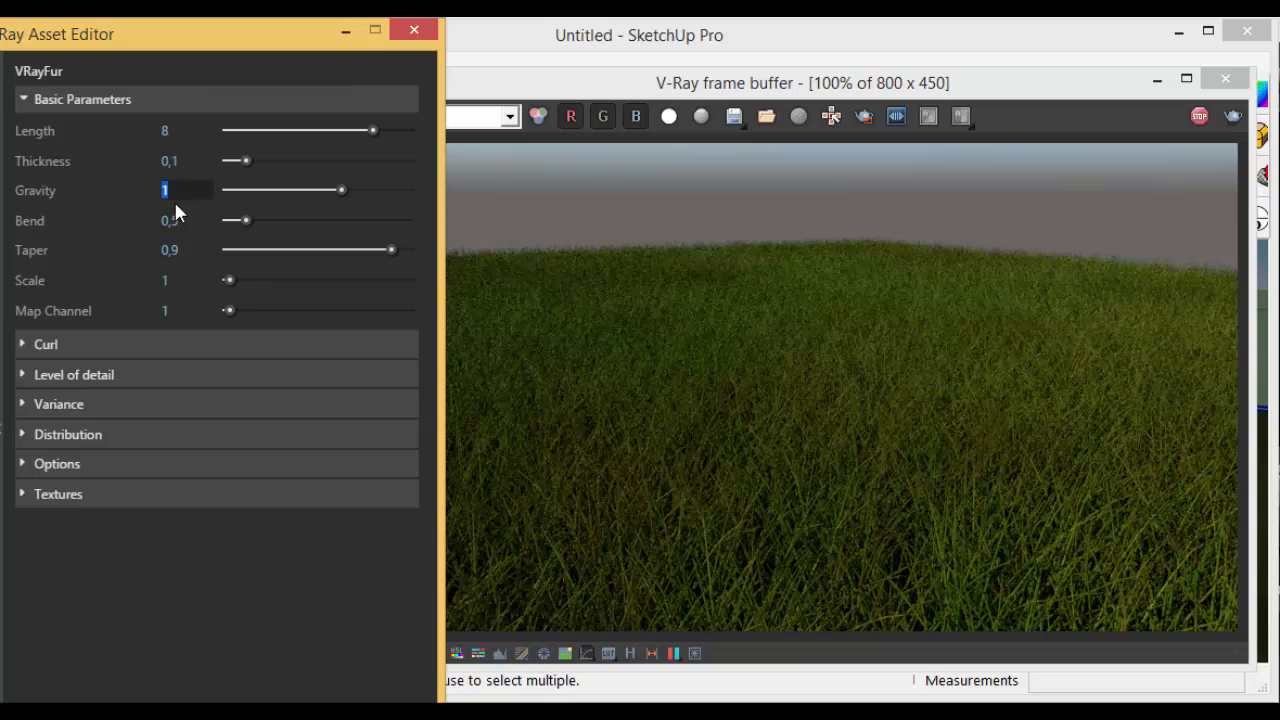
Step: Set the fur gravity to 2 and the bend to 1
type("2")
key("Return")
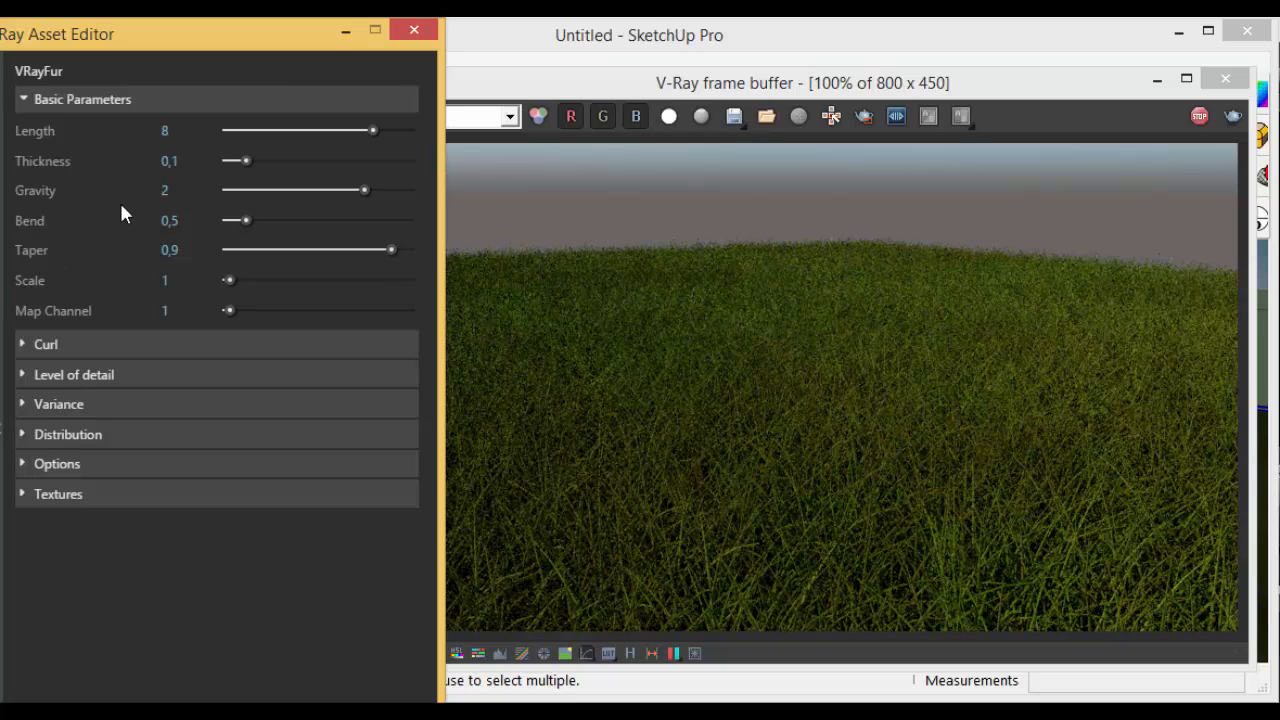
left_click(206, 226)
mouse_move(116, 230)
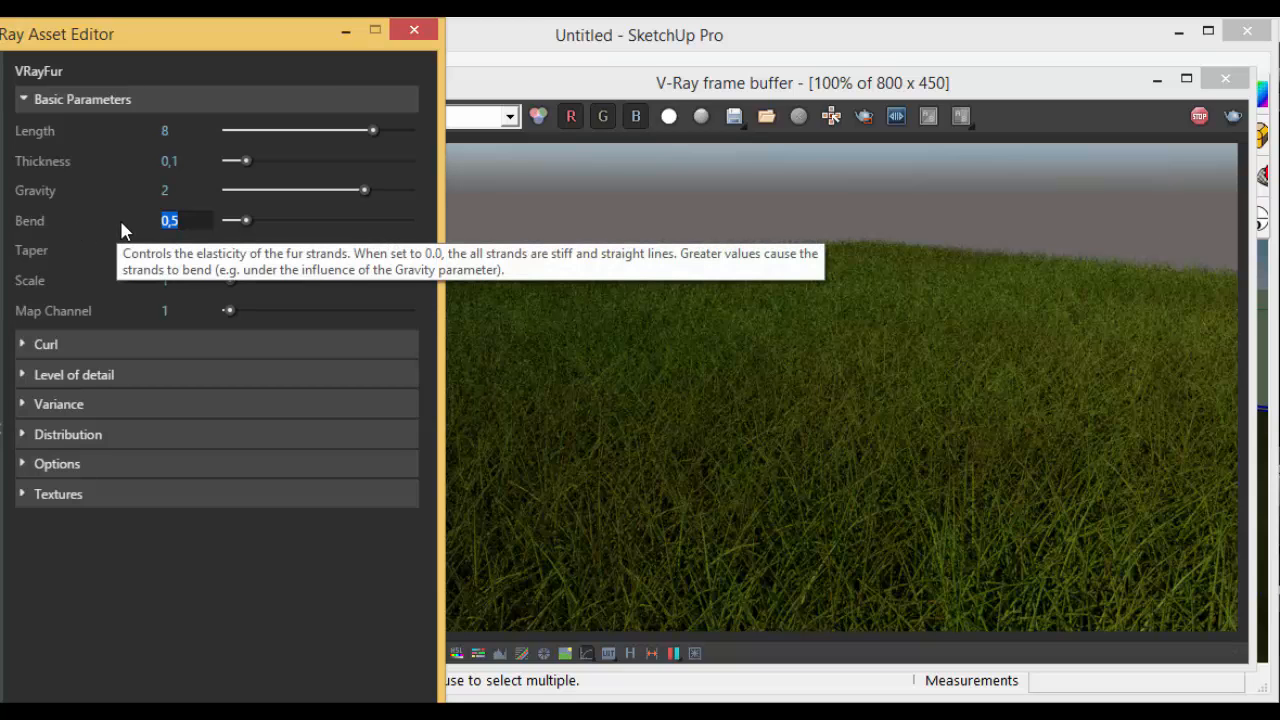
type("1")
key("Return")
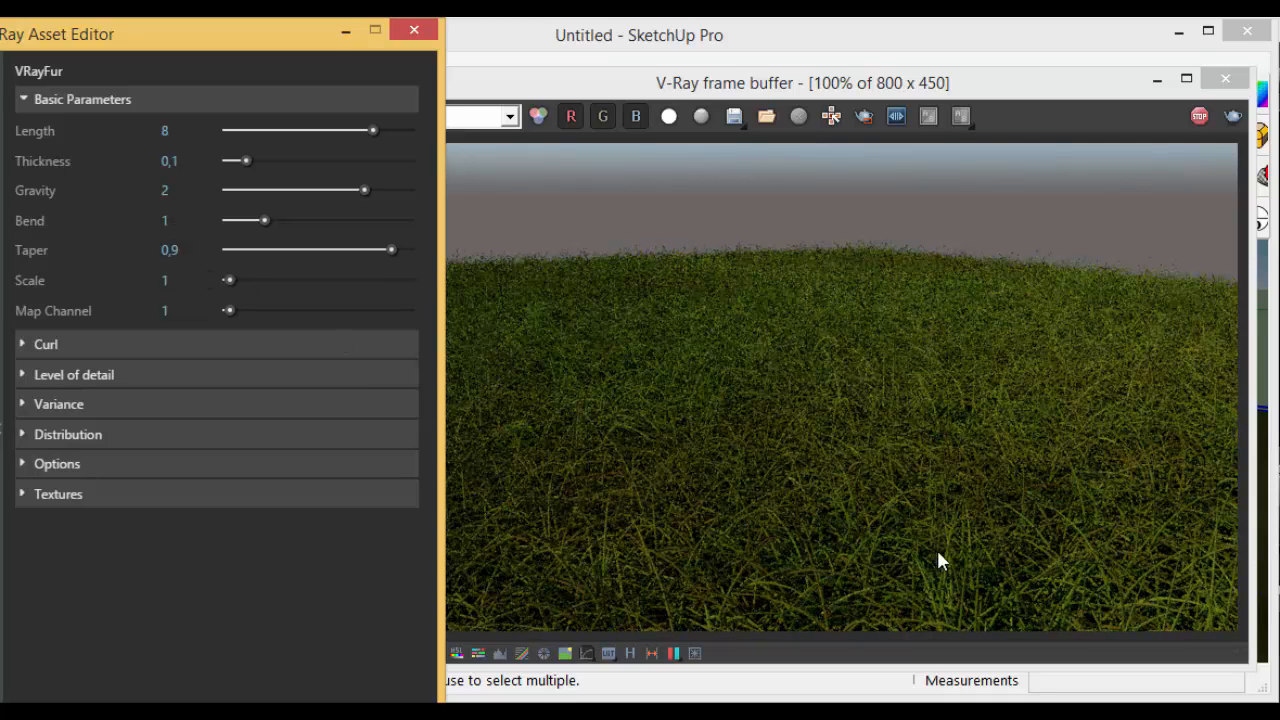
Step: Try a fur taper of 0,1 in the render and set it back to 0,9
left_click(197, 251)
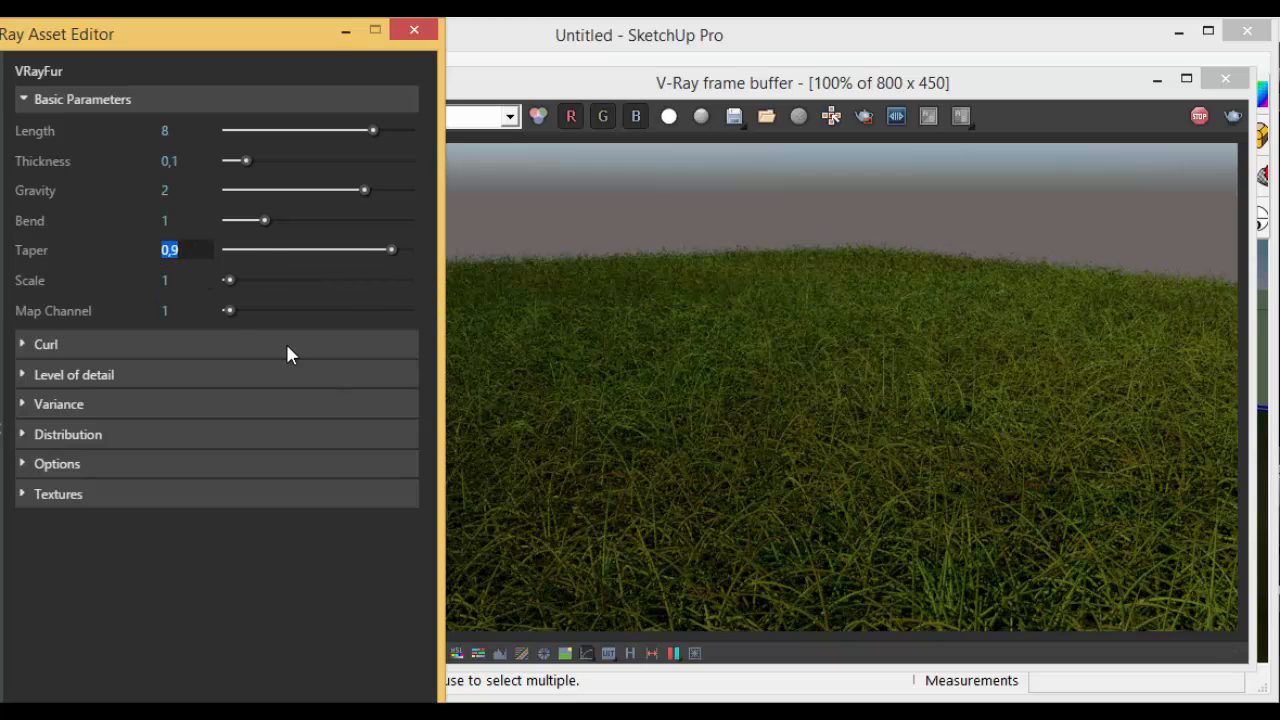
type(",1")
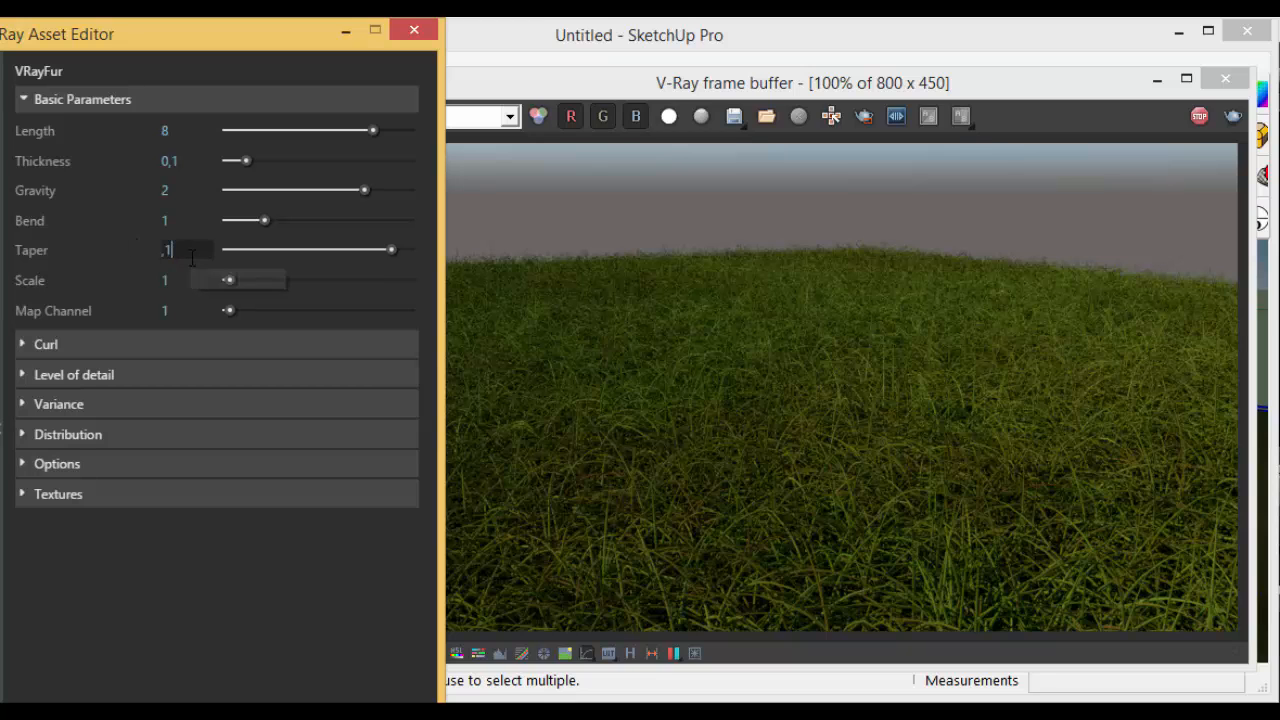
left_click(122, 247)
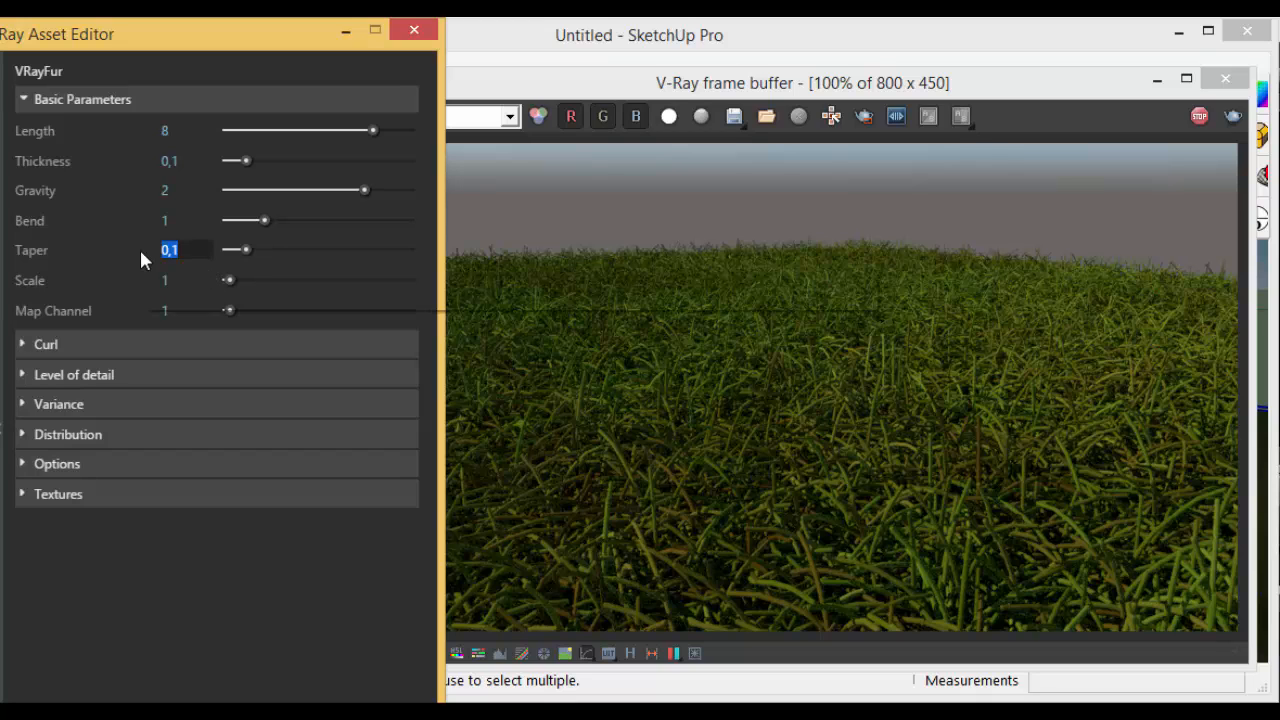
type(",9")
key("Return")
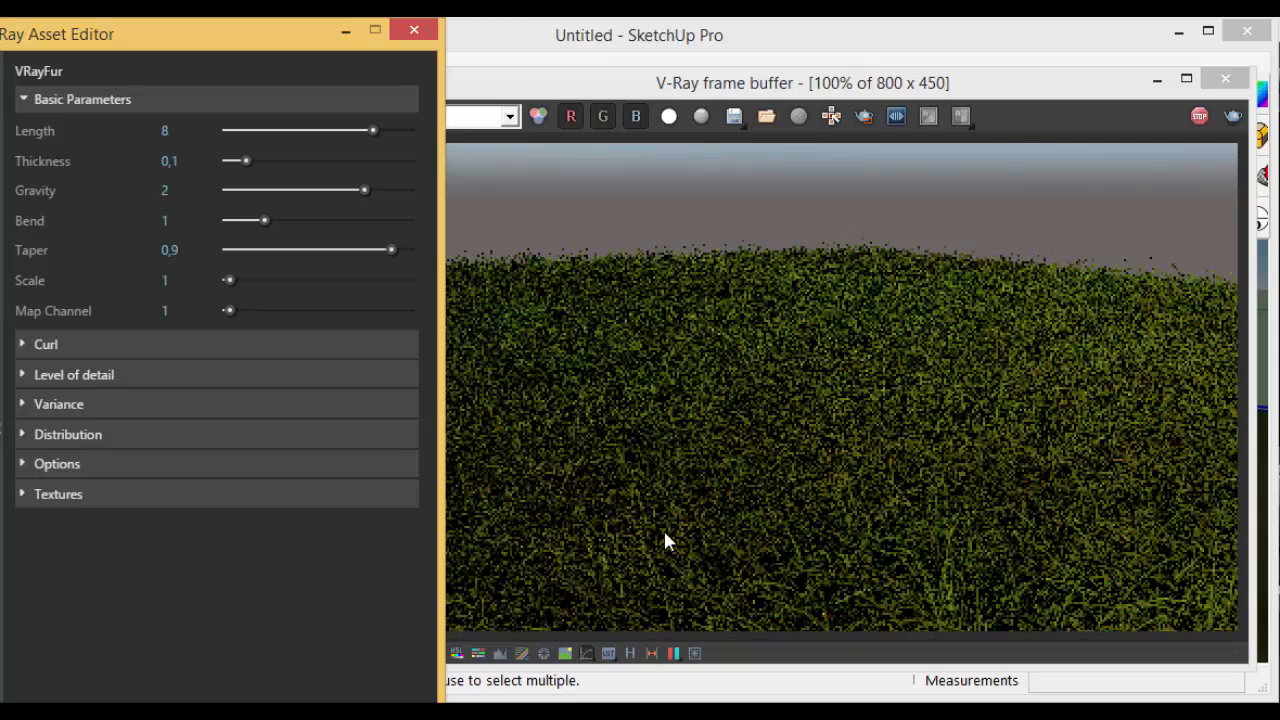
Step: Set the fur's direction variance to 1
left_click_drag(202, 283, 66, 287)
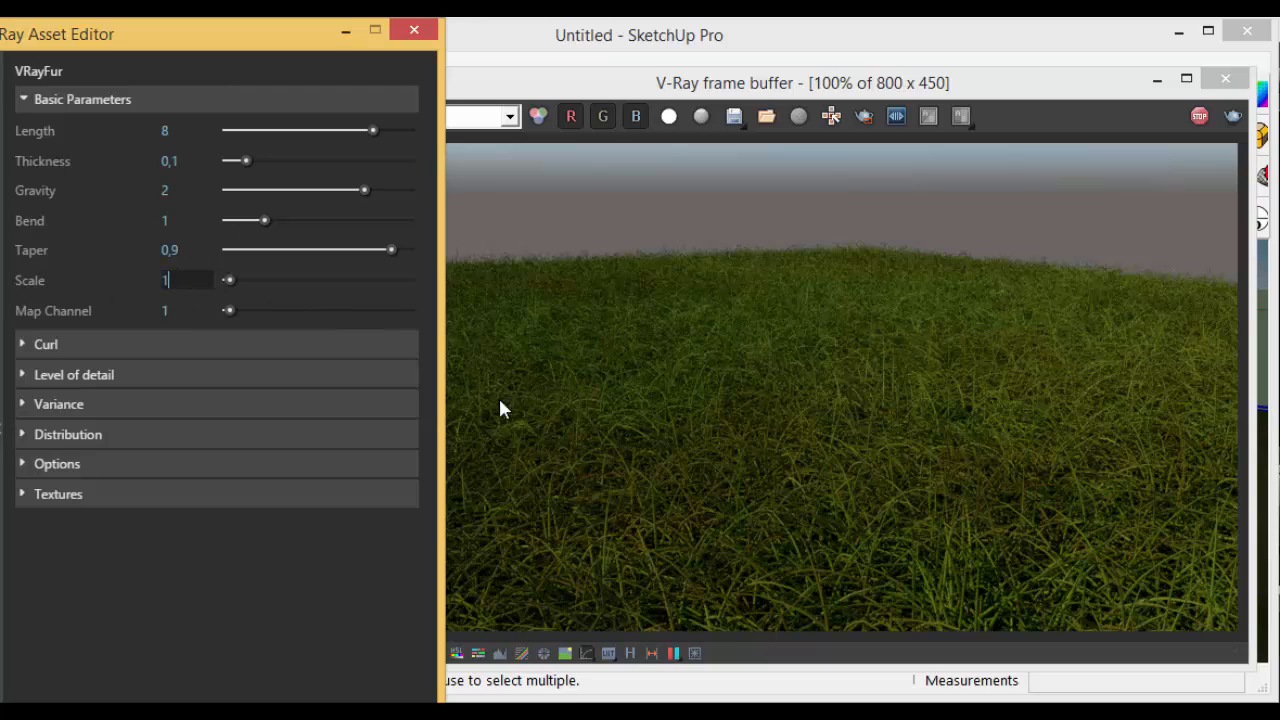
left_click(100, 100)
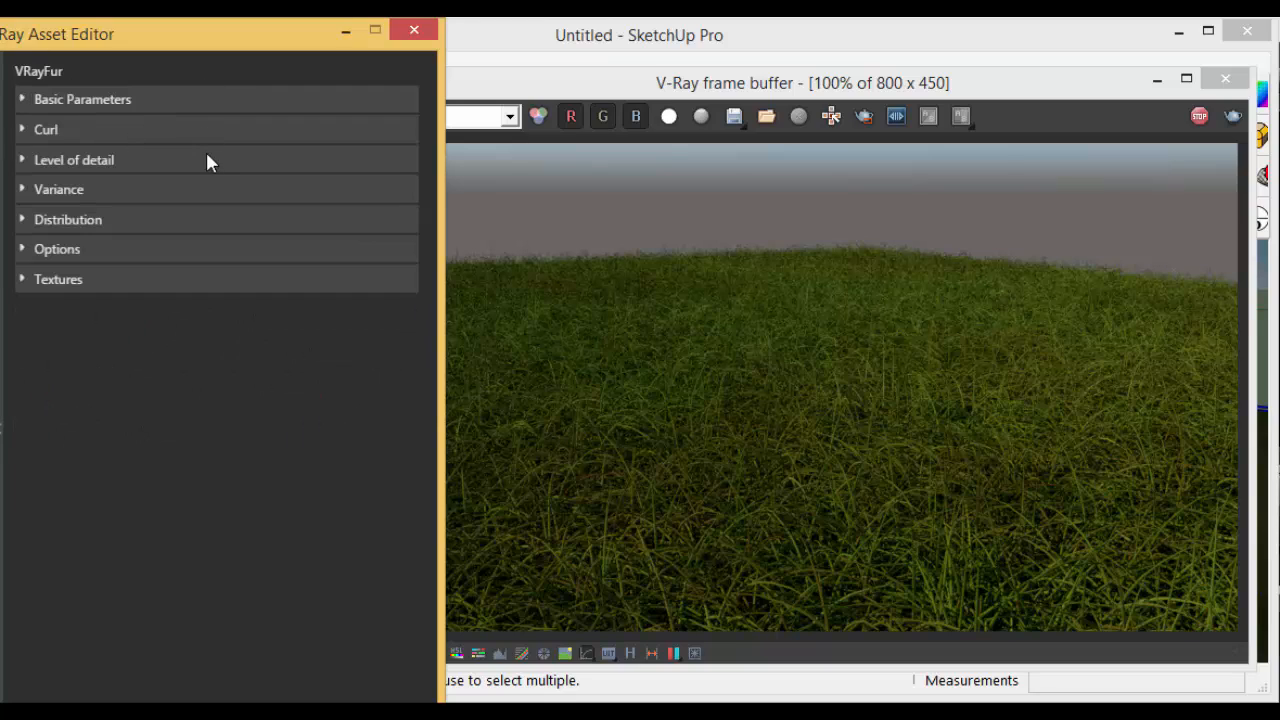
left_click(68, 188)
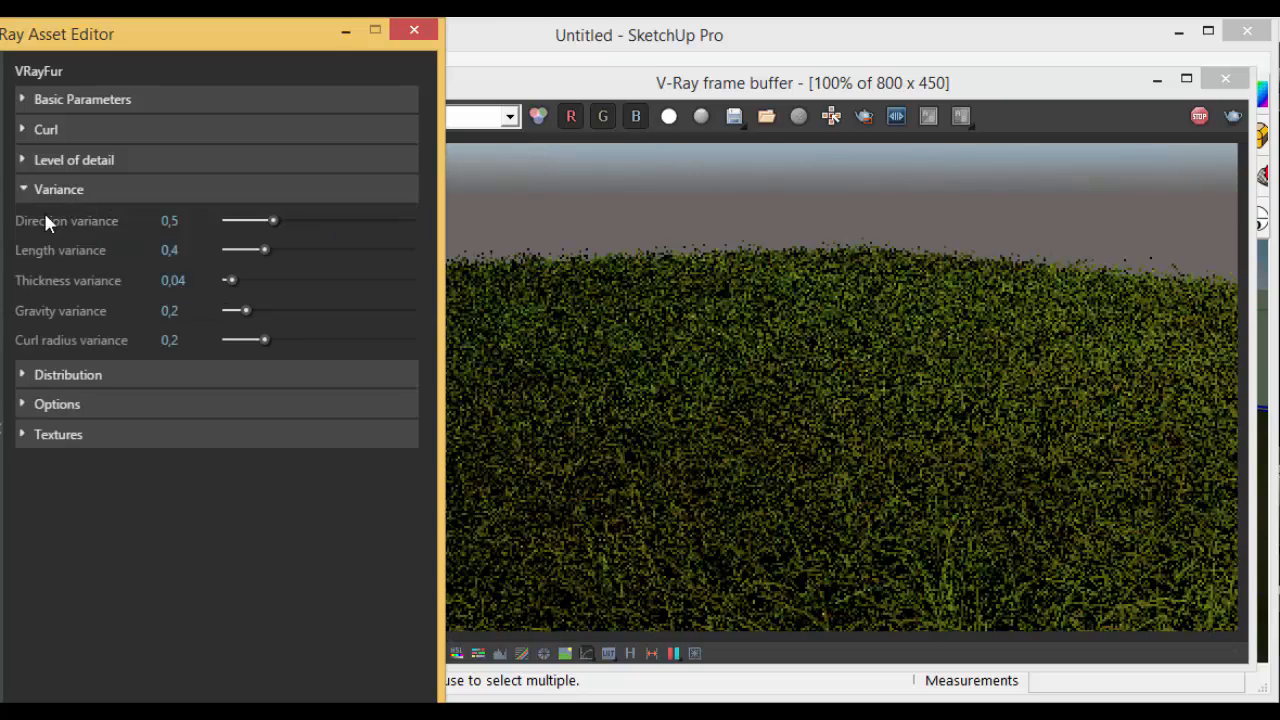
double_click(170, 221)
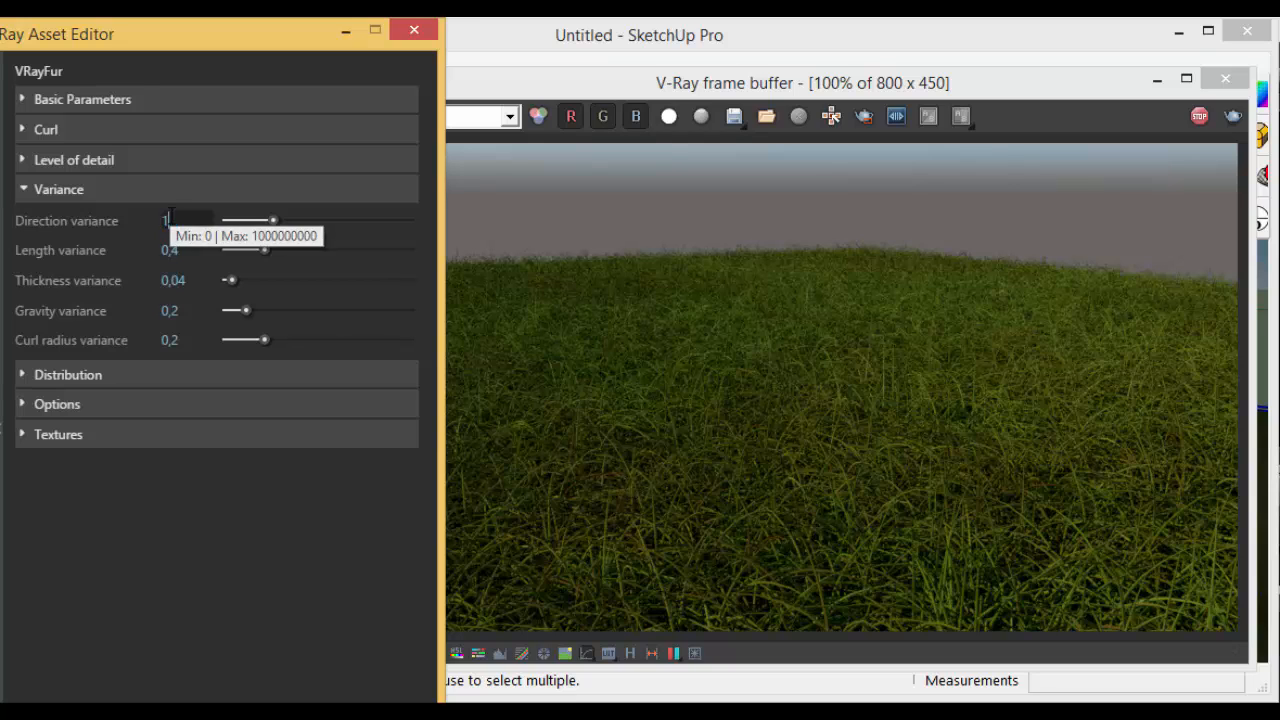
type("1")
key("Return")
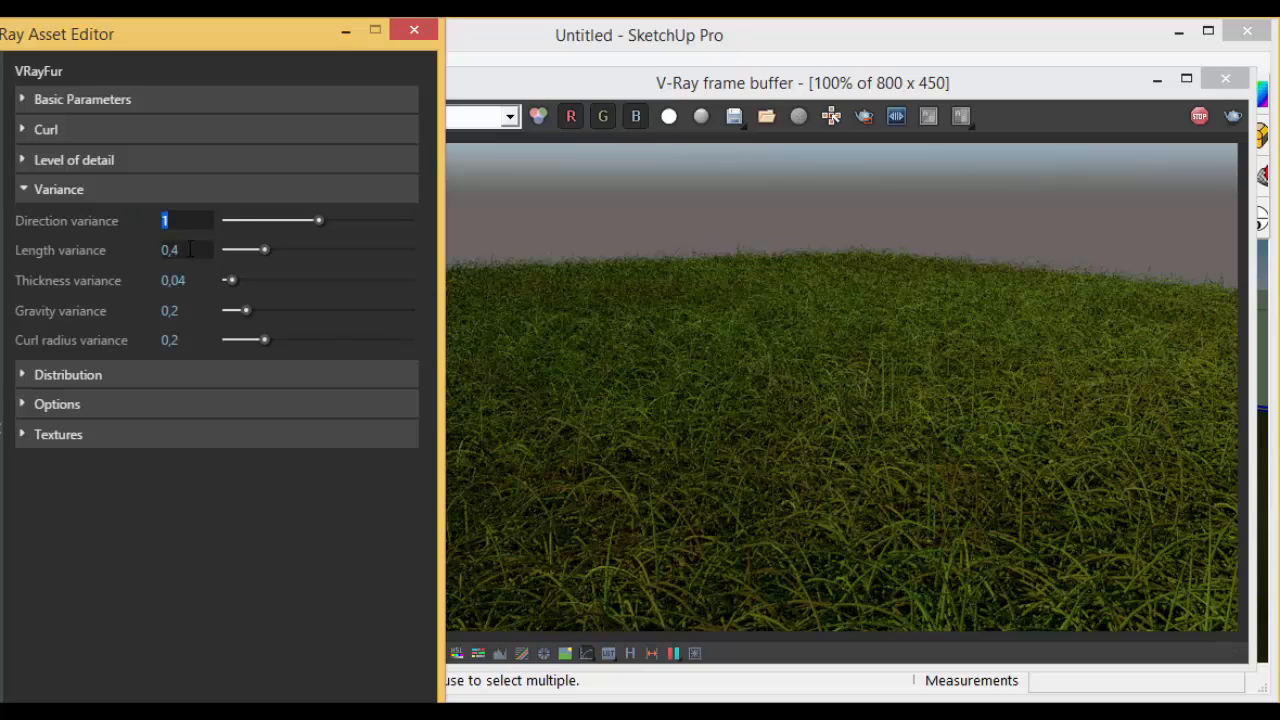
left_click(186, 251)
left_click(662, 400)
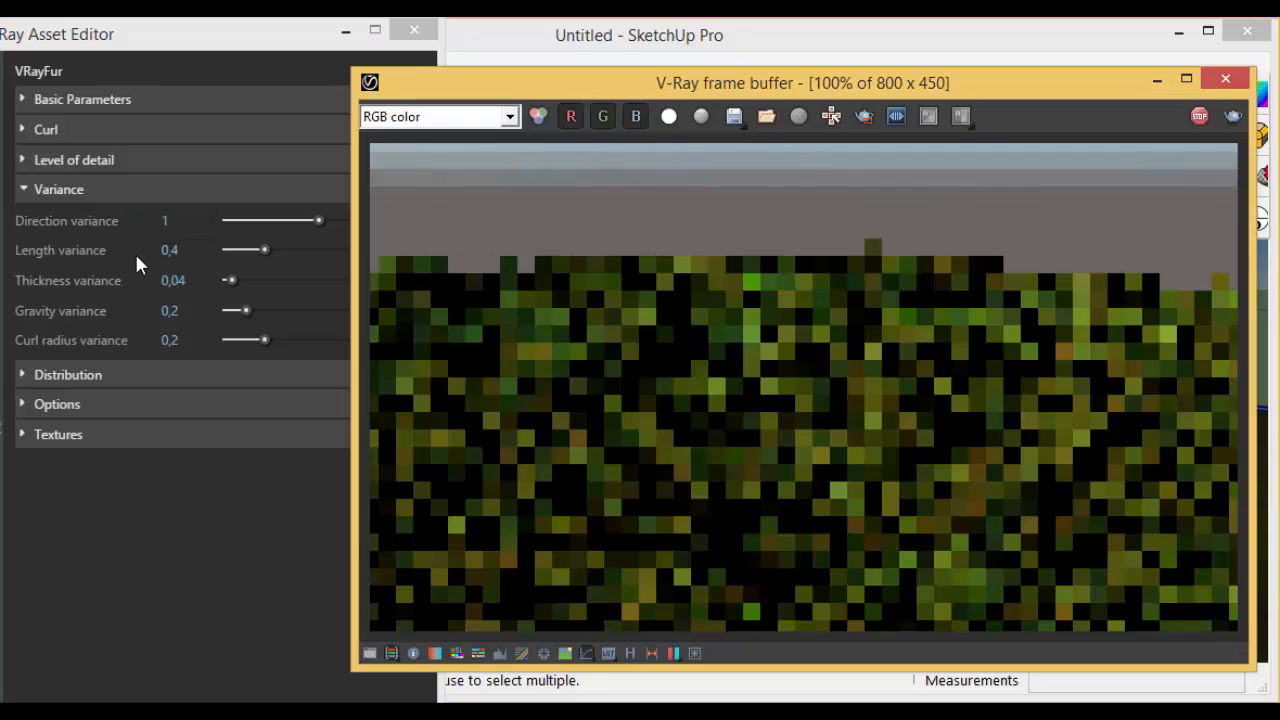
left_click(122, 247)
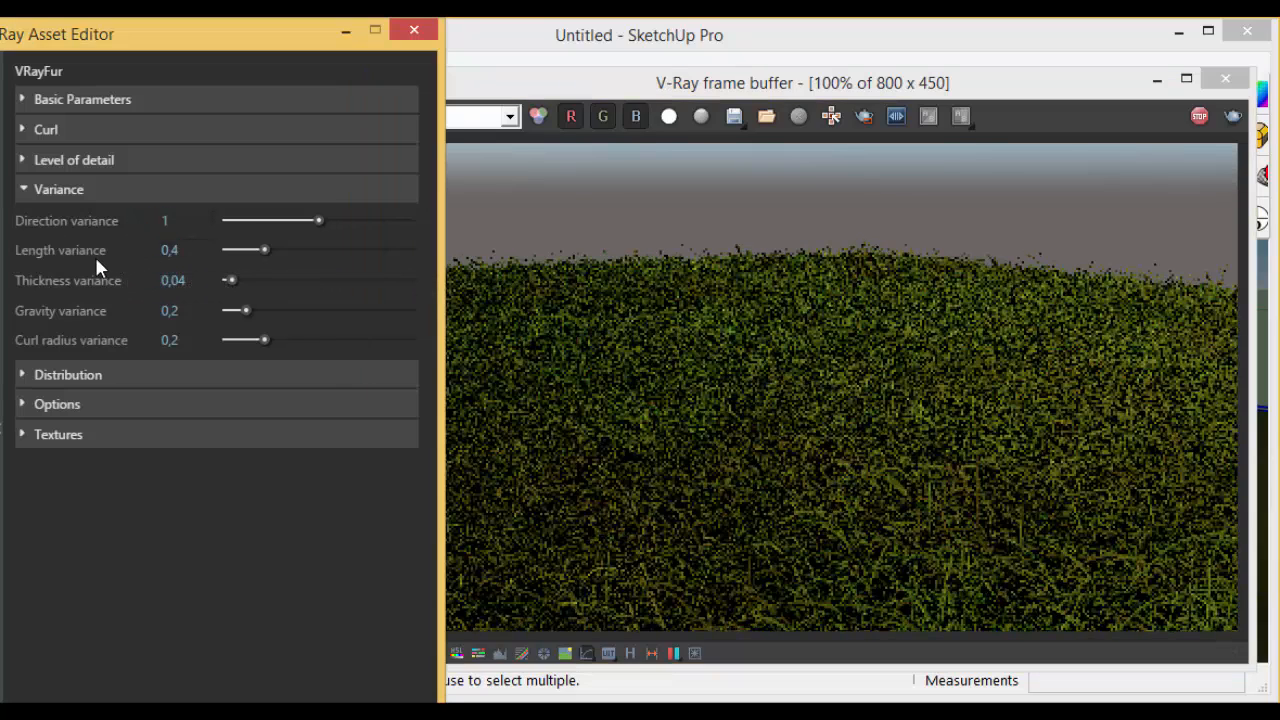
left_click(180, 250)
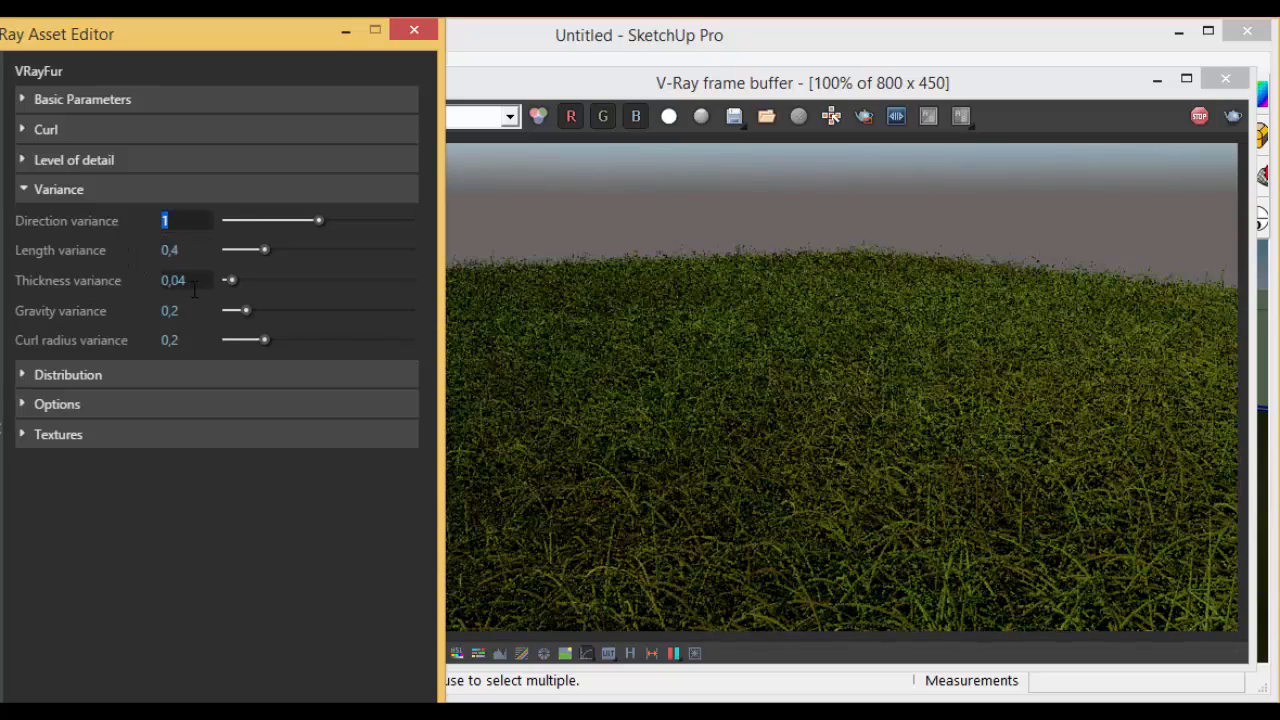
left_click(186, 280)
left_click(184, 313)
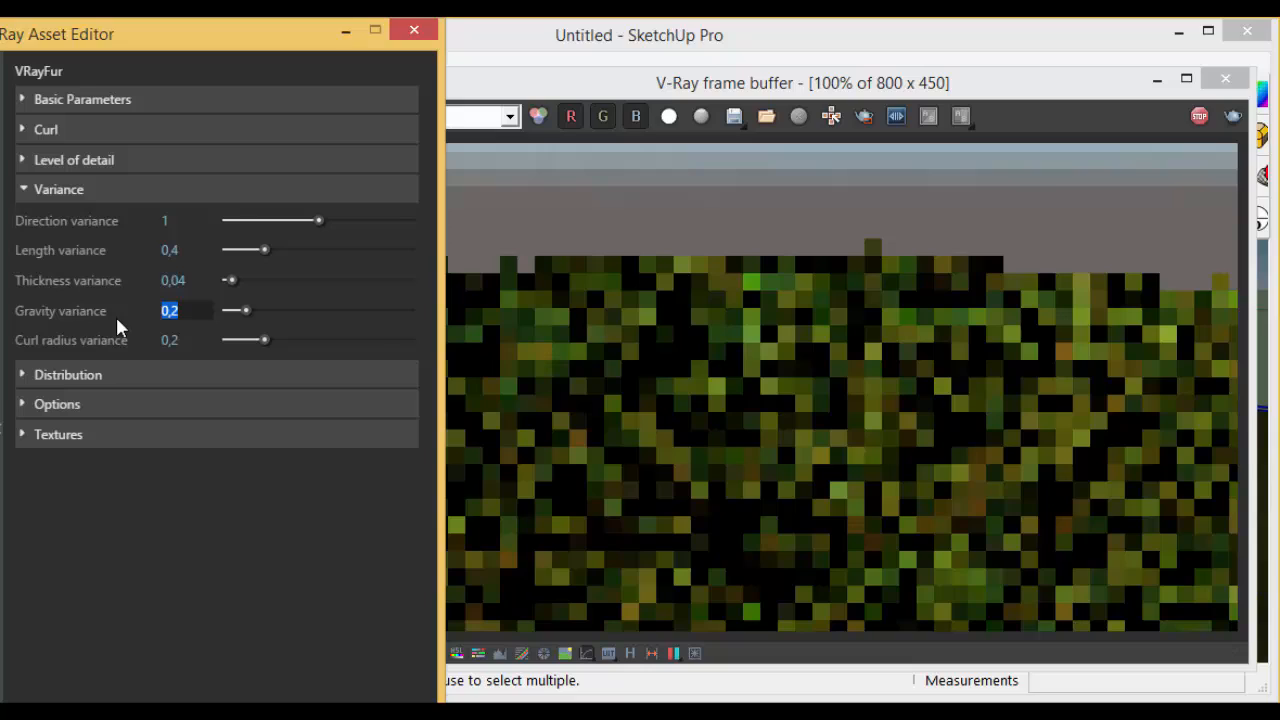
Step: Set the fur's distribution density per area to 10
left_click(134, 374)
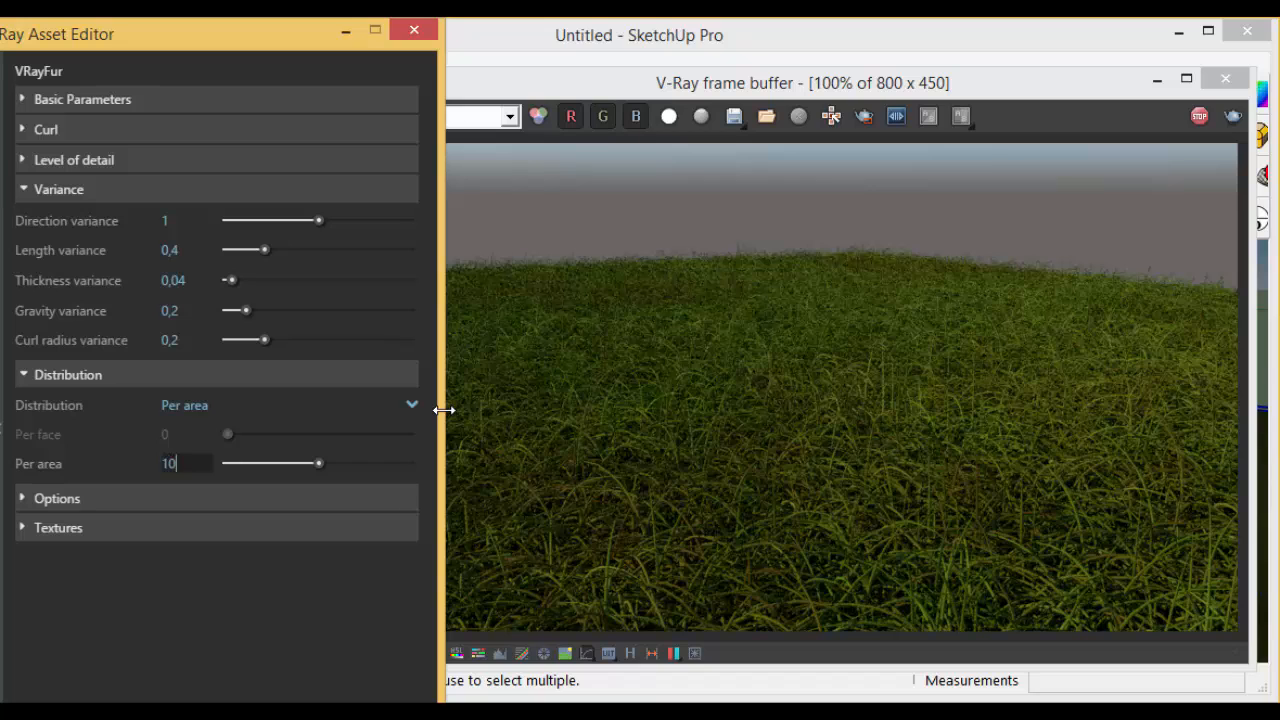
key("Return")
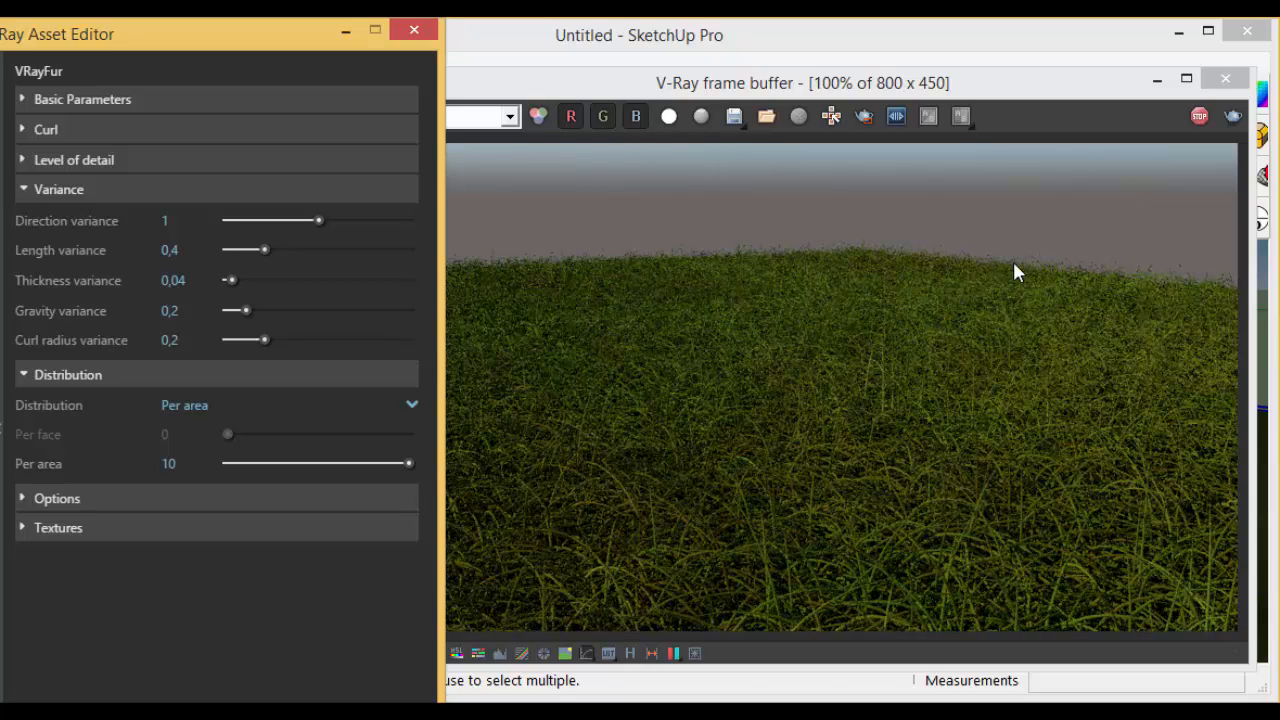
Step: Close the Asset Editor and bring the whole grass plane into the rendered view
left_click(414, 30)
mouse_move(237, 477)
middle_mouse_down()
mouse_move(357, 477)
mouse_move(304, 478)
middle_mouse_up()
scroll(304, 478, "down", 6)
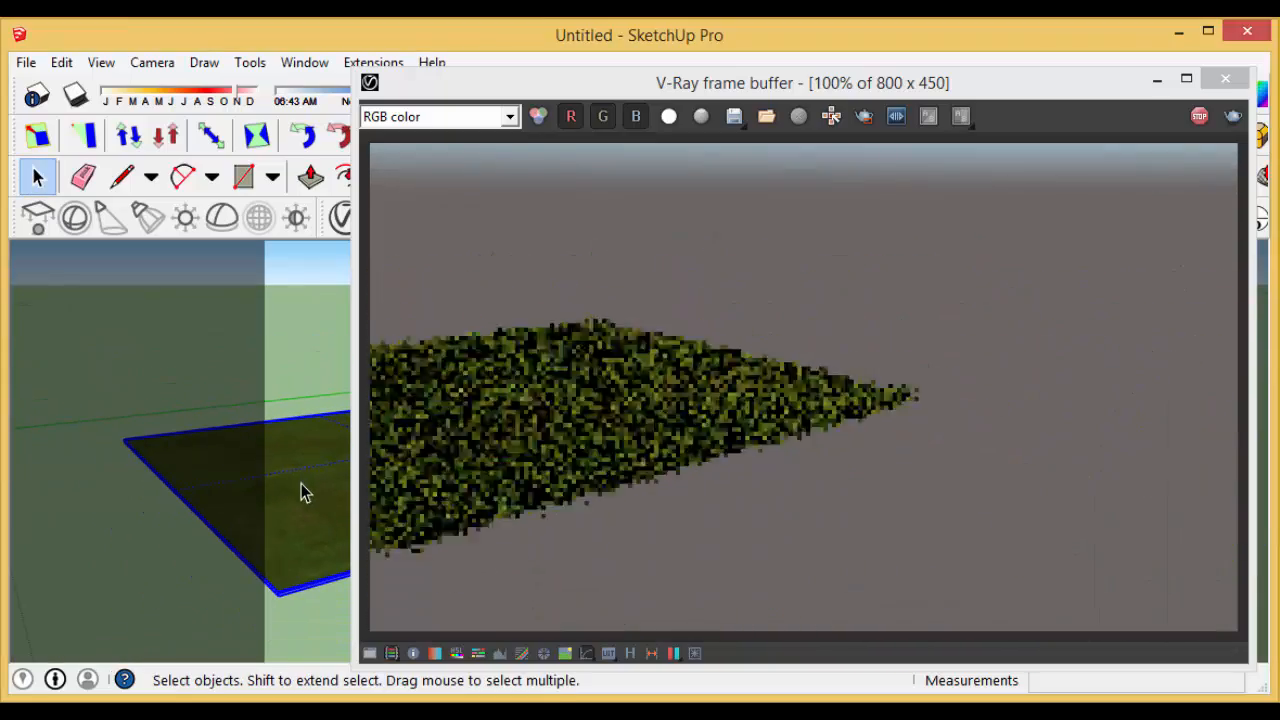
mouse_move(157, 429)
middle_mouse_down("shift")
mouse_move(220, 417)
mouse_move(186, 434)
mouse_move(237, 480)
mouse_move(195, 450)
middle_mouse_up("shift")
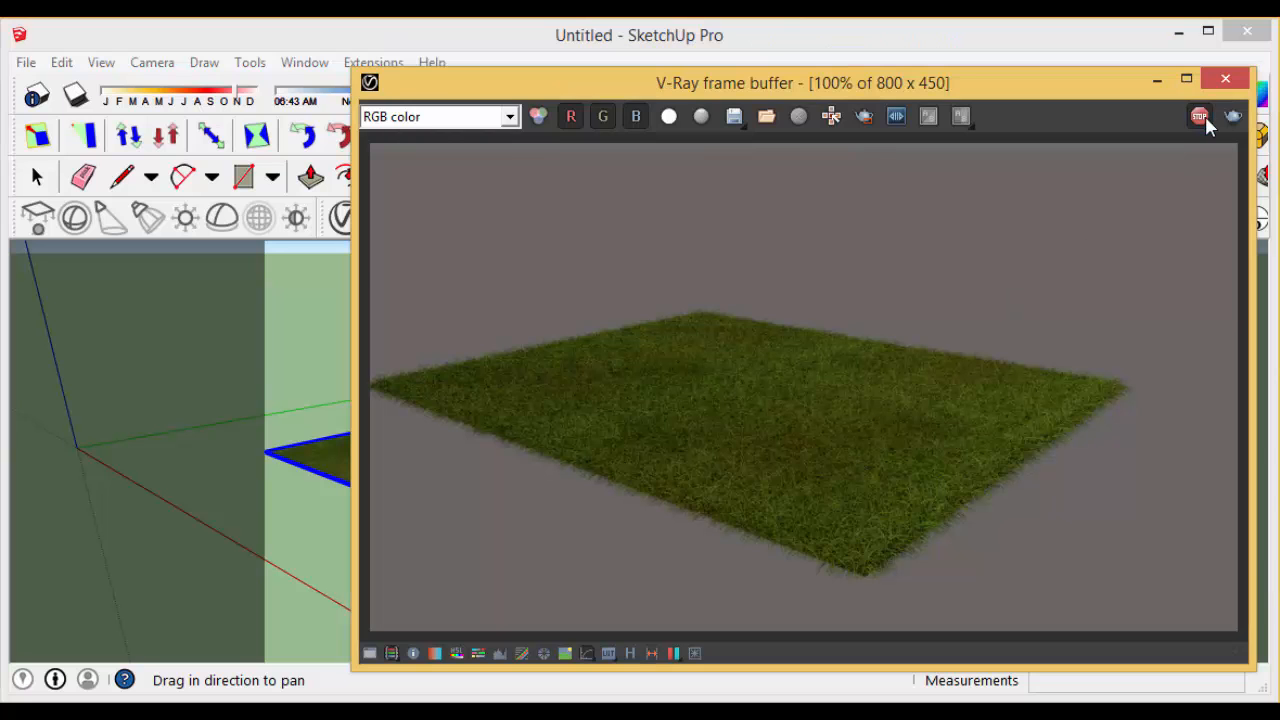
Step: End the interactive render session and delete the grass plane from the model
left_click(1199, 116)
left_click(1226, 79)
mouse_move(666, 406)
middle_mouse_down()
mouse_move(770, 565)
mouse_move(757, 463)
middle_mouse_up()
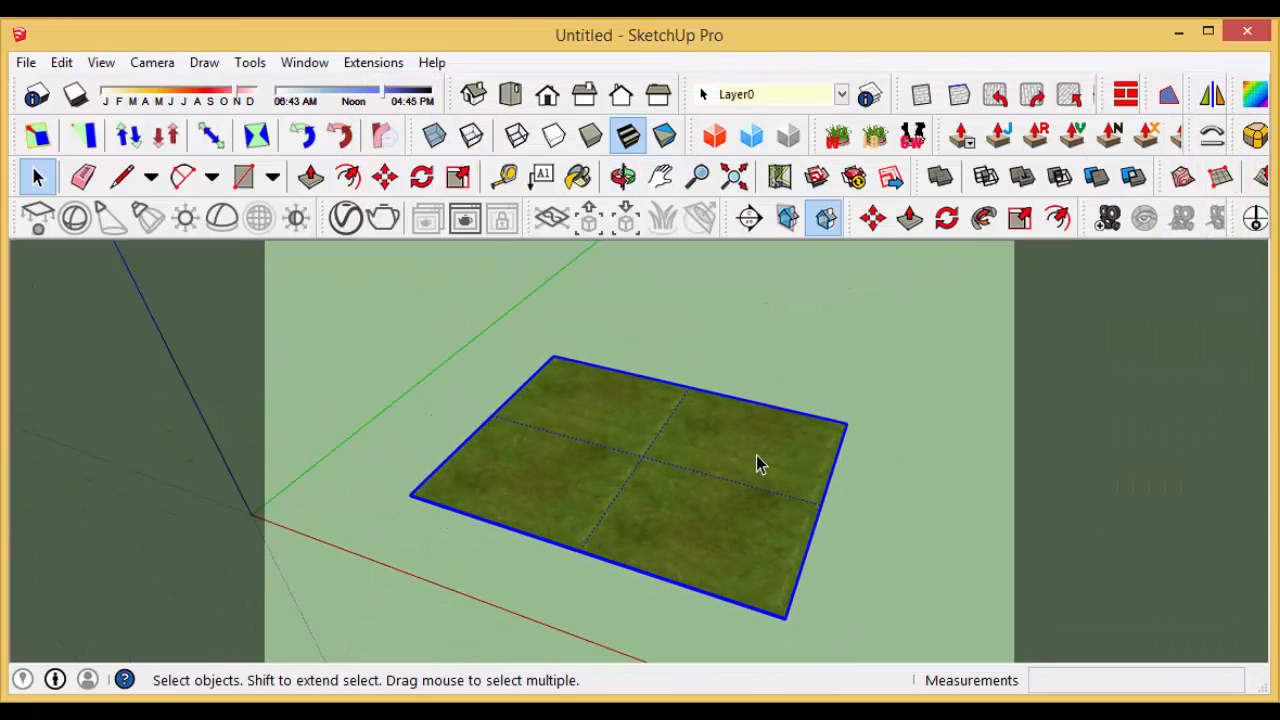
key("Delete")
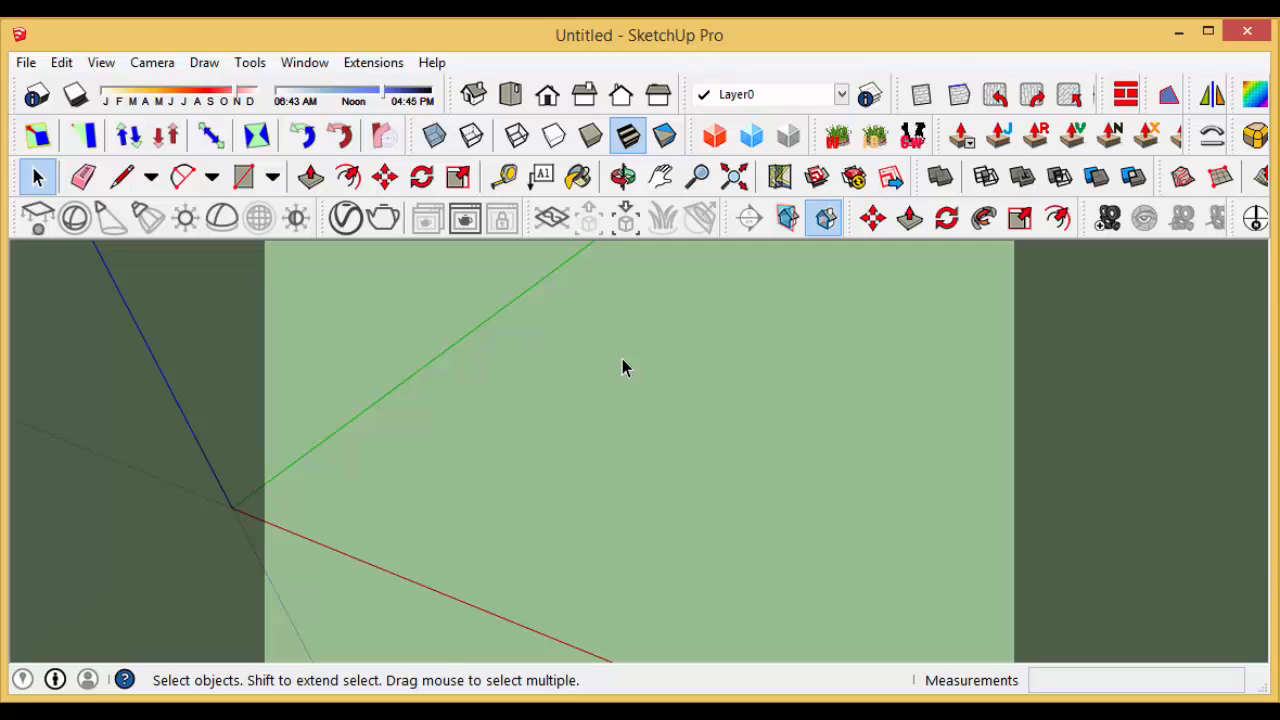
Step: Draw a flat Sandbox grid from scratch near the origin, five by five cells at 3,00 m spacing
left_click_drag(1160, 177, 629, 304)
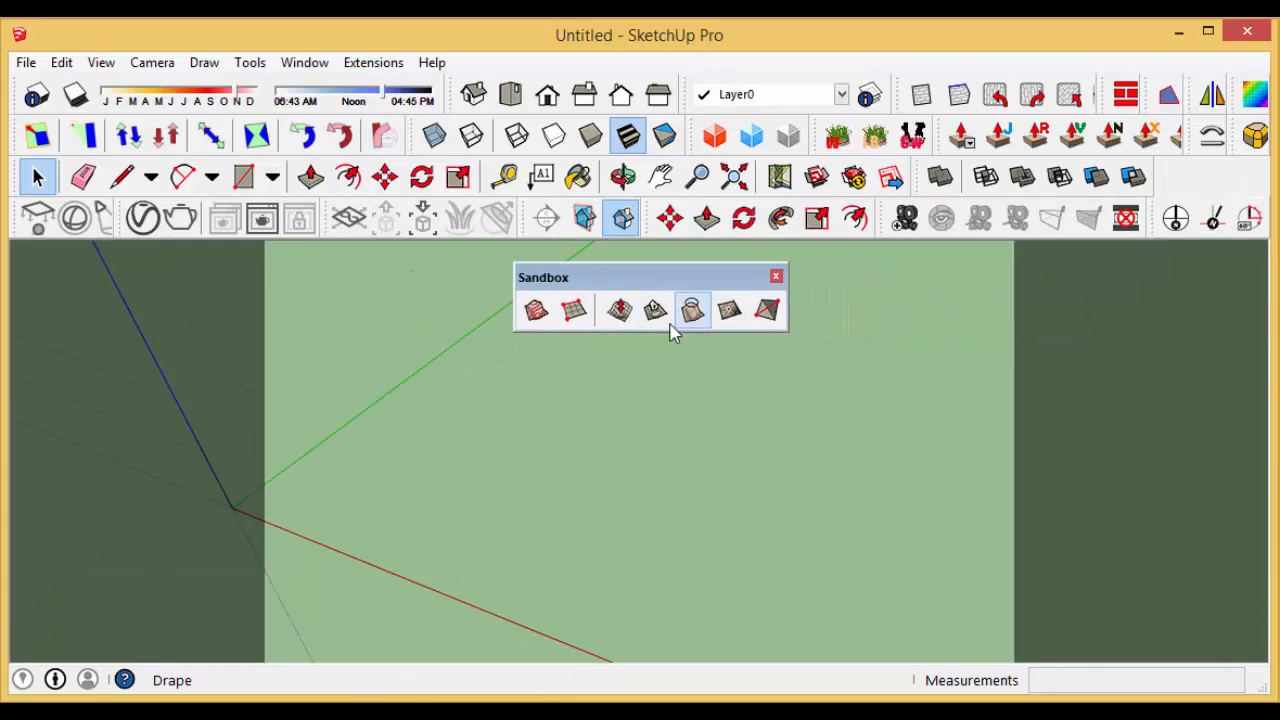
left_click(573, 318)
middle_click_drag(509, 425, 463, 488)
left_click(453, 495)
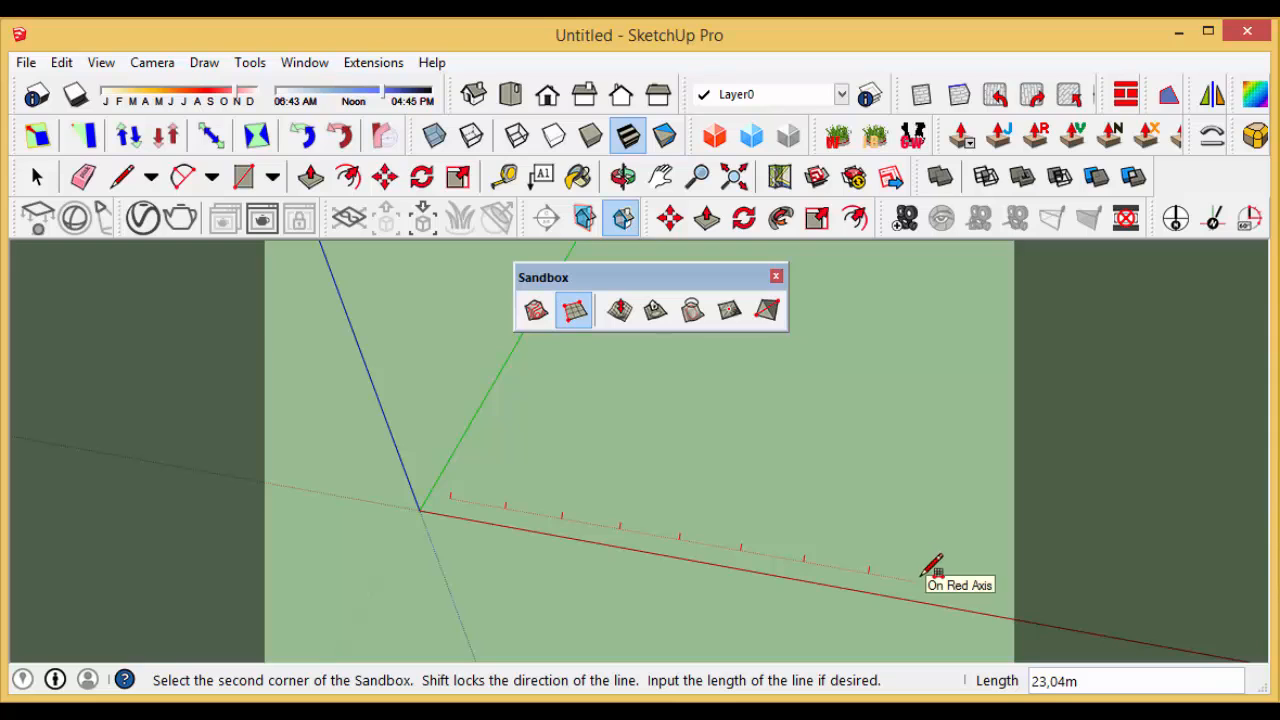
left_click(756, 542)
left_click(846, 348)
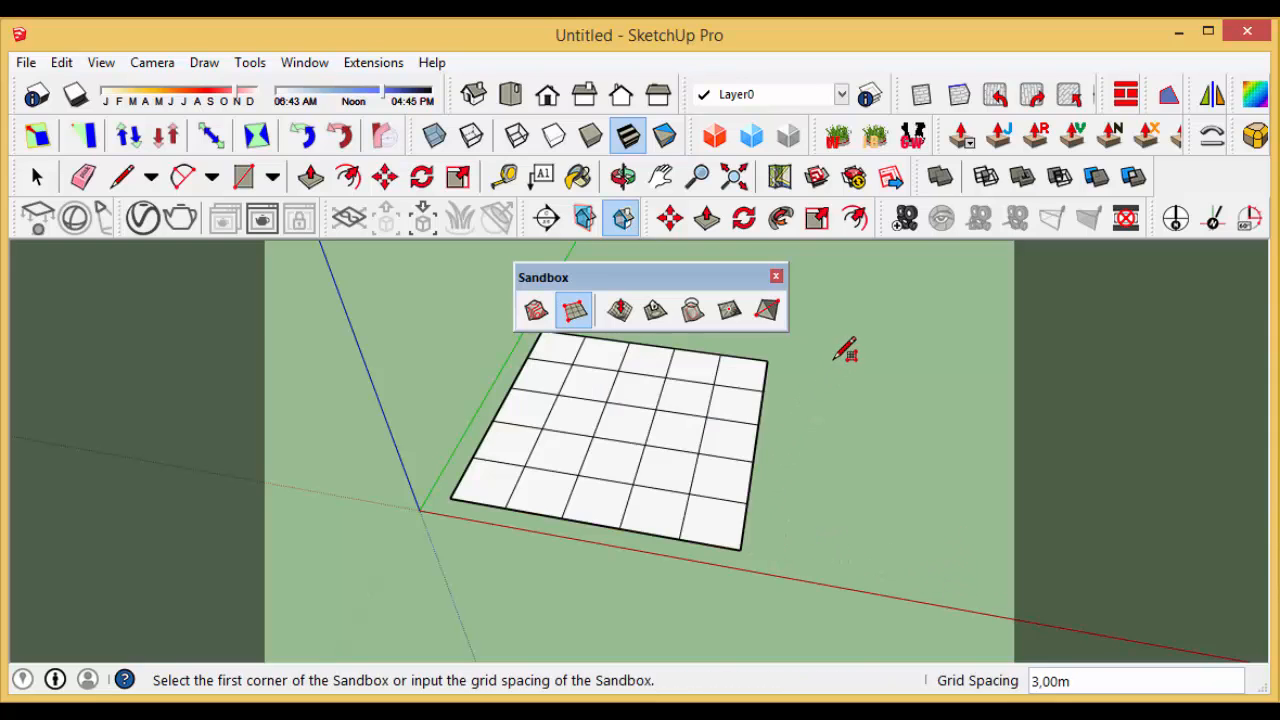
Step: Open the Sandbox grid group for editing with its entire mesh selected
middle_click_drag(740, 498, 588, 510)
left_click(680, 476)
middle_click_drag(657, 471, 700, 400)
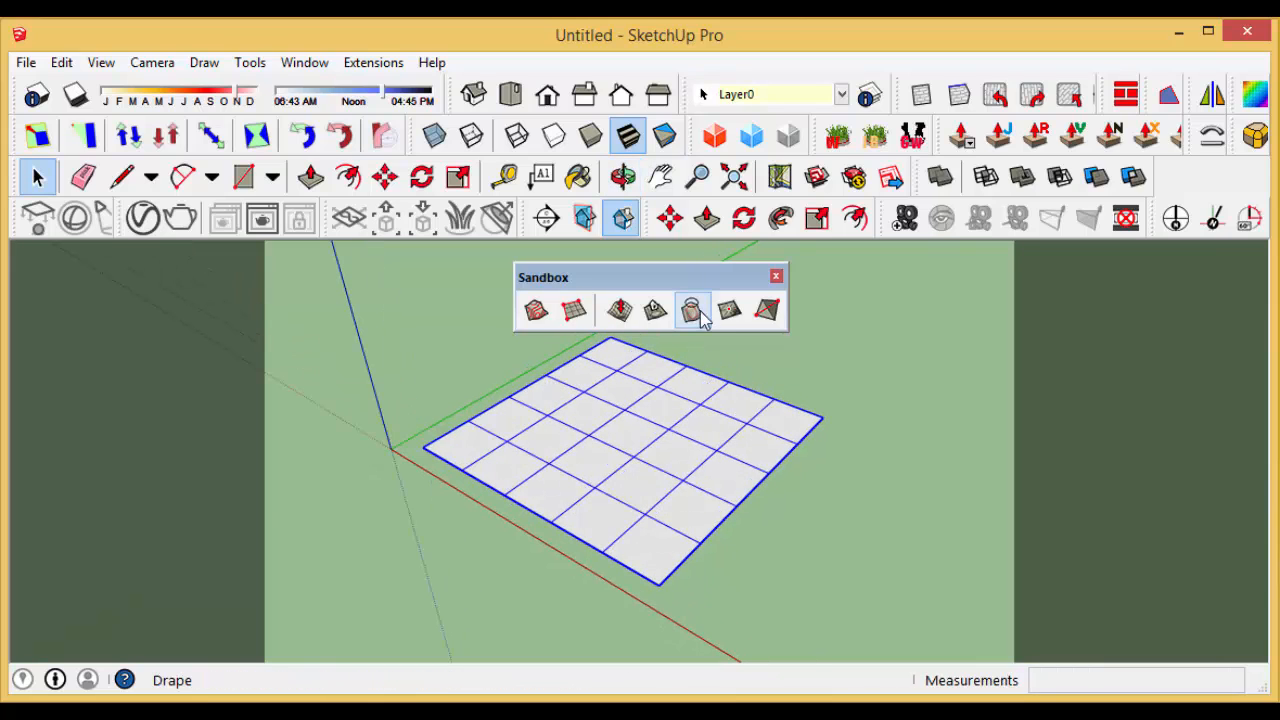
left_click(729, 310)
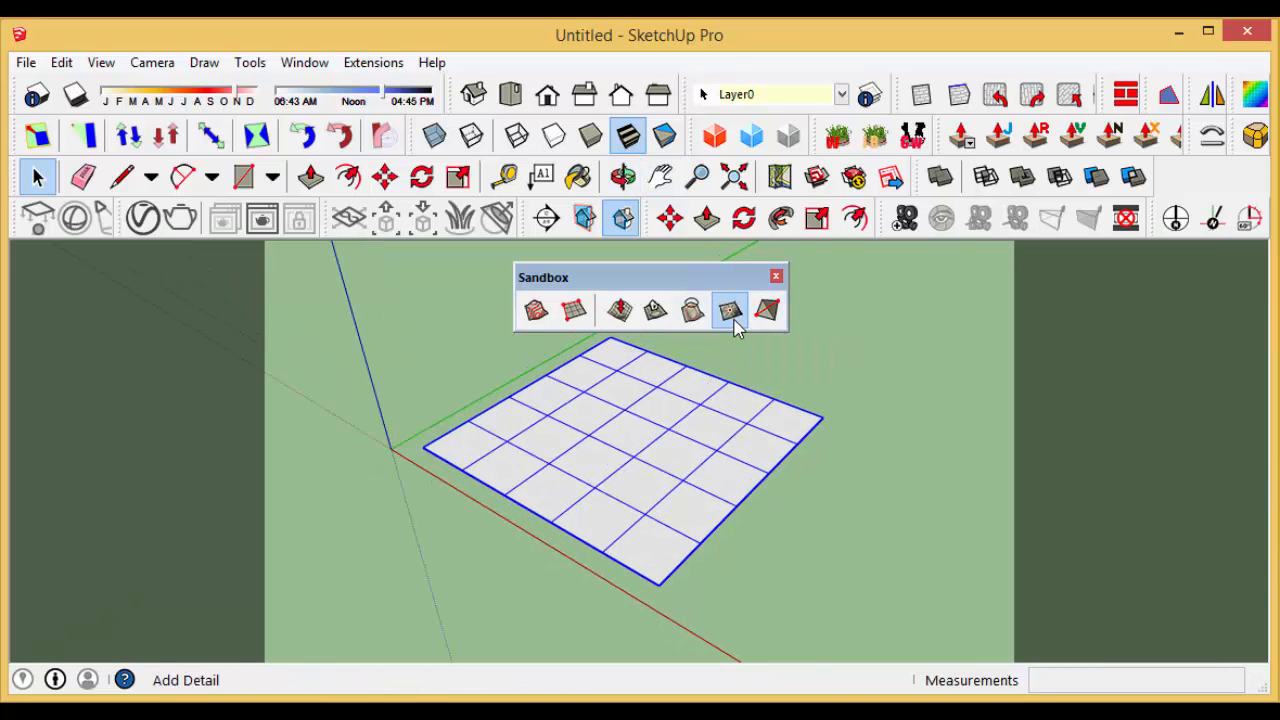
middle_click_drag(680, 406, 660, 482)
left_click(660, 482)
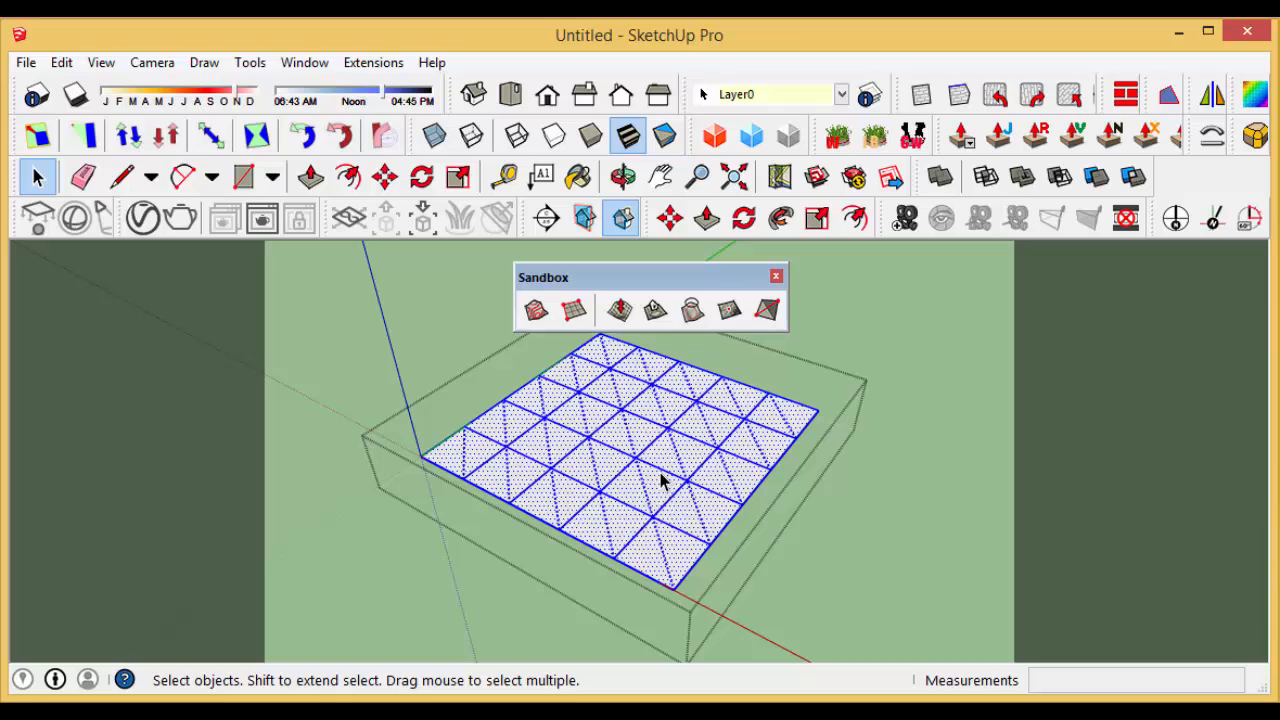
Step: Subdivide the entire grid mesh twice with Add Detail to get a much finer triangulated surface
left_click(731, 312)
left_click(731, 312)
middle_click_drag(684, 402, 640, 528)
key("space")
left_click_drag(426, 371, 884, 605)
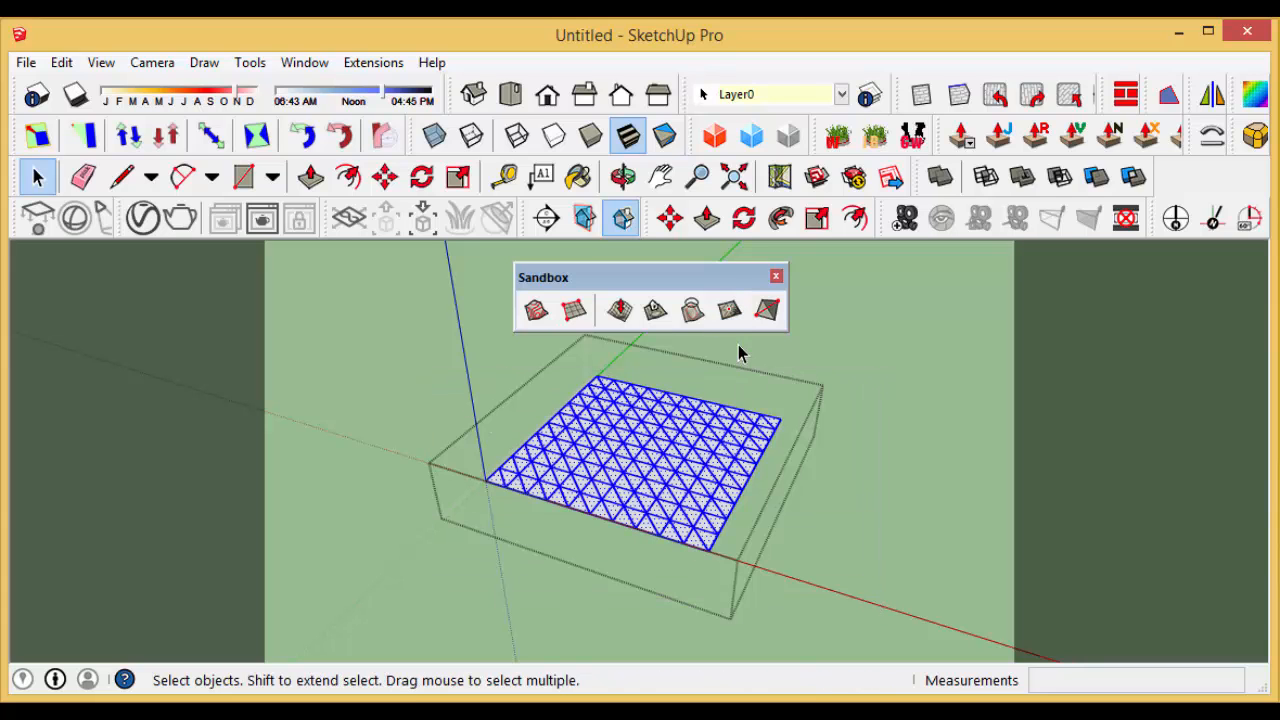
left_click(731, 312)
middle_click_drag(683, 462, 613, 475)
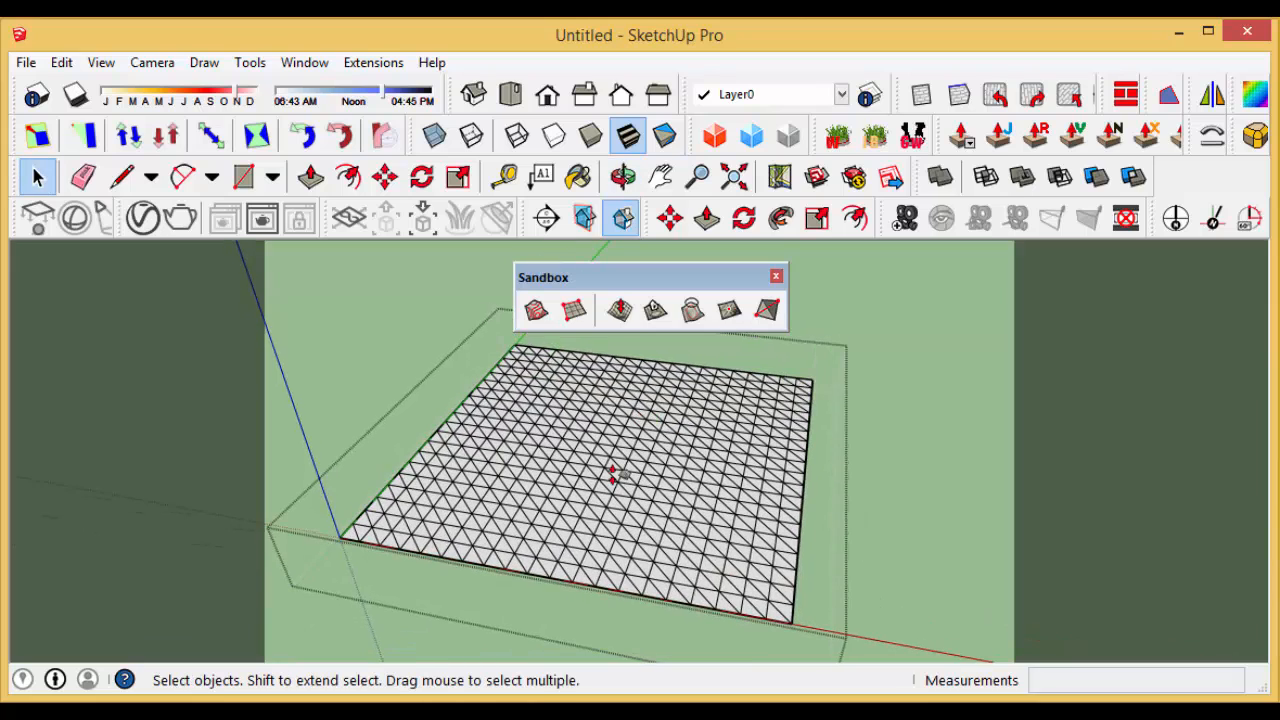
Step: Set the Smoove radius to 3 m and raise three mounds near the origin corner, the centre and the front of the mesh
scroll(610, 460, "down", 2)
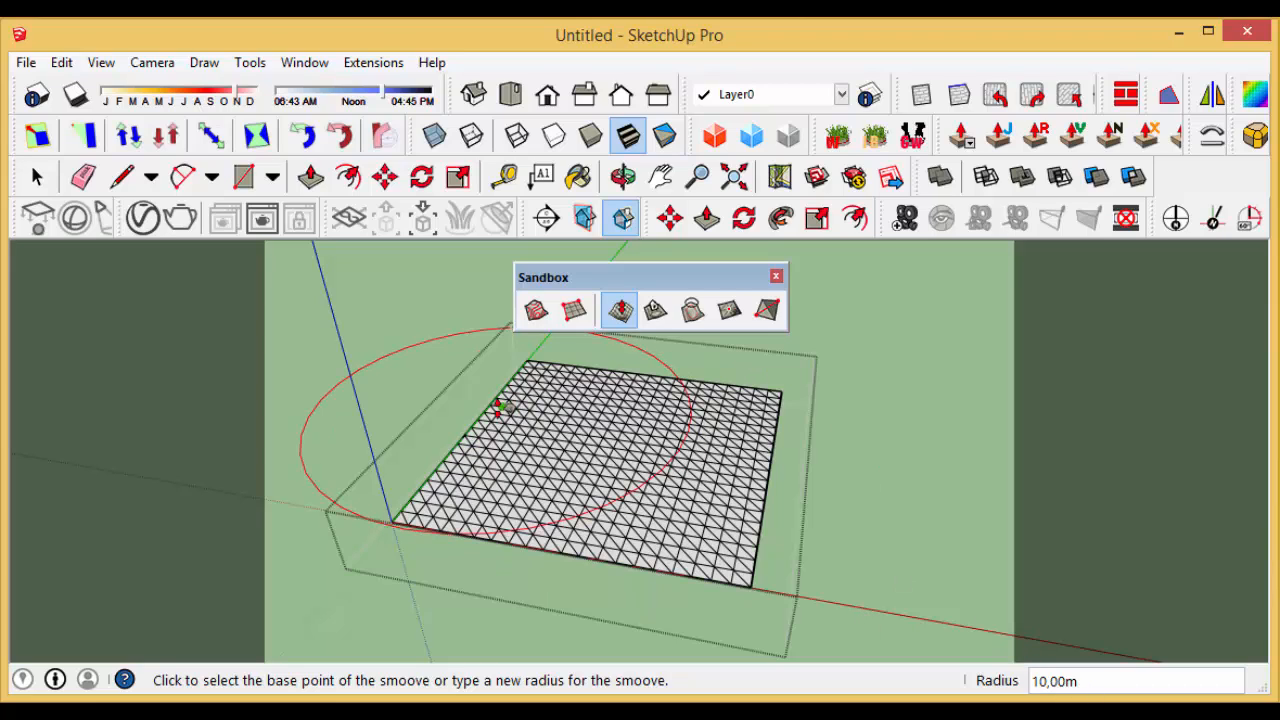
type("2")
key("Return")
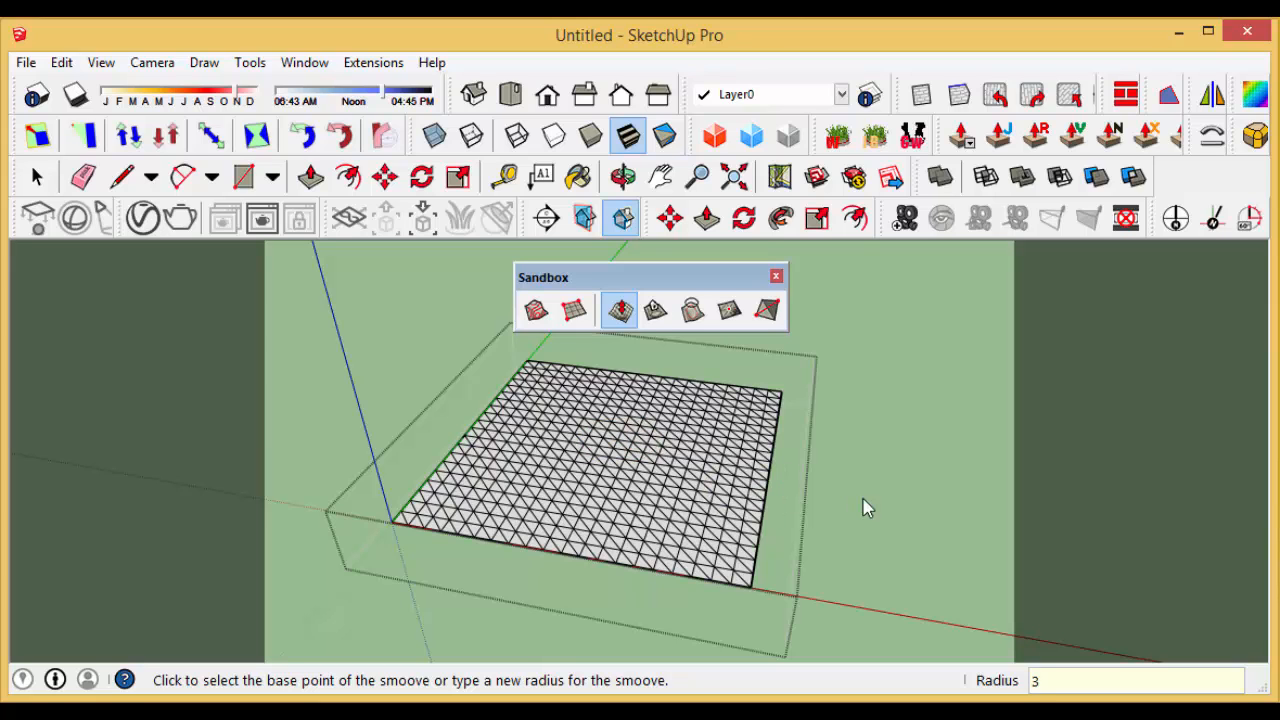
scroll(527, 463, "up", 2)
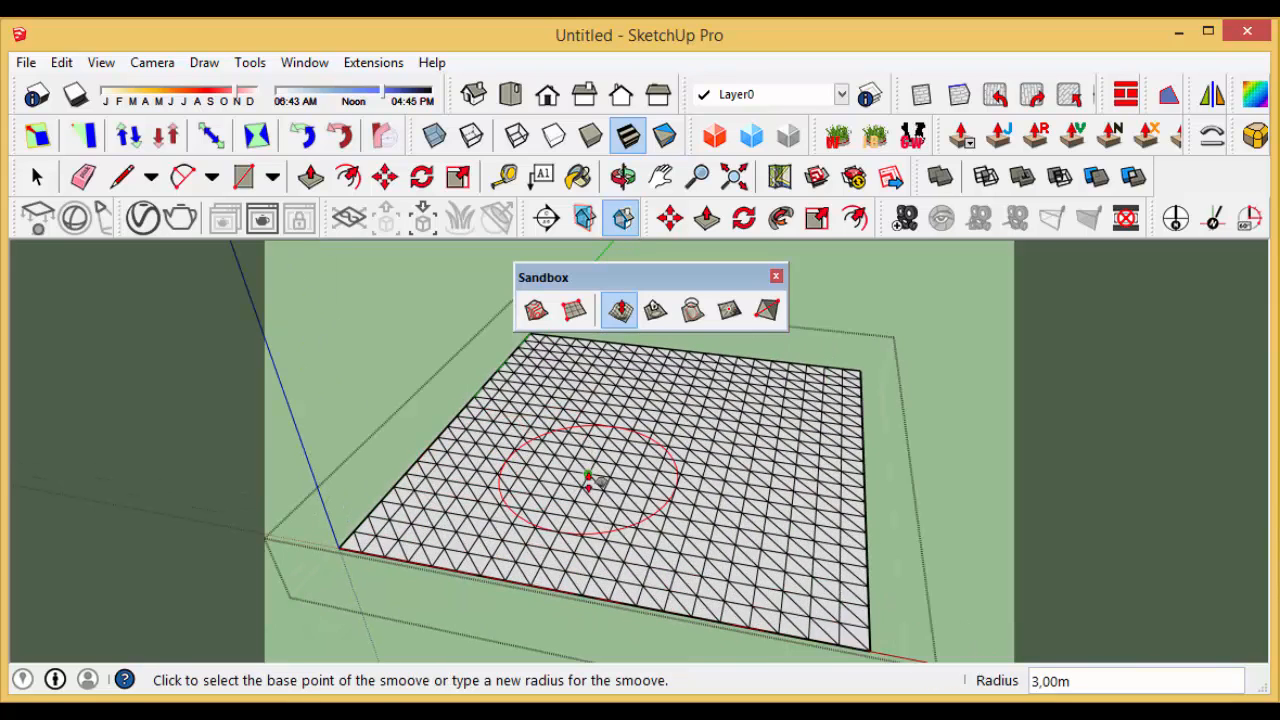
middle_click_drag(589, 480, 586, 468)
left_click(478, 495)
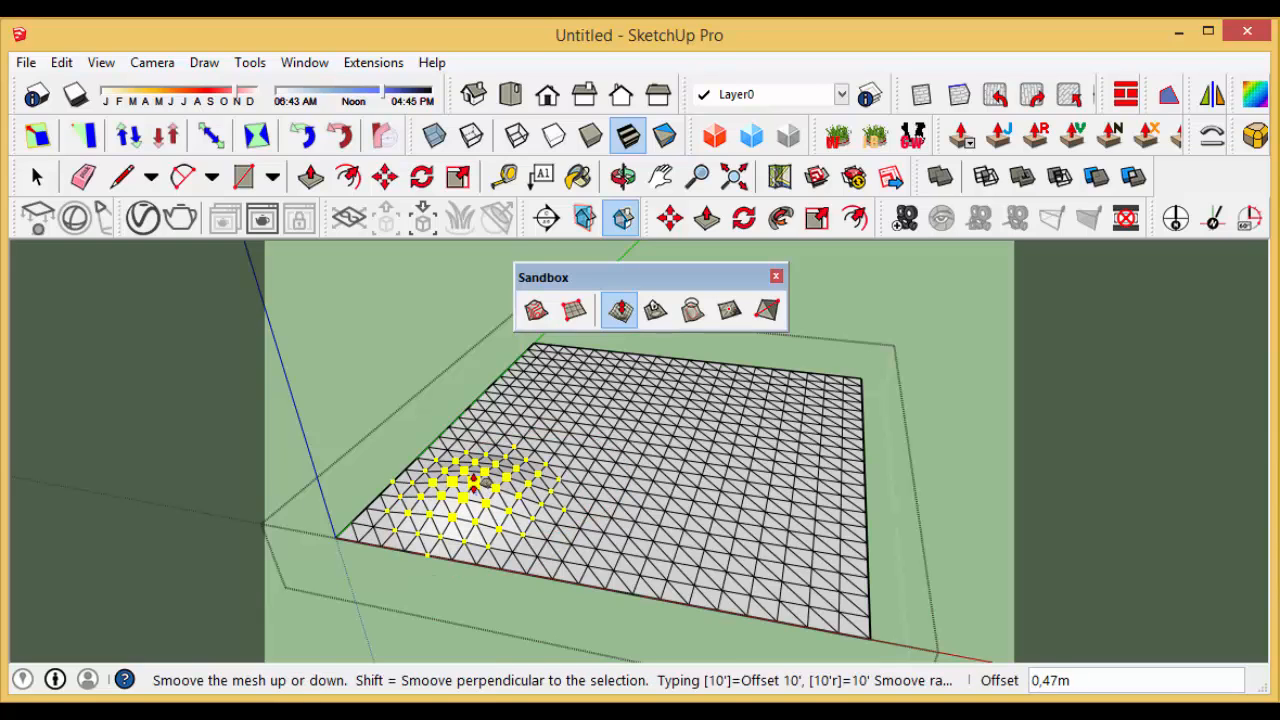
left_click(478, 468)
left_click(600, 431)
left_click(600, 416)
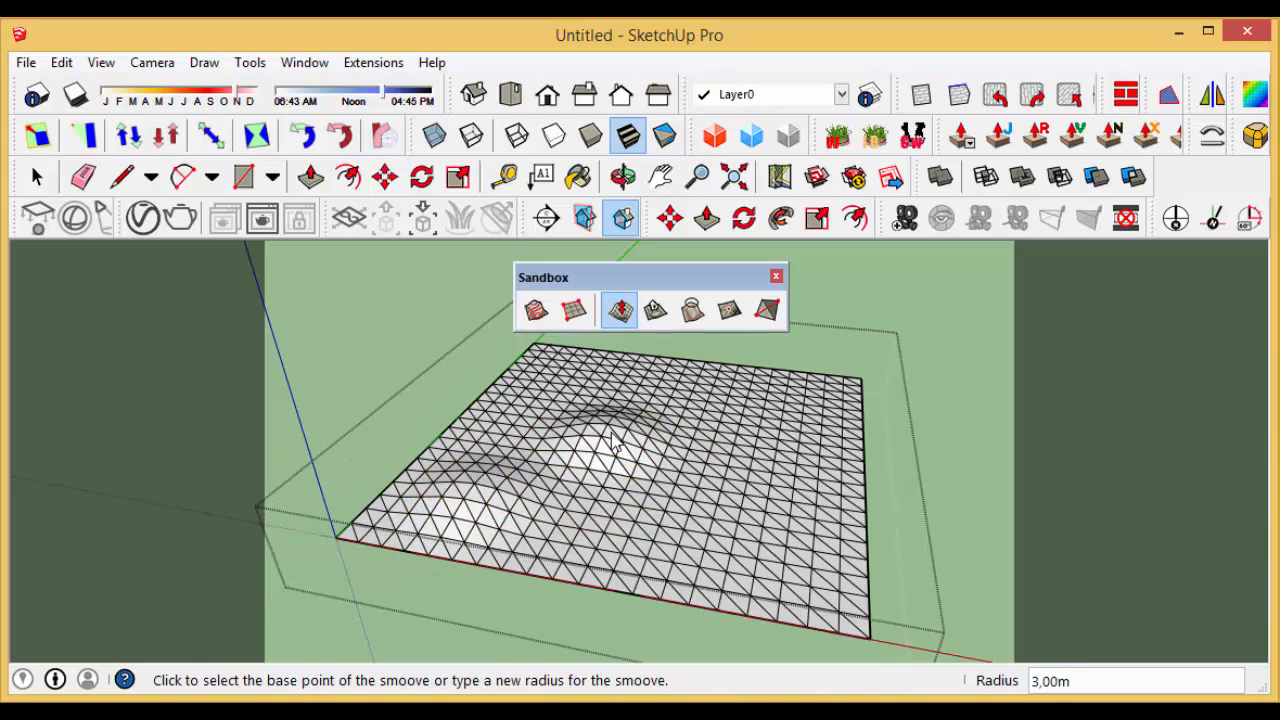
left_click(646, 518)
left_click(614, 490)
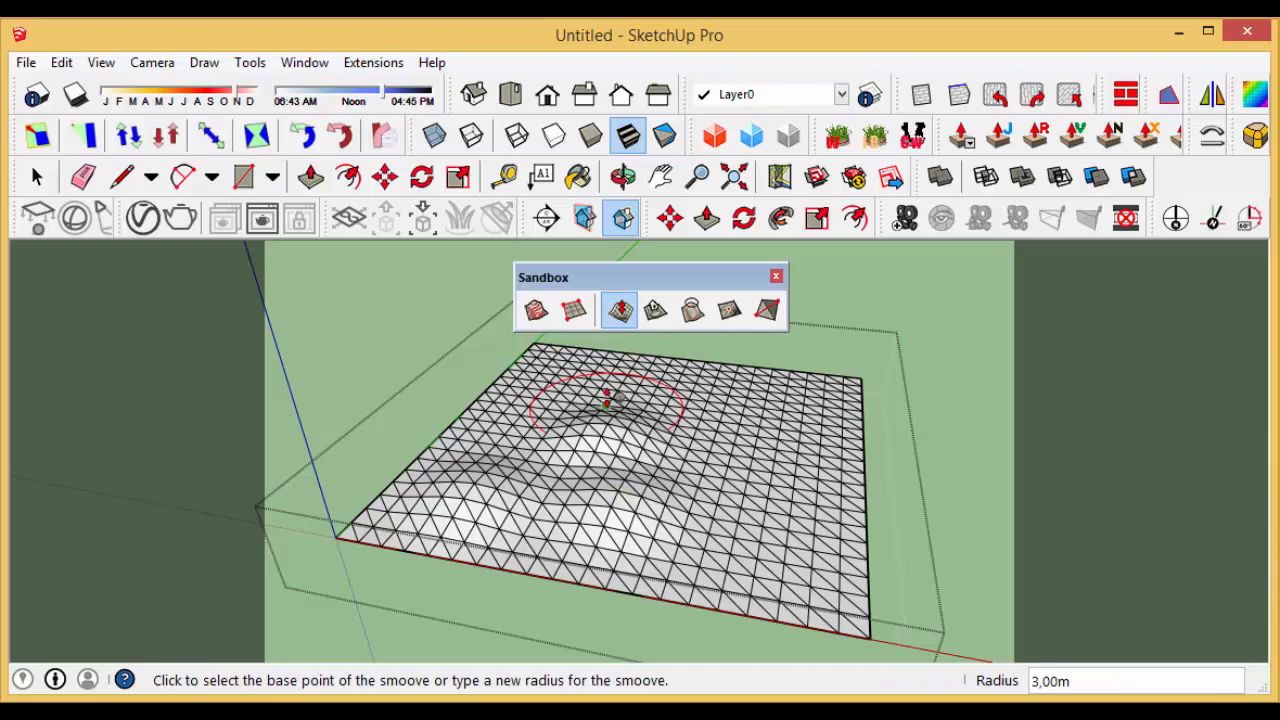
Step: Raise three more Smoove mounds at 3 m radius, two on the side away from the origin and one toward the back
left_click(778, 412)
left_click(778, 405)
left_click(750, 505)
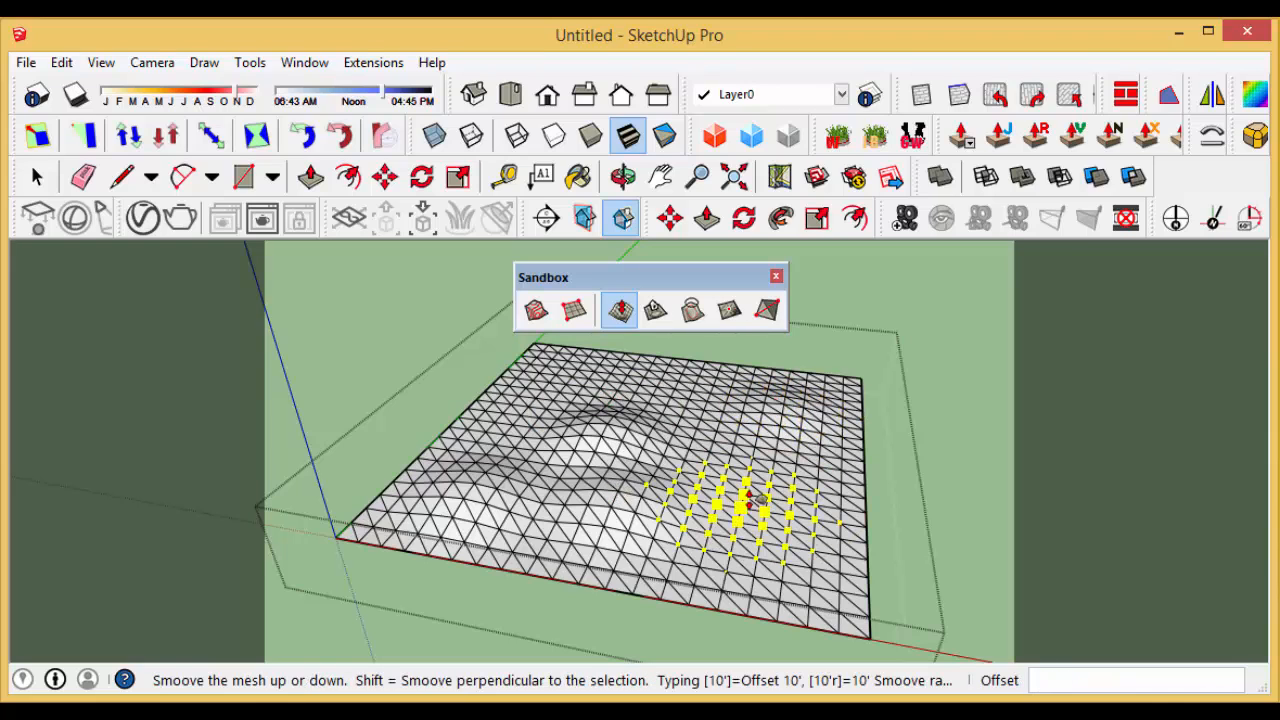
left_click(748, 494)
left_click(612, 390)
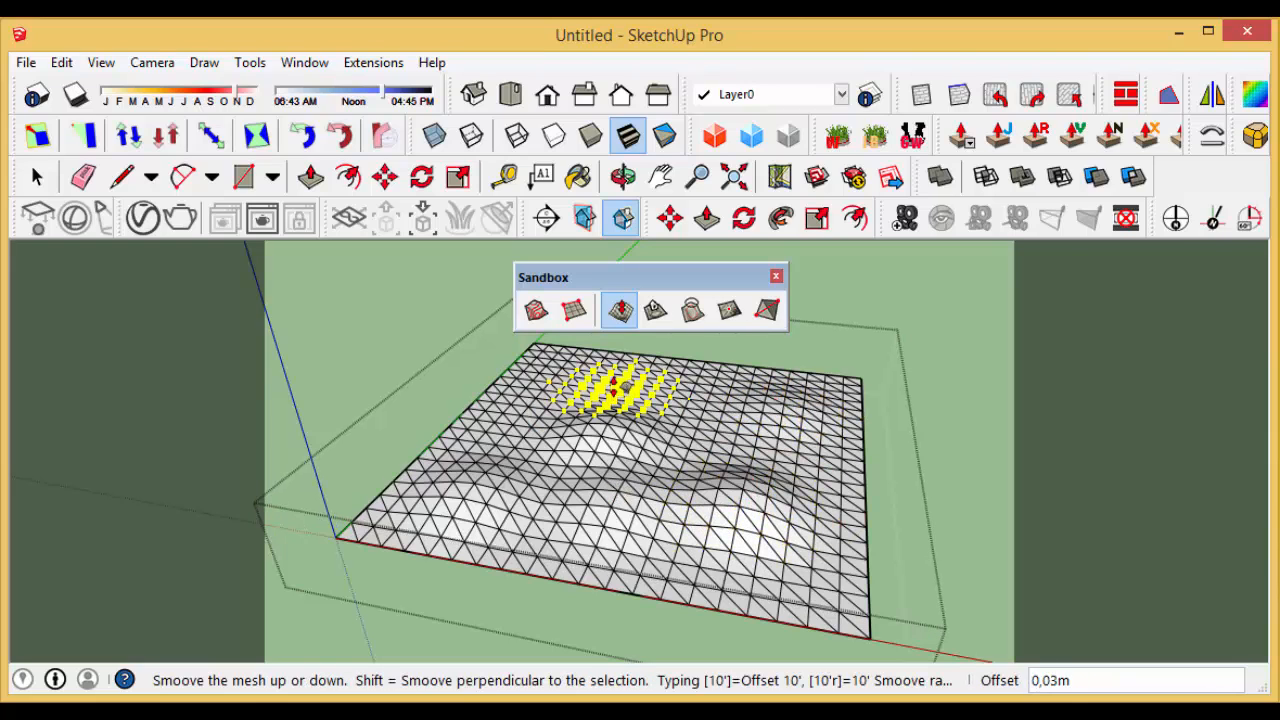
left_click(613, 386)
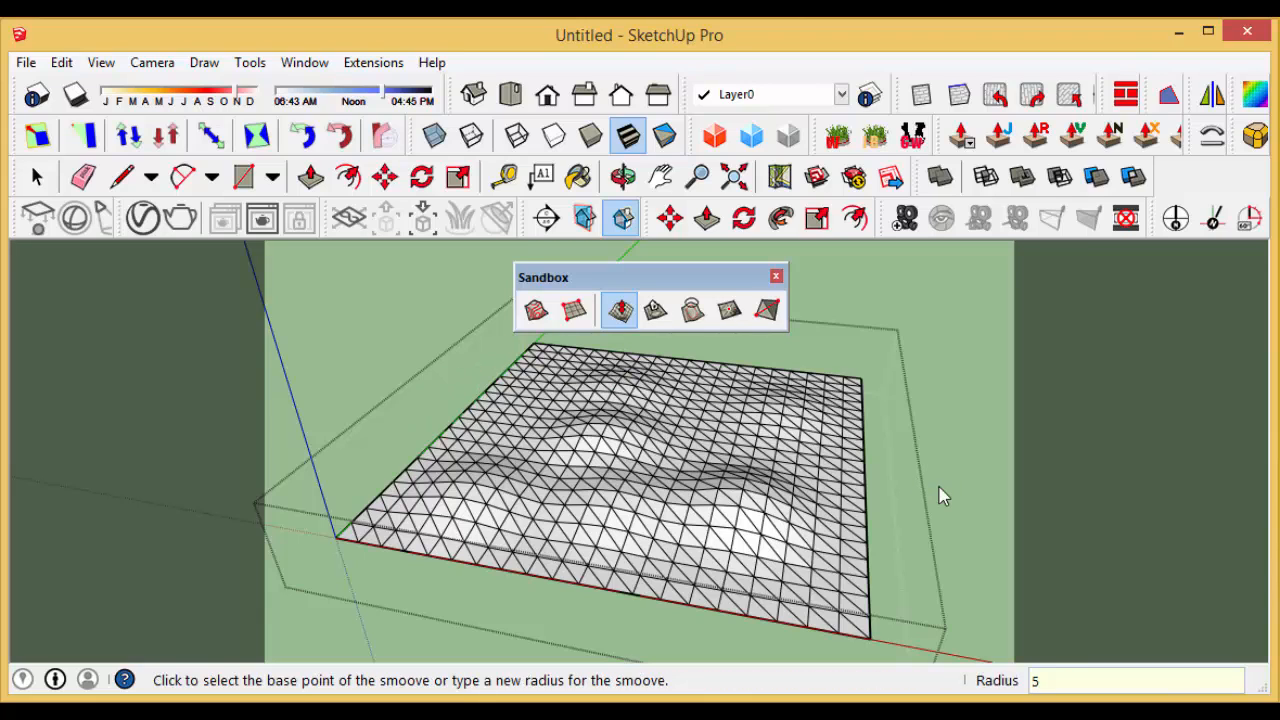
Step: Set the Smoove radius to 5 m and reshape four broader areas across the terrain
left_click(526, 418)
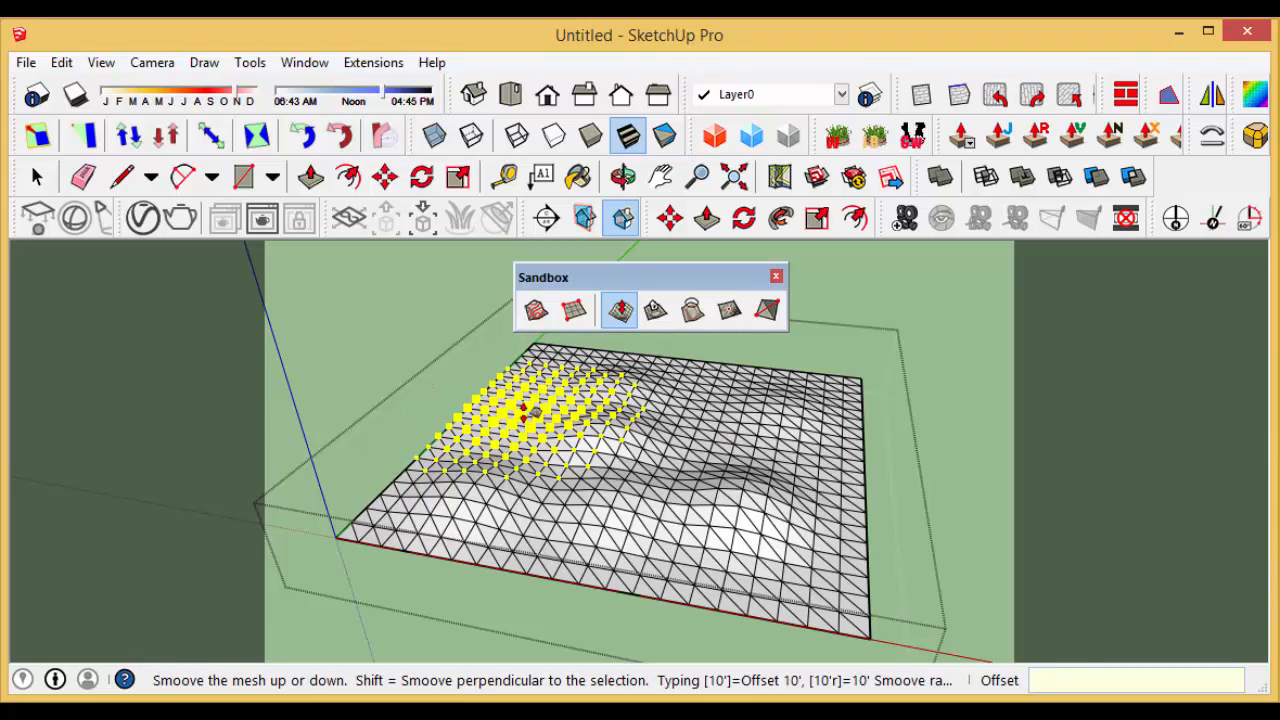
left_click(527, 402)
left_click(713, 440)
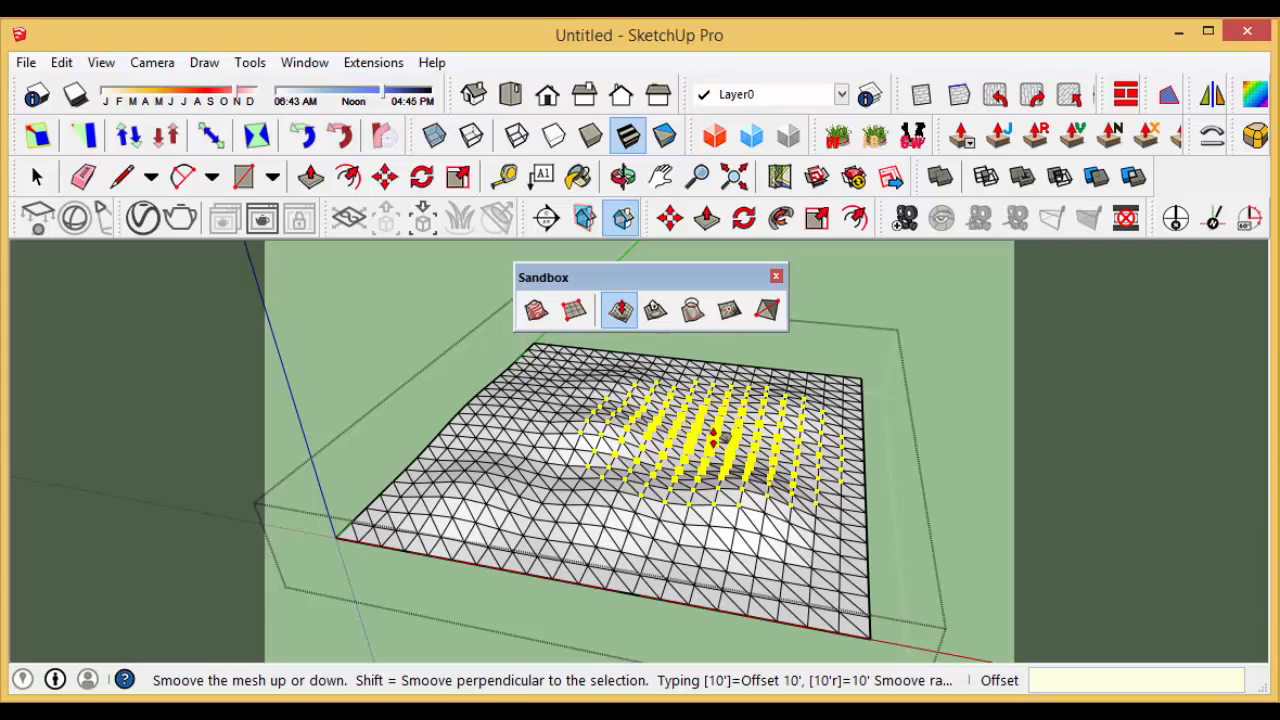
left_click(714, 436)
left_click(771, 538)
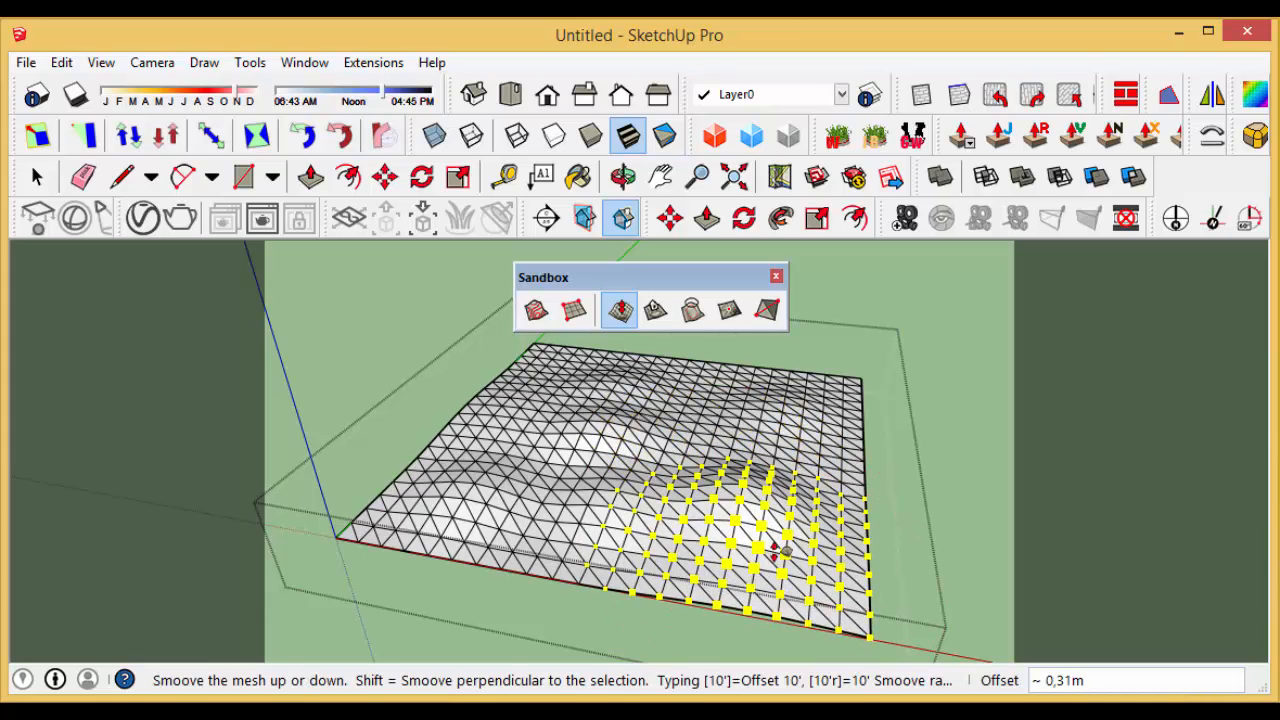
left_click(774, 542)
left_click(724, 411)
left_click(720, 398)
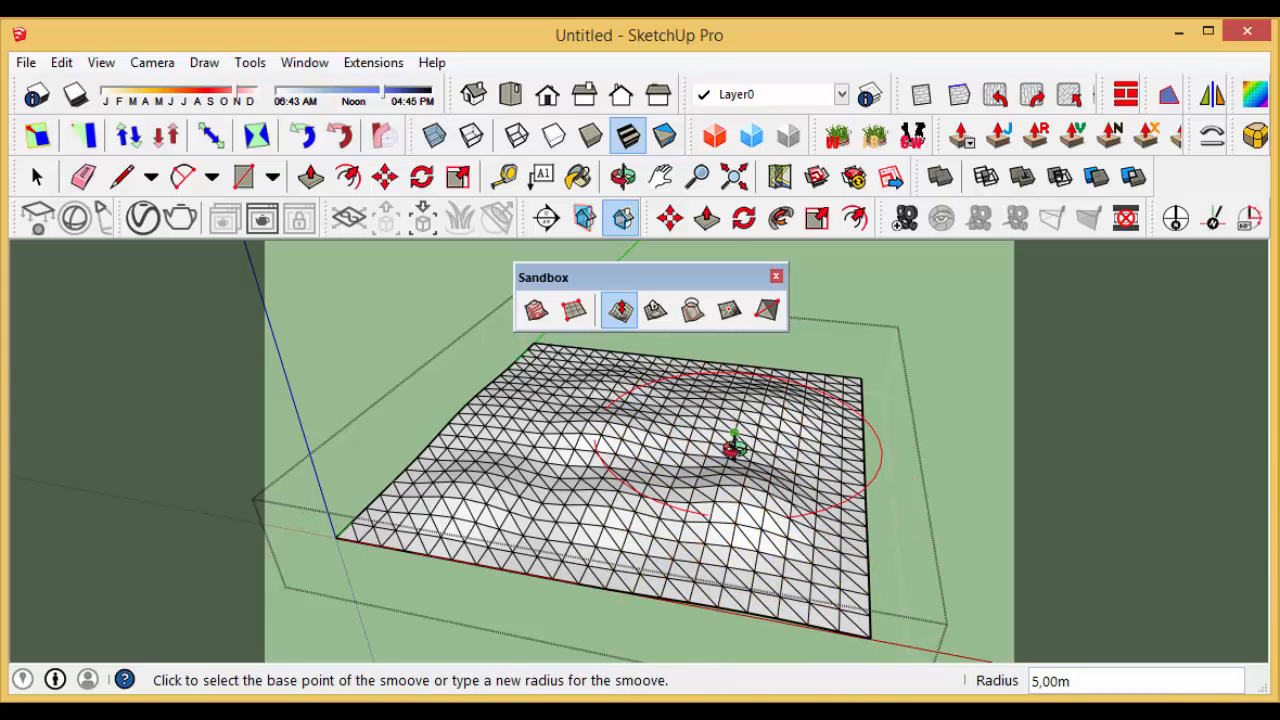
Step: Leave the group and paint the whole terrain with the grass material Material1
key("space")
mouse_move(733, 447)
middle_mouse_down()
mouse_move(763, 551)
mouse_move(698, 540)
mouse_move(729, 514)
middle_mouse_up()
left_click(660, 537)
key("b")
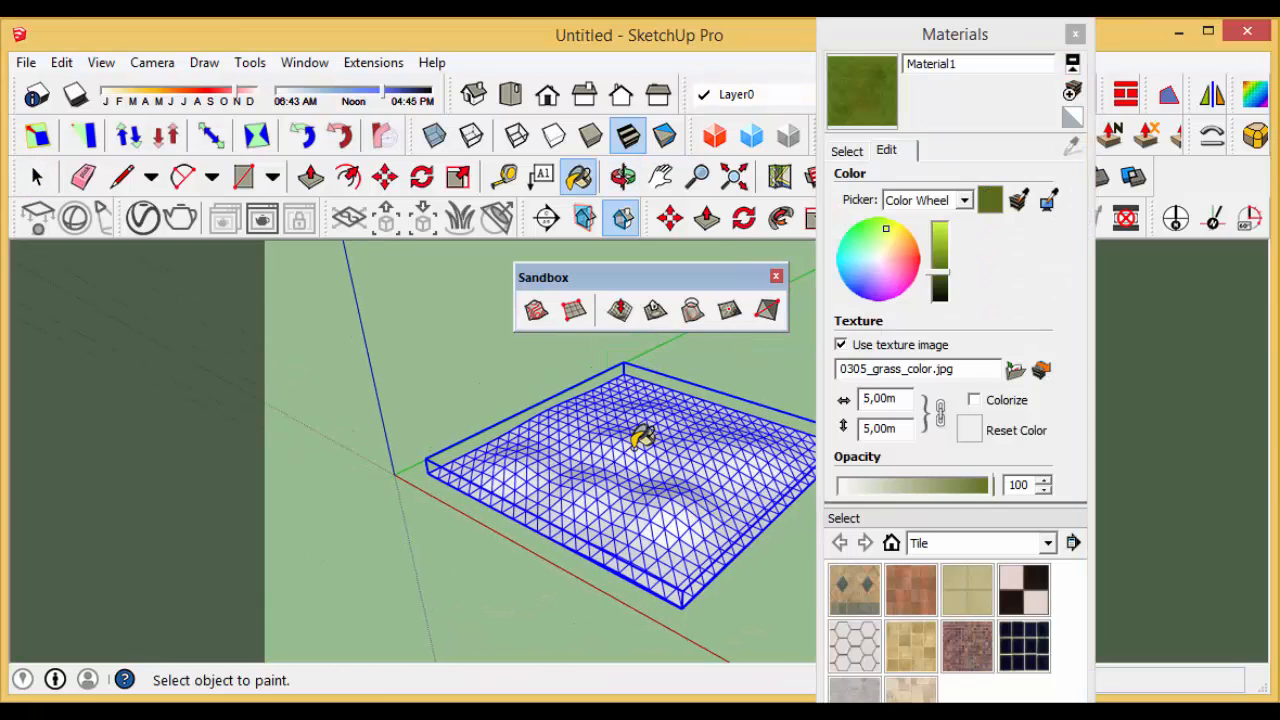
left_click(641, 437)
middle_click_drag(663, 457, 700, 520)
left_click(1074, 34)
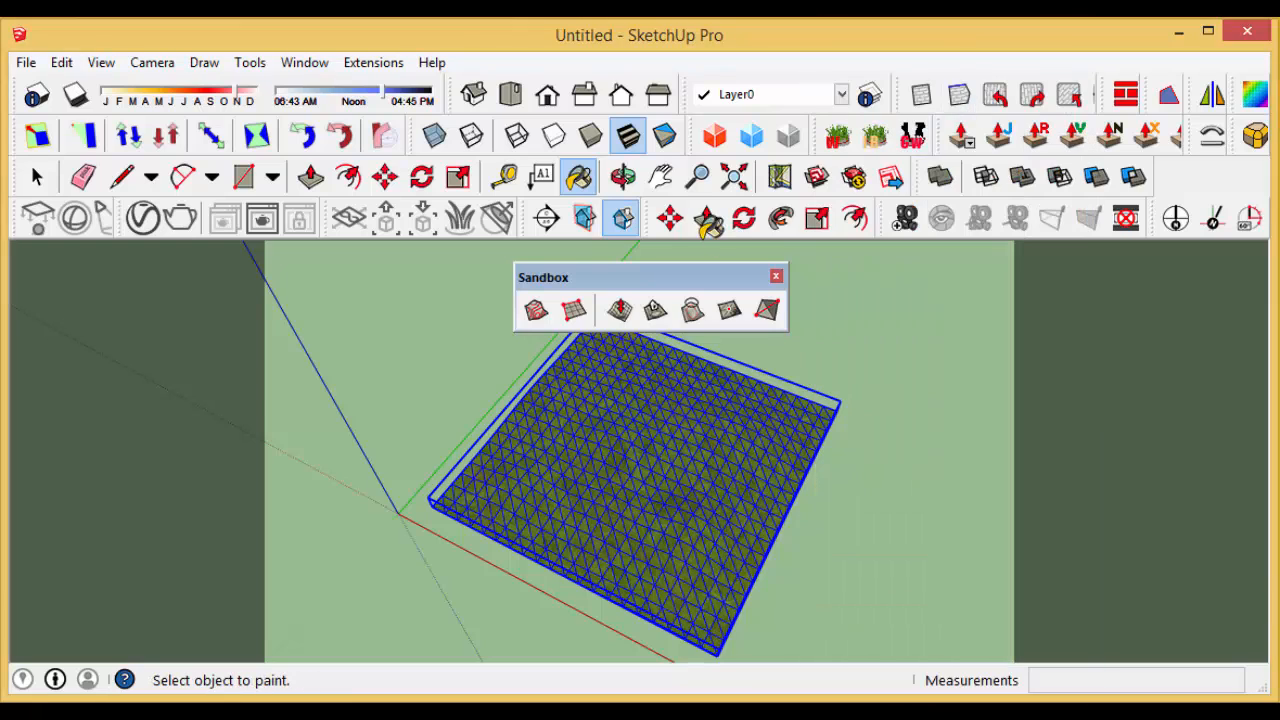
Step: Dock the Sandbox toolbar with the others and start an interactive render of the terrain seen from a low angle
left_click_drag(688, 283, 925, 205)
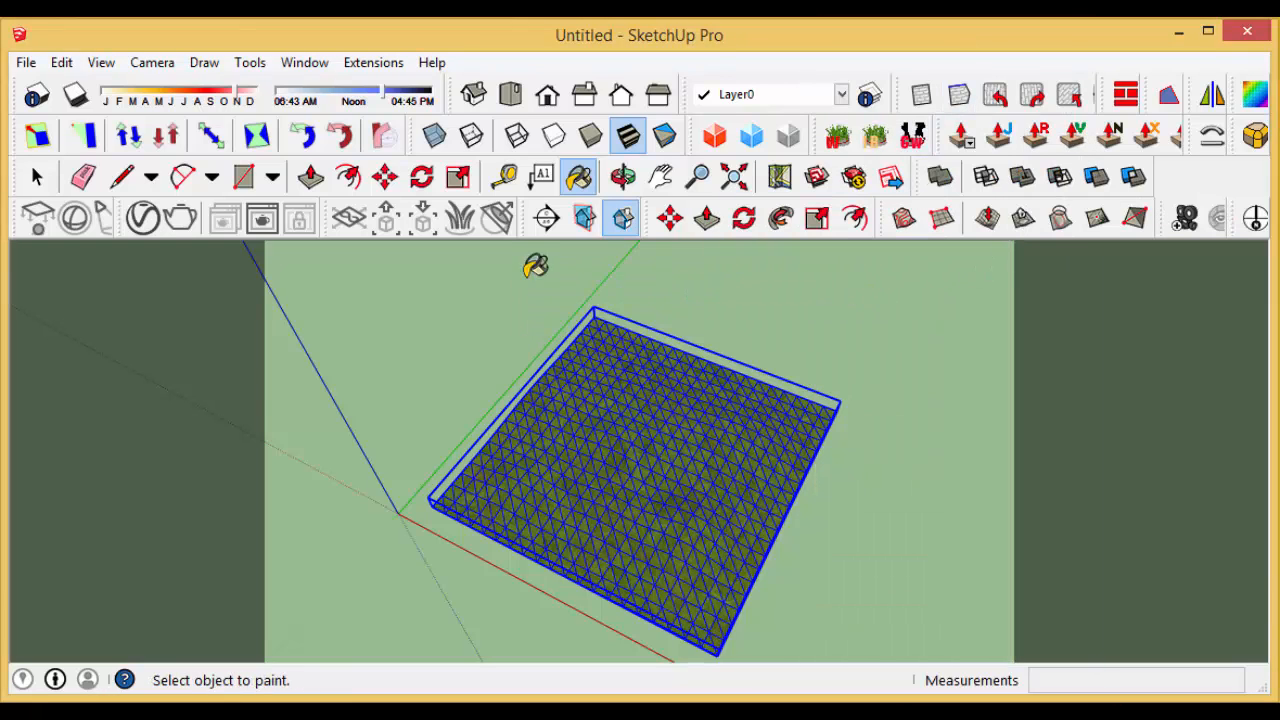
key("space")
middle_click_drag(677, 547, 680, 486)
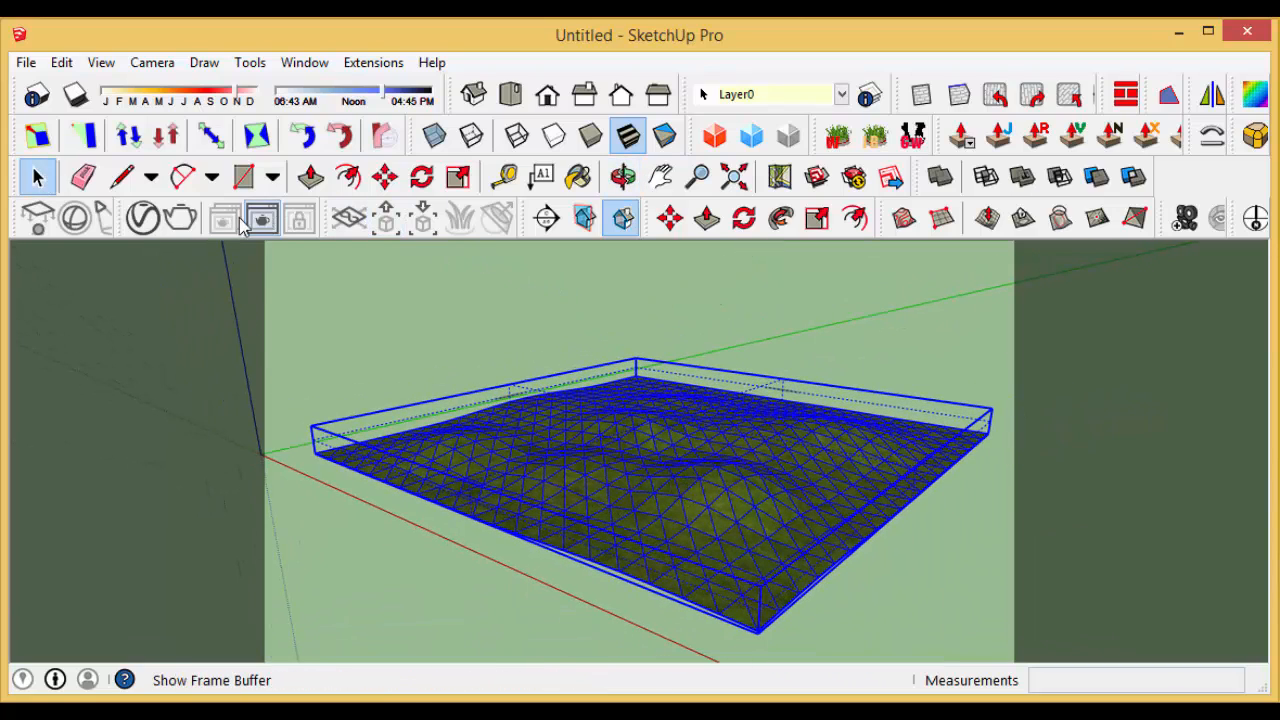
left_click(181, 220)
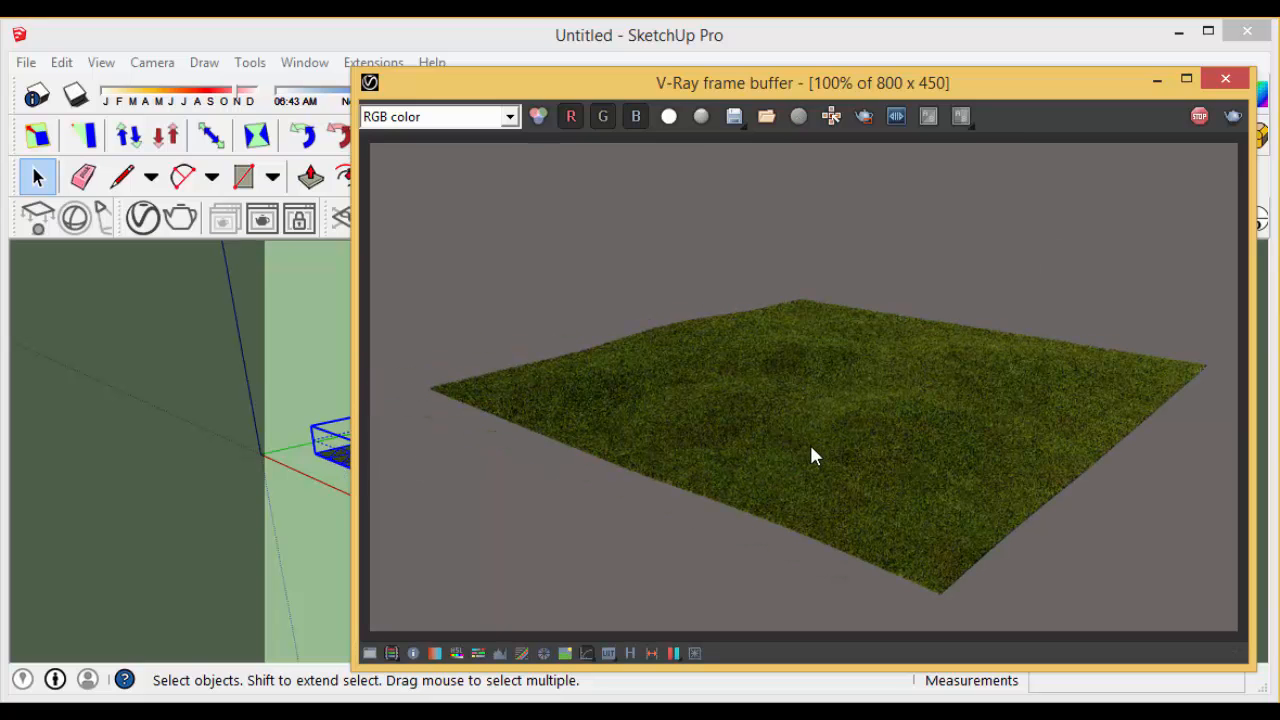
middle_click_drag(309, 402, 300, 394)
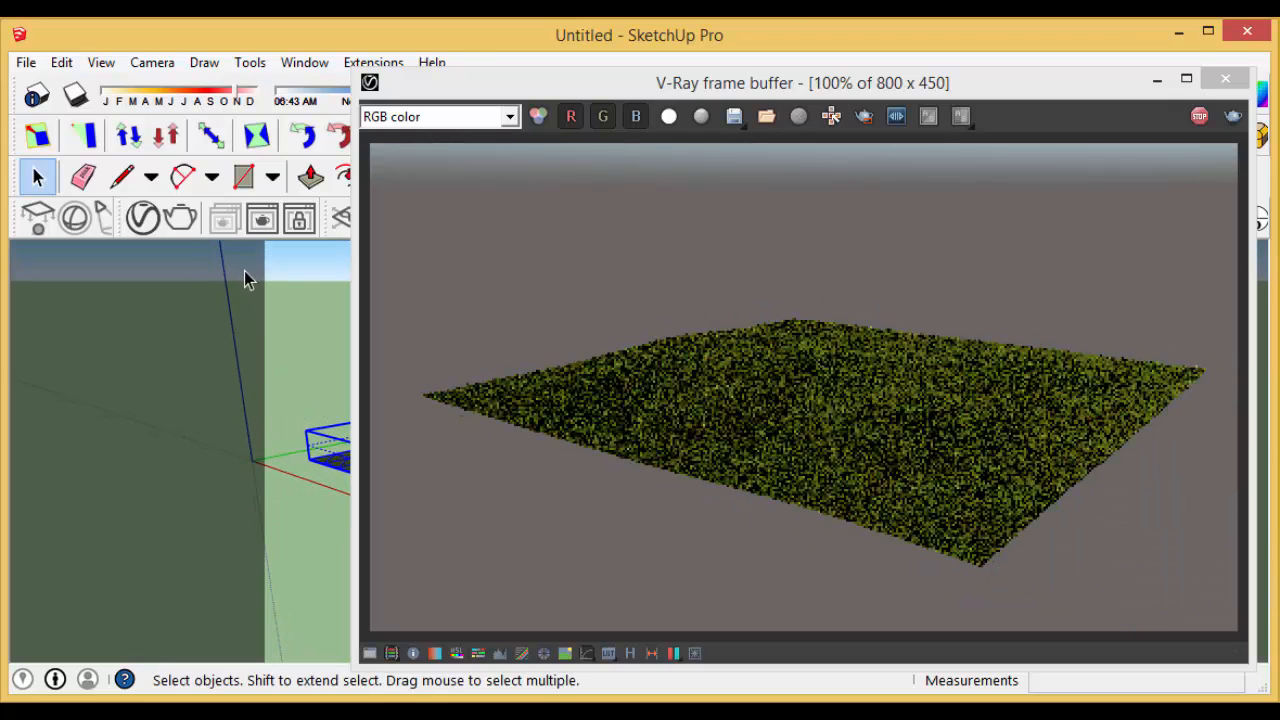
Step: Set the V-Ray Fur length to 12 and its thickness to 0,1
left_click(138, 220)
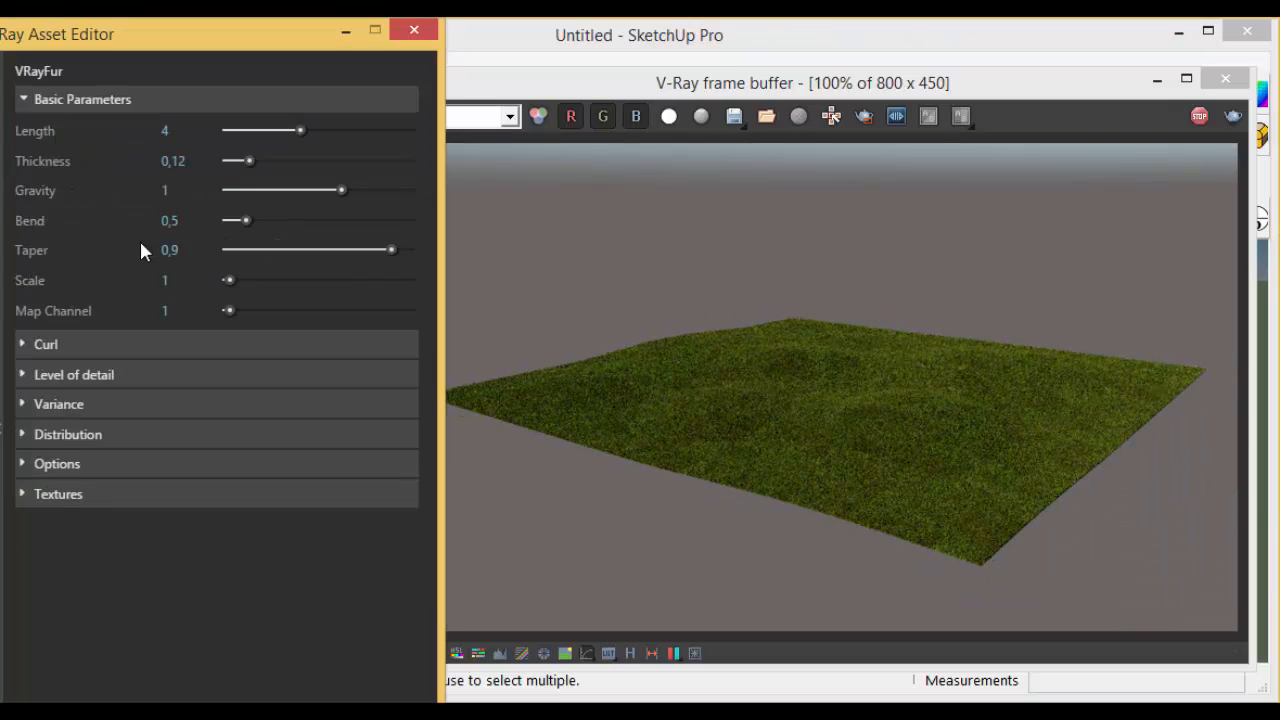
left_click_drag(71, 58, 105, 50)
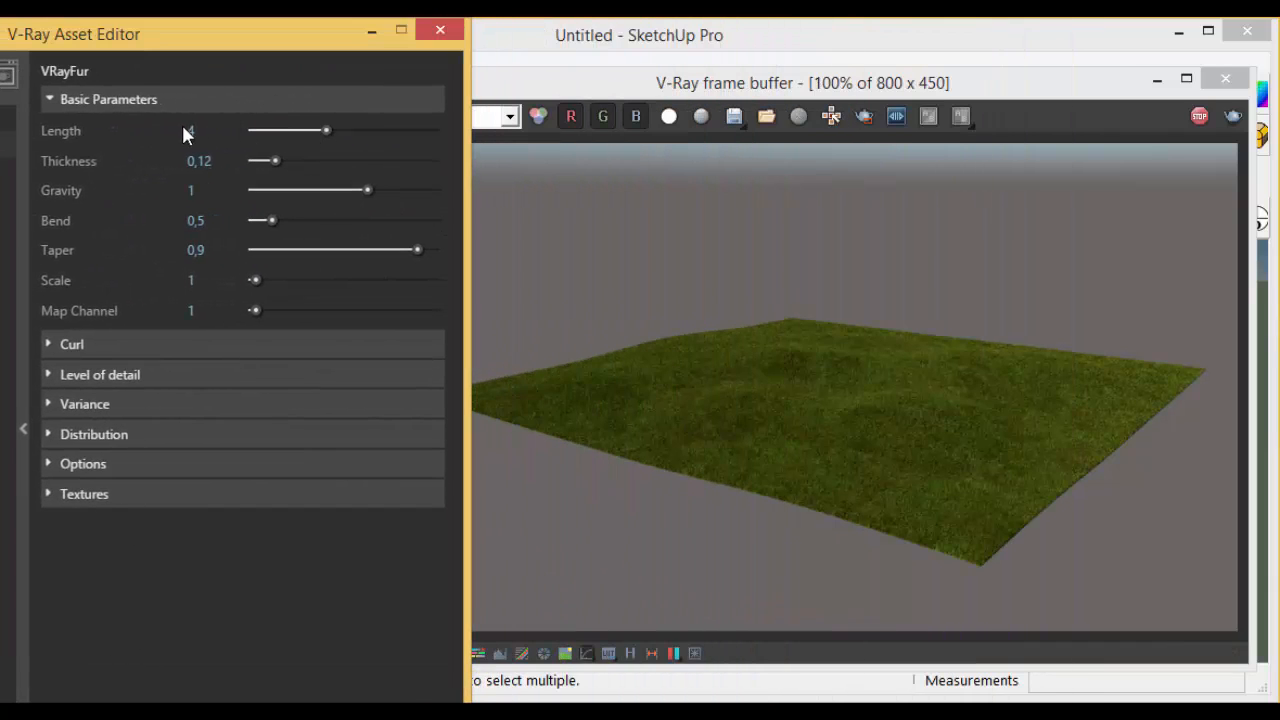
type("12")
key("Return")
left_click_drag(204, 165, 84, 163)
type(",1")
key("Return")
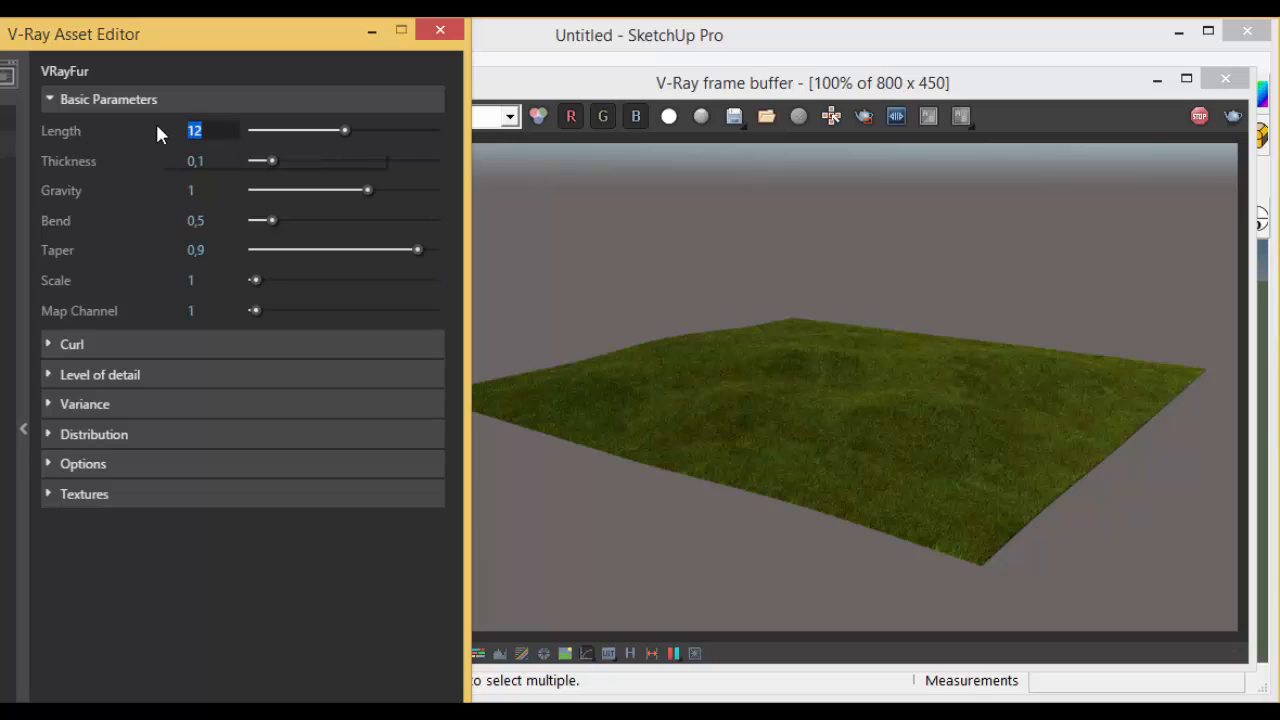
Step: Set the fur's length to 20 and inspect the grass up close in the interactive render
type("20")
key("Return")
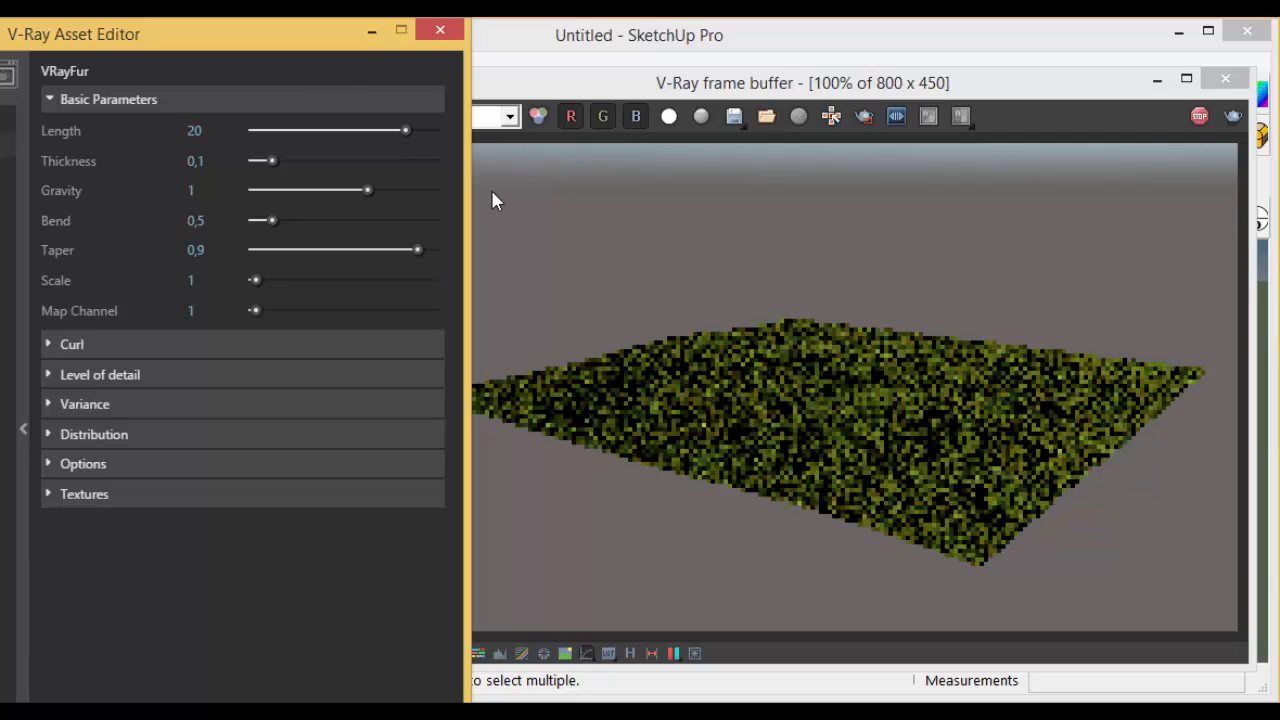
left_click(440, 30)
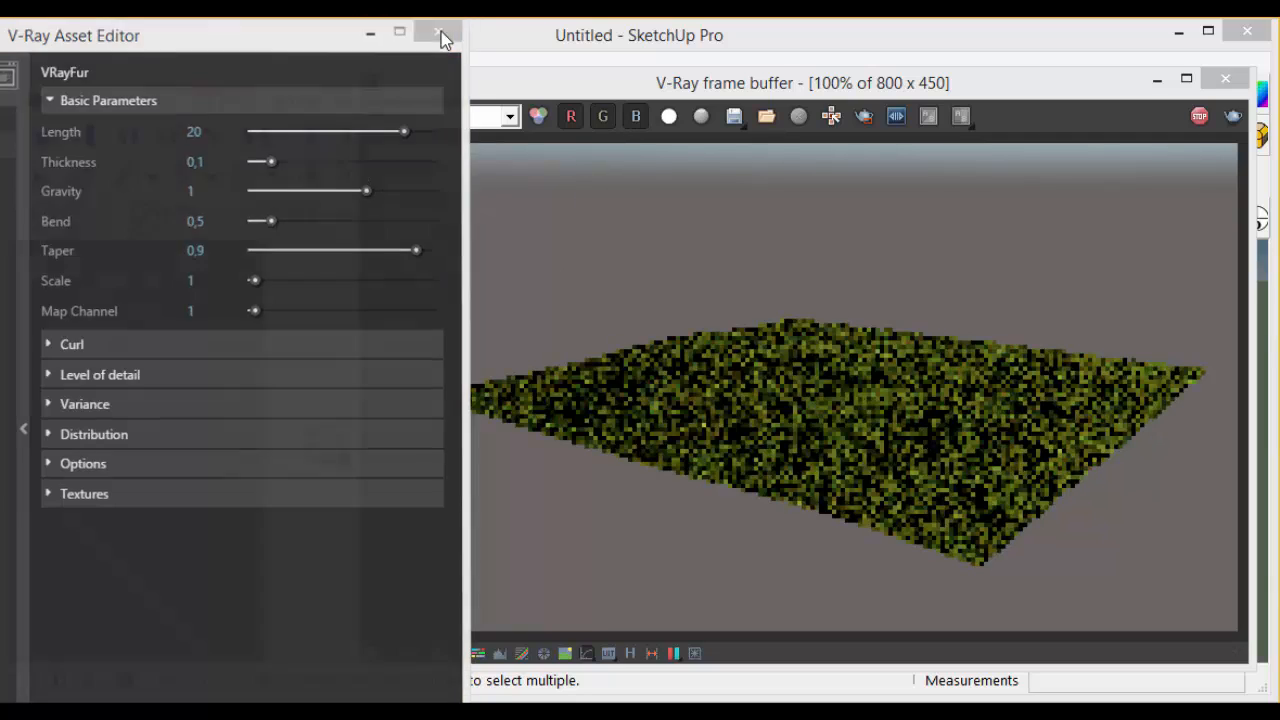
mouse_move(282, 400)
middle_mouse_down()
mouse_move(309, 449)
mouse_move(297, 462)
middle_mouse_up()
scroll(297, 462, "up", 4)
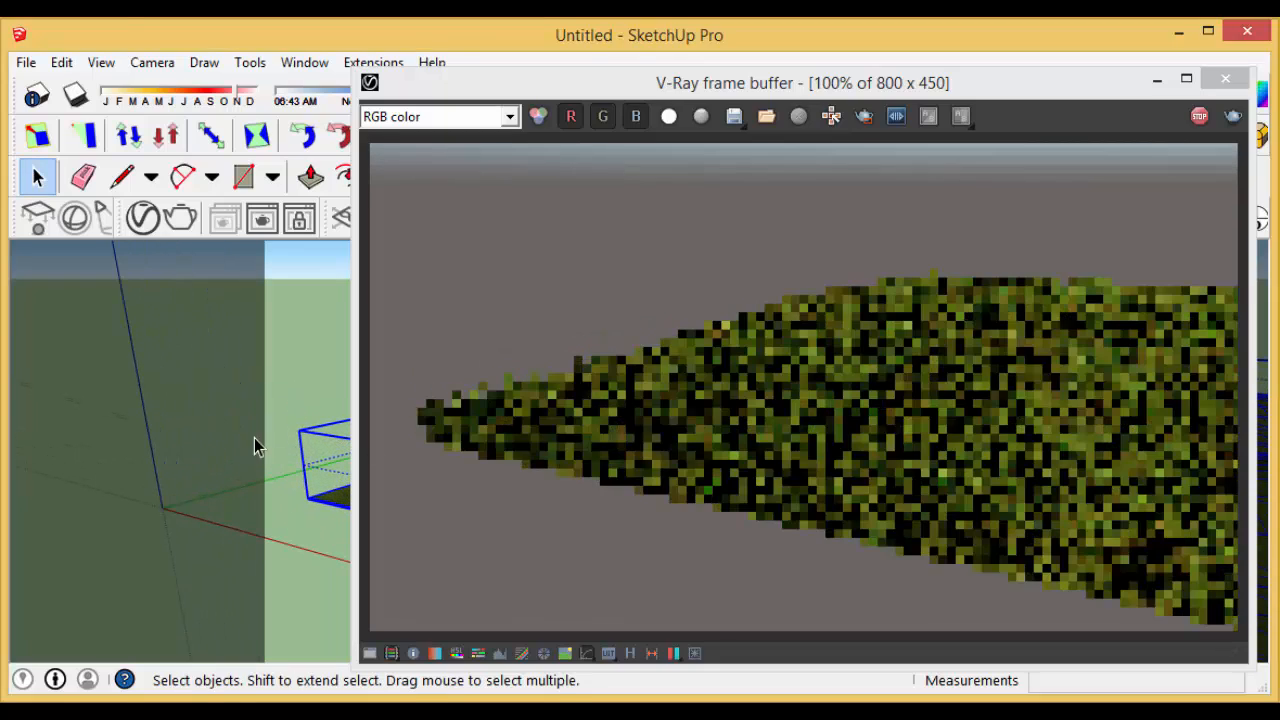
mouse_move(217, 421)
middle_mouse_down("shift")
mouse_move(259, 419)
mouse_move(11, 400)
mouse_move(120, 403)
mouse_move(127, 428)
mouse_move(229, 428)
mouse_move(151, 437)
mouse_move(232, 450)
mouse_move(177, 443)
mouse_move(206, 449)
mouse_move(200, 434)
middle_mouse_up("shift")
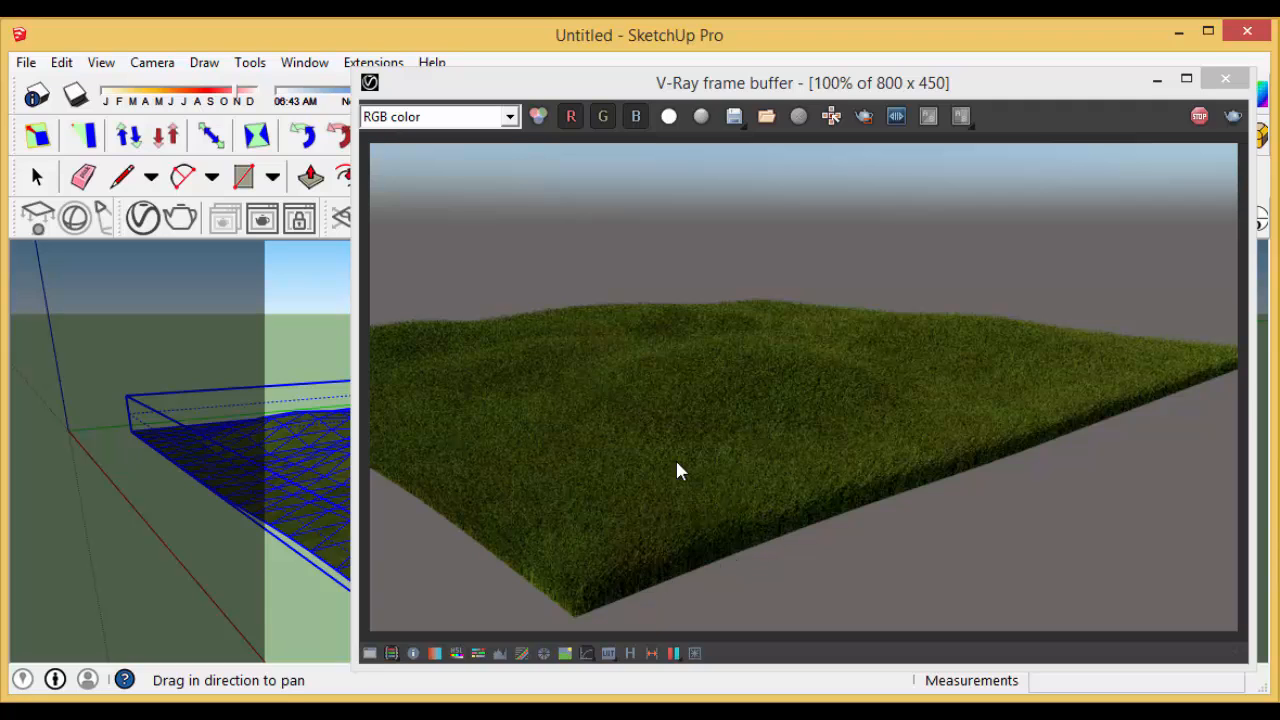
Step: Set the fur's distribution density per area to 3, close the Asset Editor and inspect the grass from nearer the ground
left_click(142, 216)
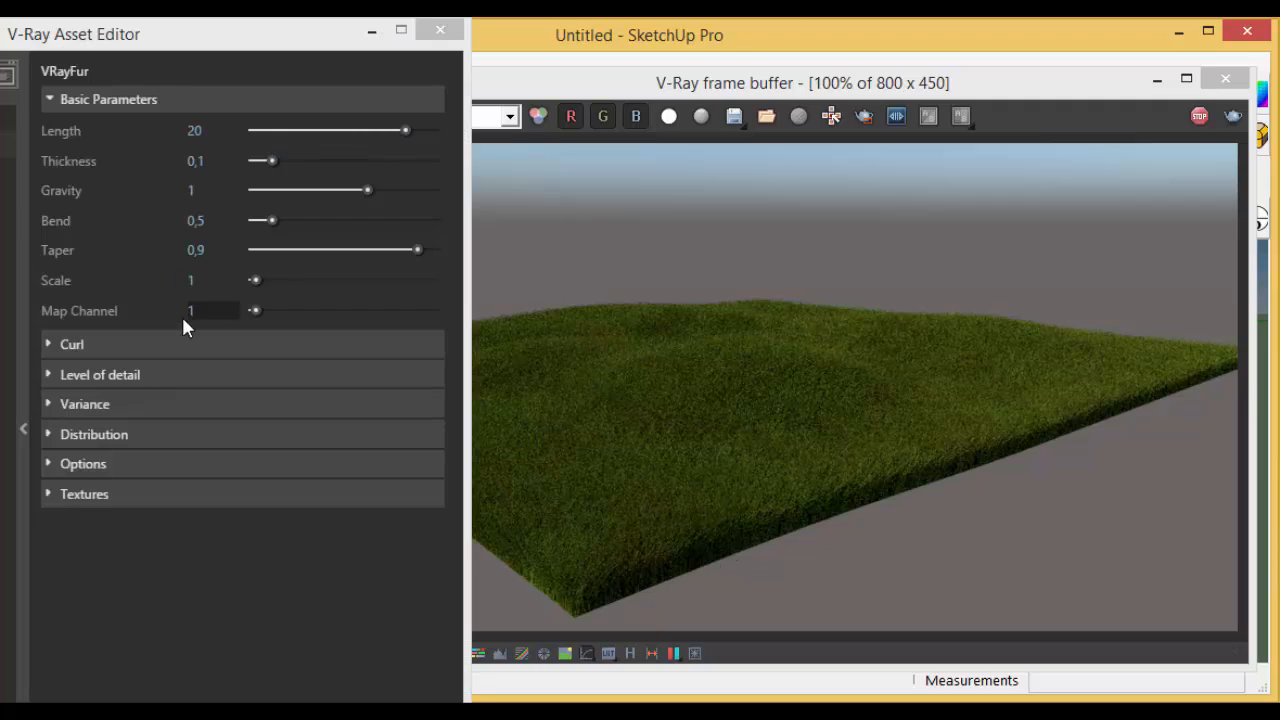
left_click(104, 434)
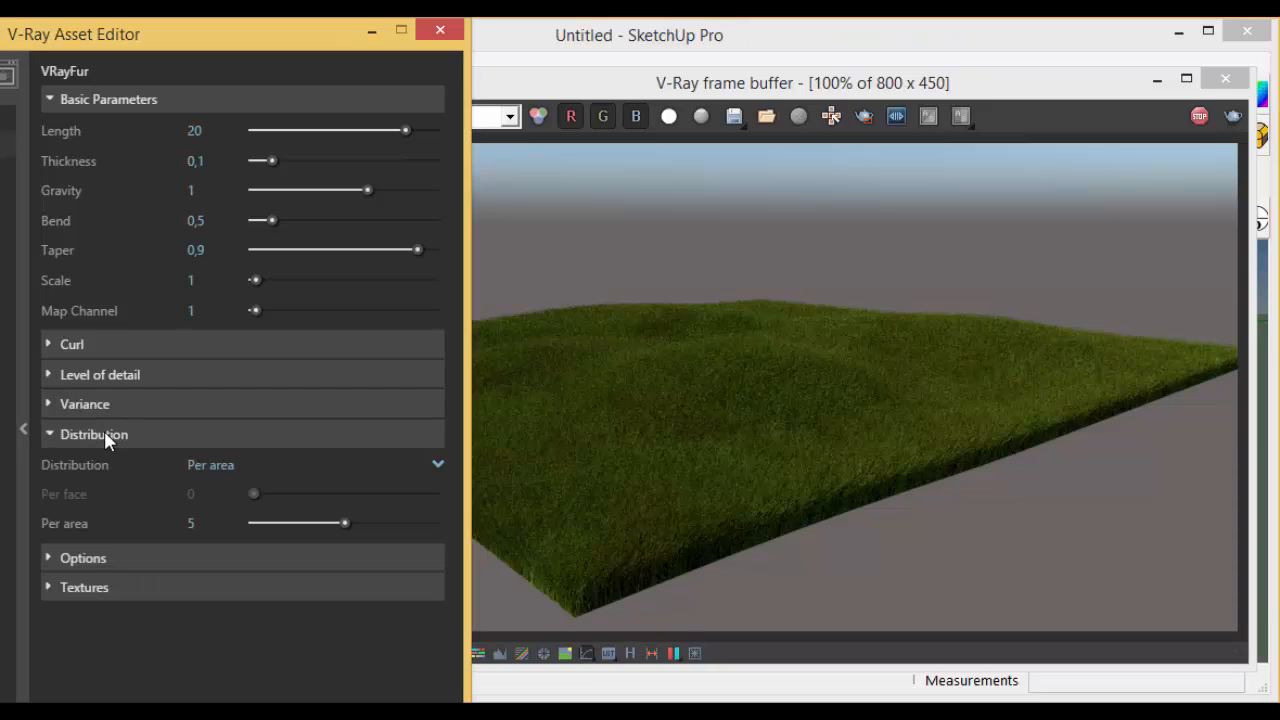
double_click(221, 515)
type("3")
key("Return")
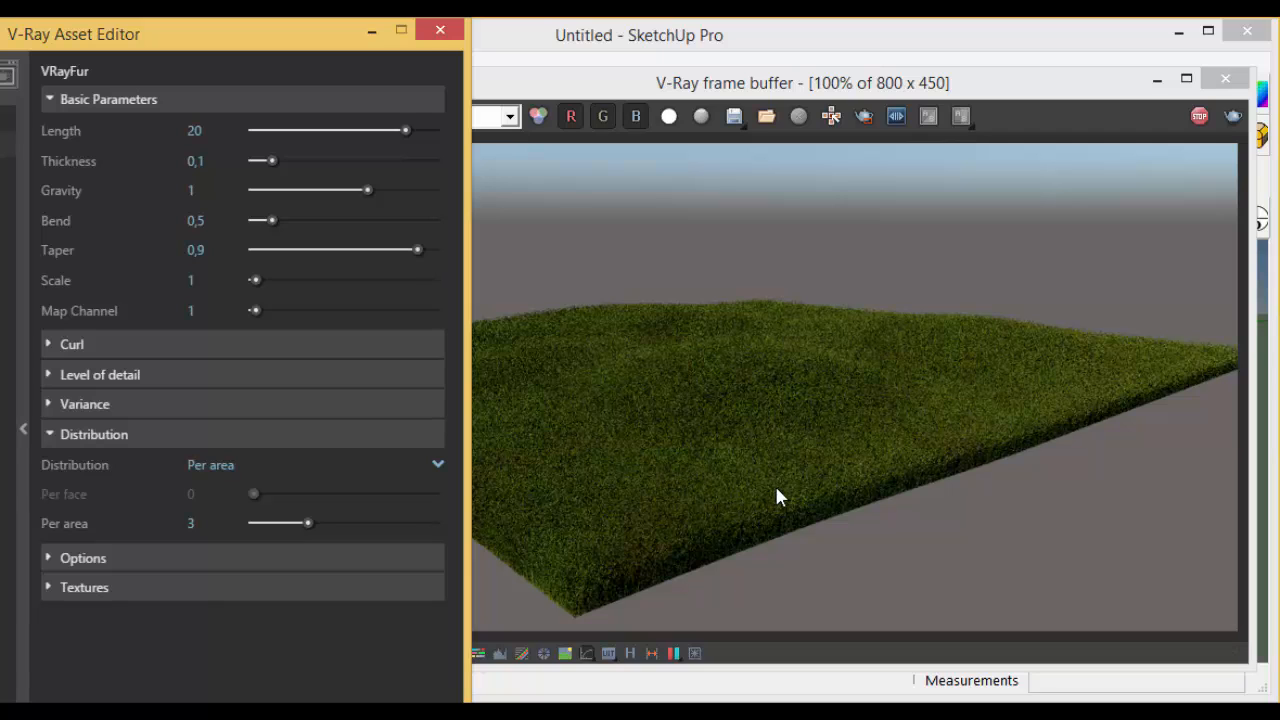
left_click(440, 30)
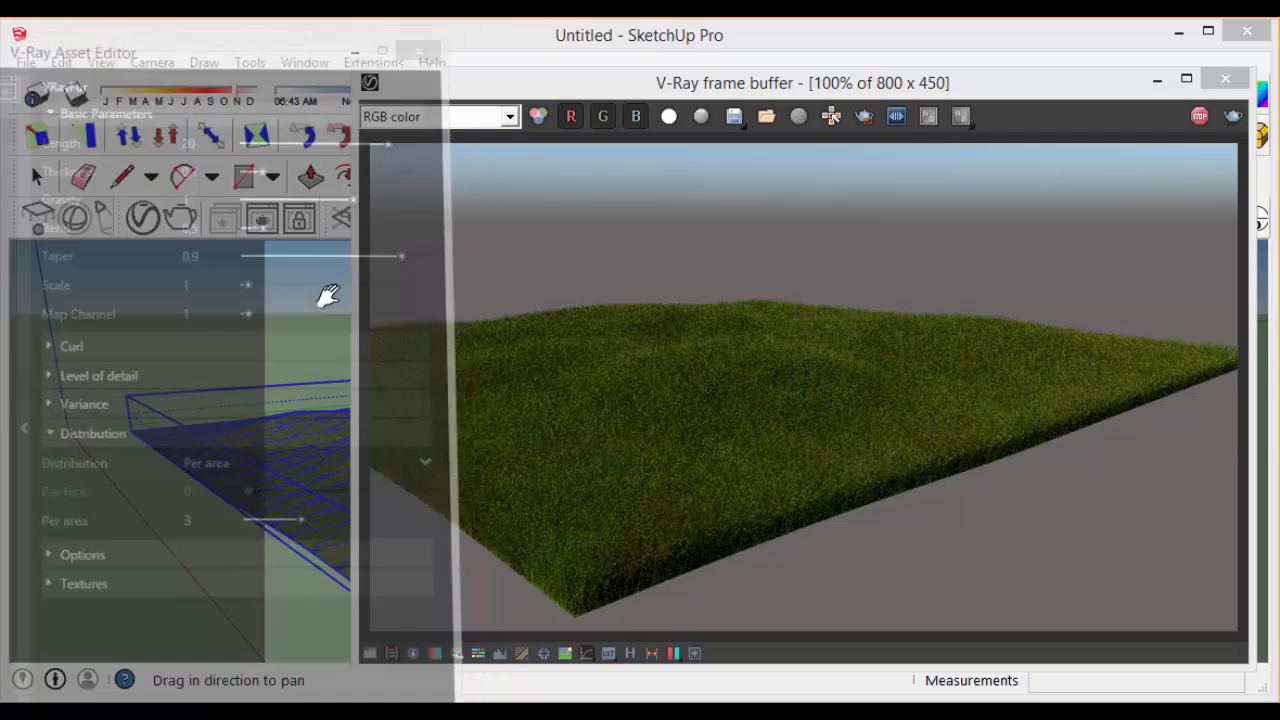
mouse_move(300, 428)
middle_mouse_down()
mouse_move(297, 407)
mouse_move(151, 466)
mouse_move(130, 435)
middle_mouse_up()
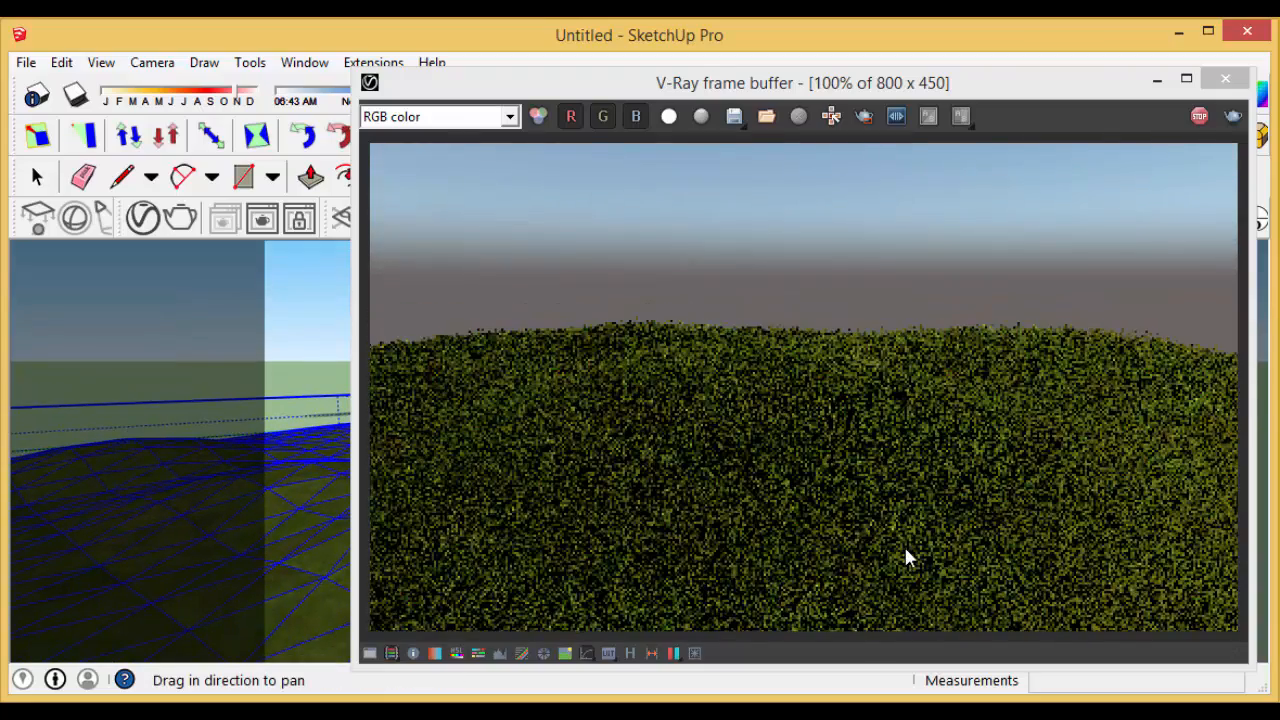